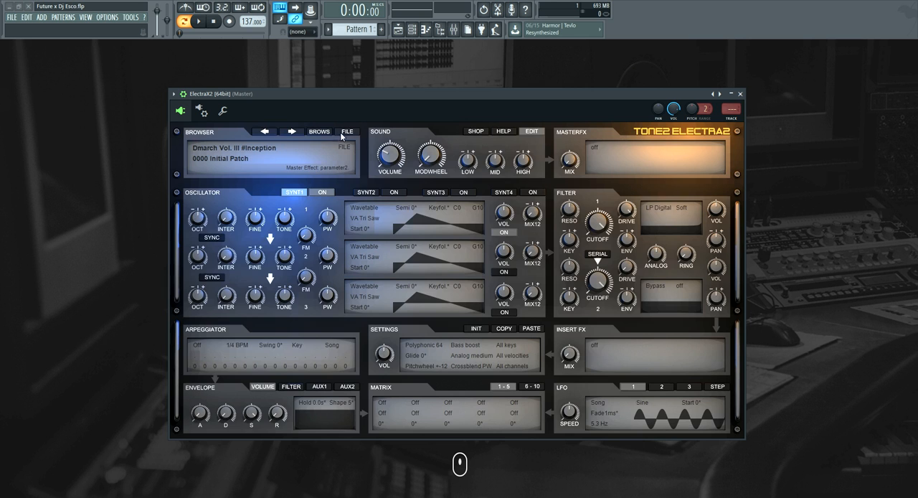
Audition patches from the Dmarch Vol. III #Inception bank, load PAD - Filtered Pain, and close the patch browser
left_click(320, 131)
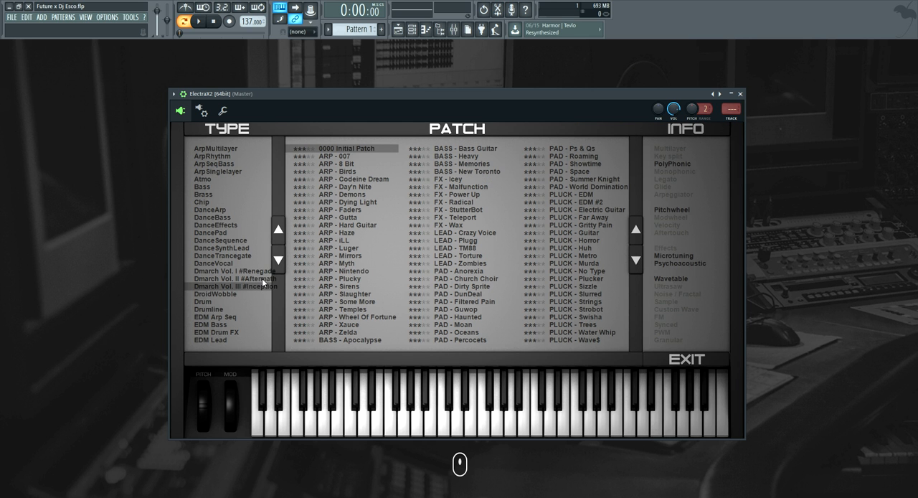
left_click(370, 287)
left_click(365, 300)
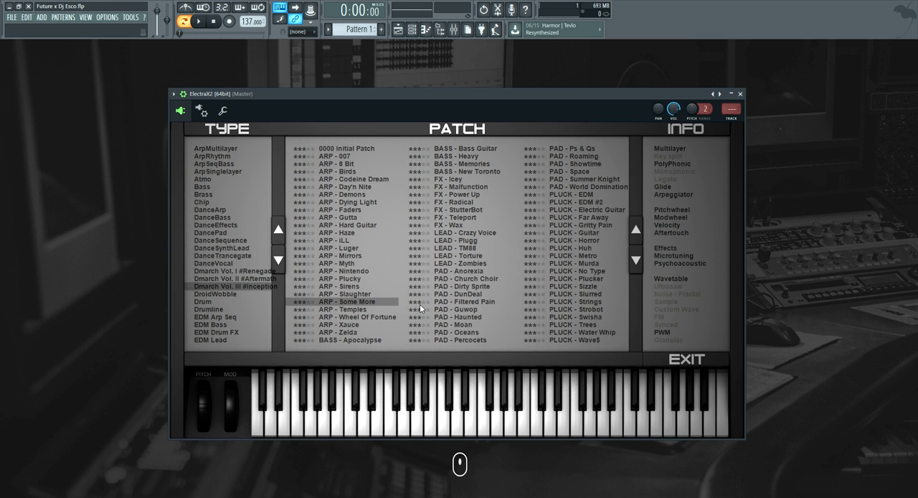
left_click(463, 303)
key("q")
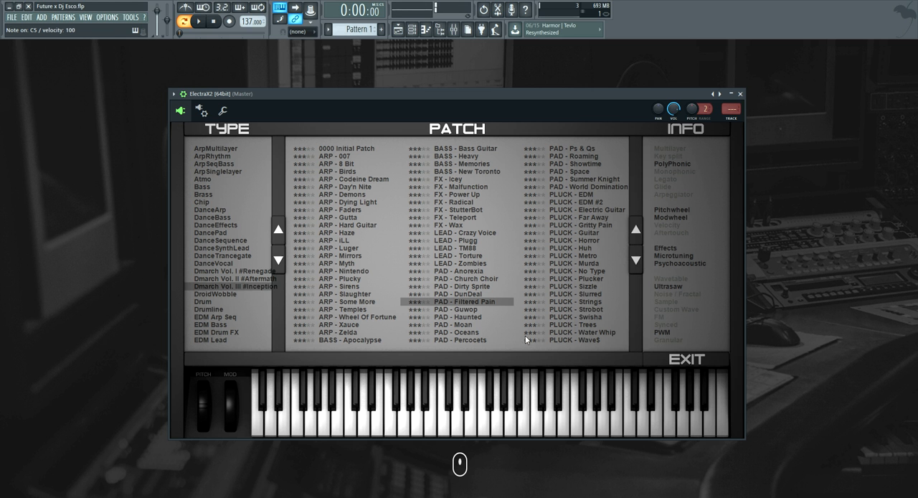
left_click(706, 363)
left_click_drag(429, 94, 412, 230)
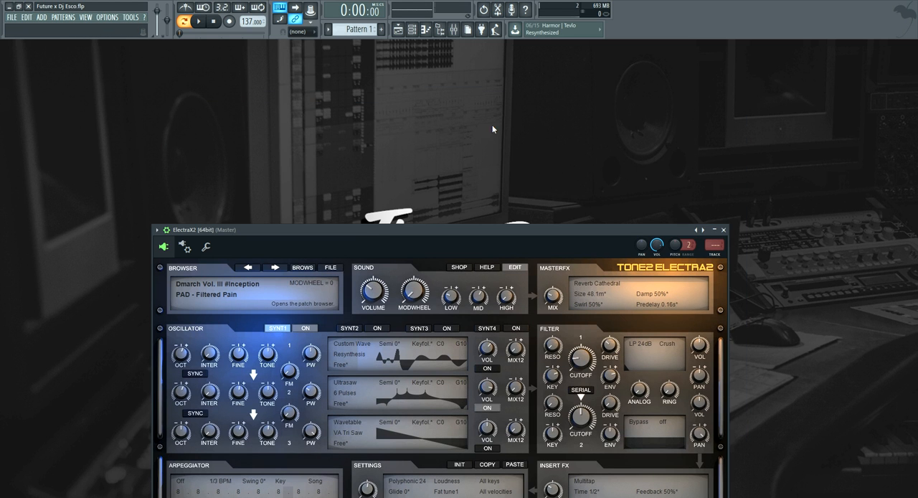
Open the ElectraX2 channel's piano roll, place a one-beat A#5 note at the start of bar 1, and play it back
left_click(413, 30)
right_click(275, 145)
left_click(305, 148)
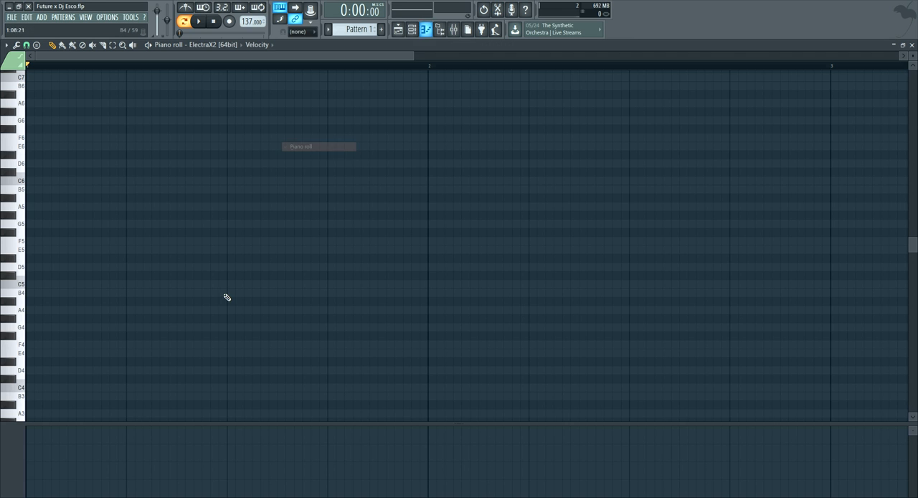
left_click(37, 198)
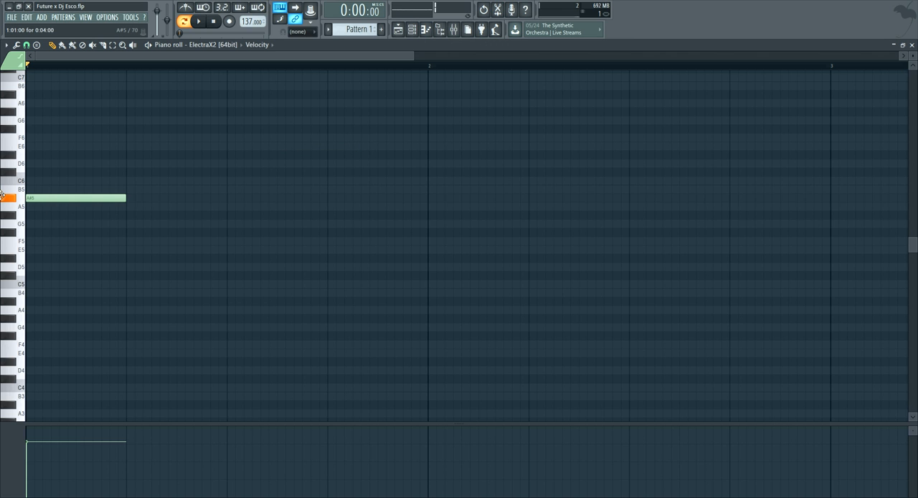
key("space")
key("space")
Add a one-beat D#5 note on beat 2 of bar 1 and preview the melody
left_click(127, 215)
left_click_drag(126, 217, 127, 239)
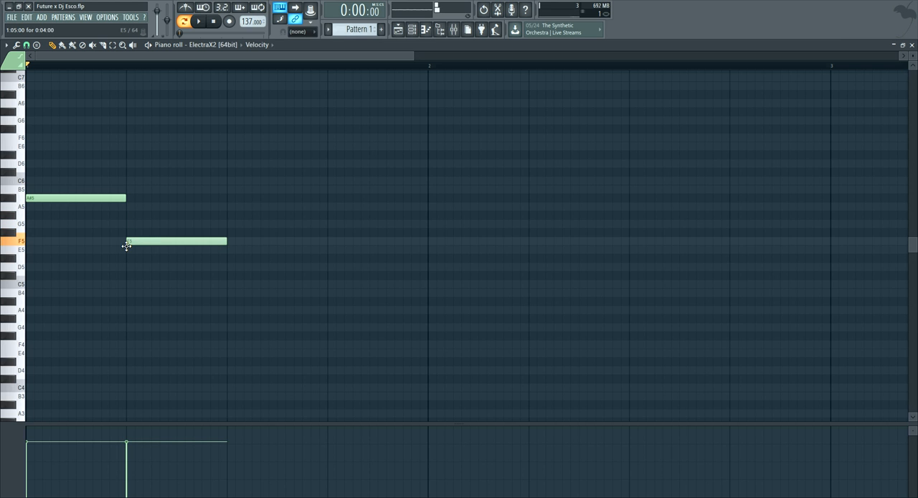
key("space")
left_click_drag(221, 242, 216, 263)
key("space")
Add a one-beat F5 note on beat 3 of bar 1 and play the melody
left_click(228, 249)
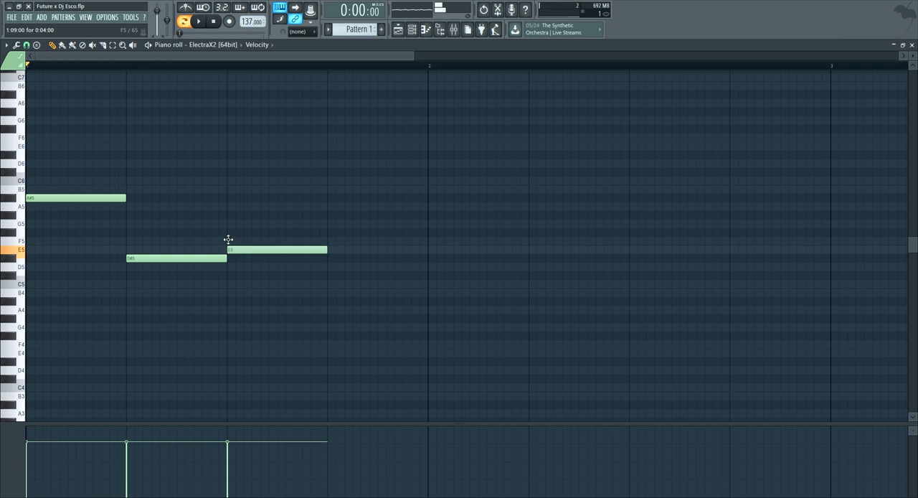
left_click_drag(228, 239, 225, 237)
key("space")
key("space")
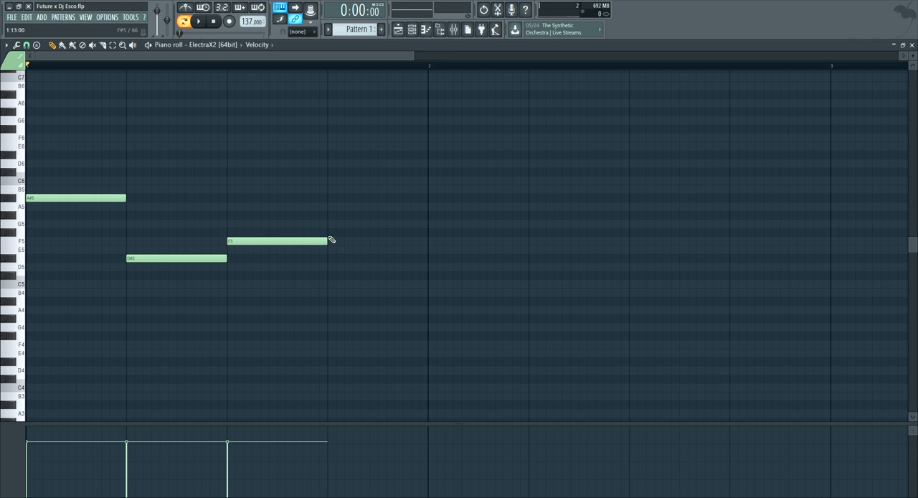
Add a note on beat 4 of bar 1, set its pitch to D#5 by ear, and play the bar
left_click(329, 232)
key("space")
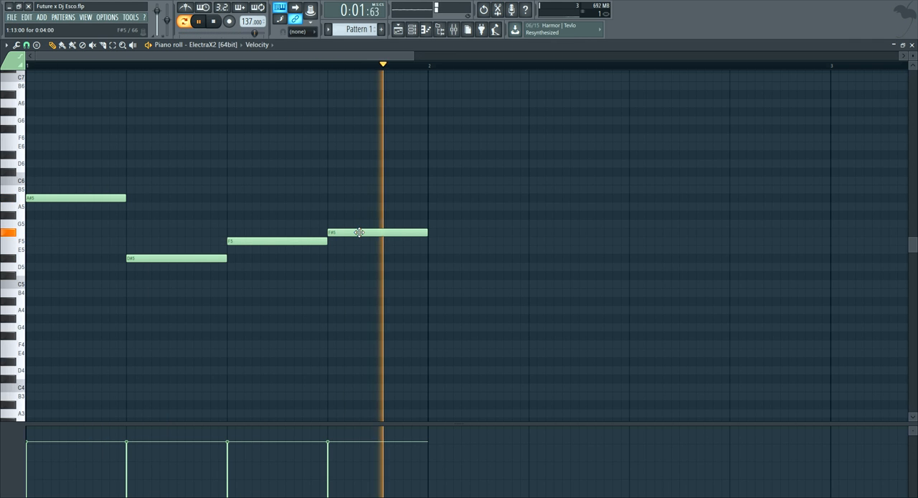
key("space")
left_click_drag(359, 232, 358, 258)
key("space")
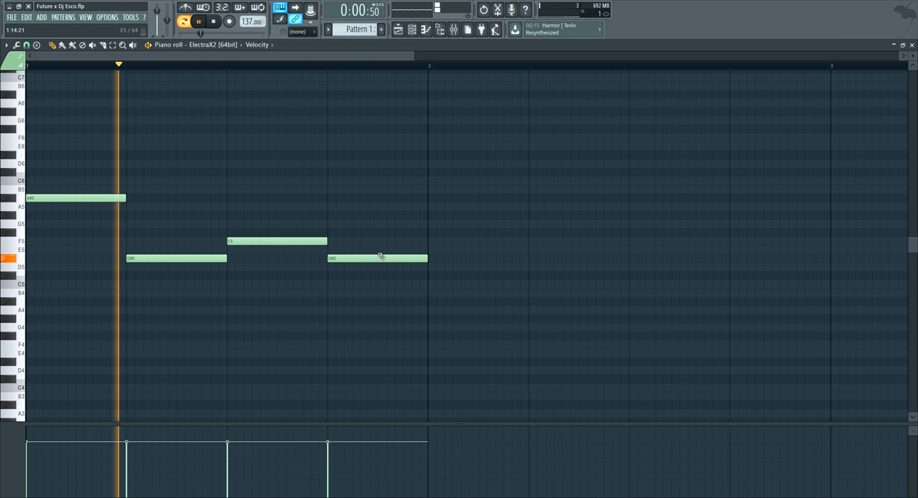
key("space")
Add one-beat F#5 and F5 notes on the first two beats of bar 2 while previewing the melody
left_click(428, 275)
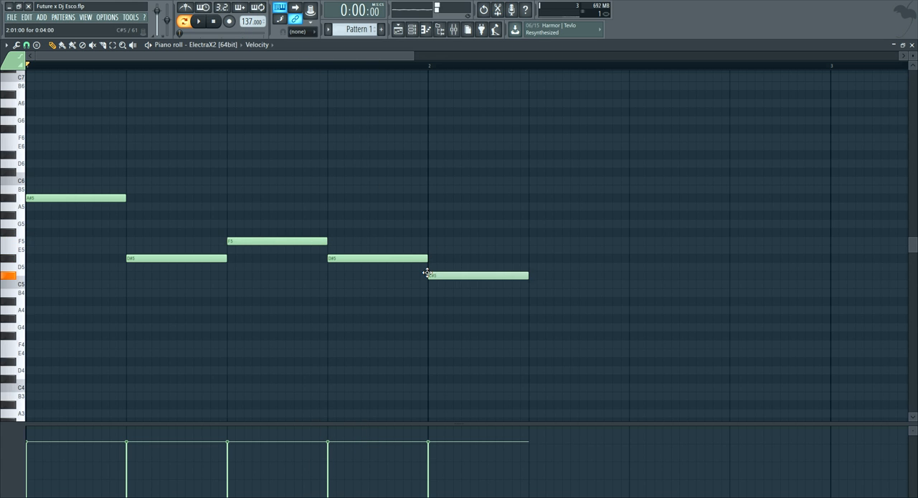
left_click_drag(427, 273, 431, 232)
key("space")
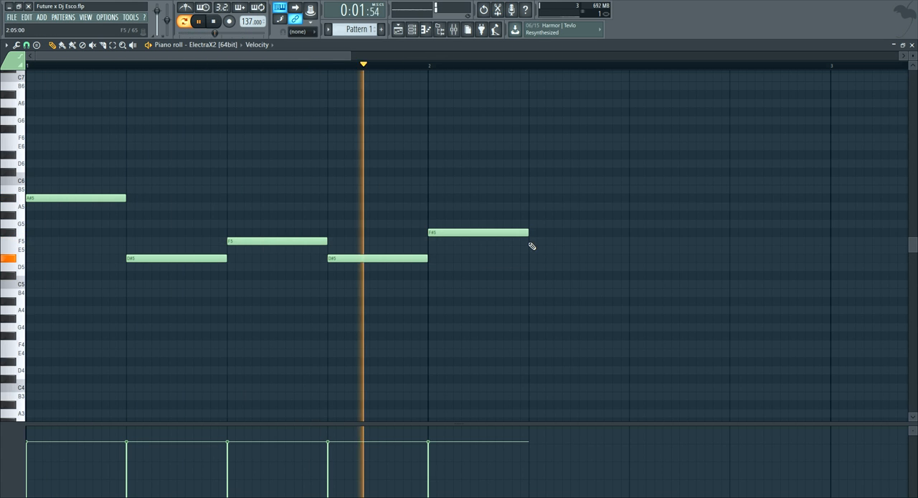
left_click(556, 242)
key("space")
Complete bar 2 with one-beat D#5 and F5 notes on beats 3 and 4, and play the melody
left_click(632, 259)
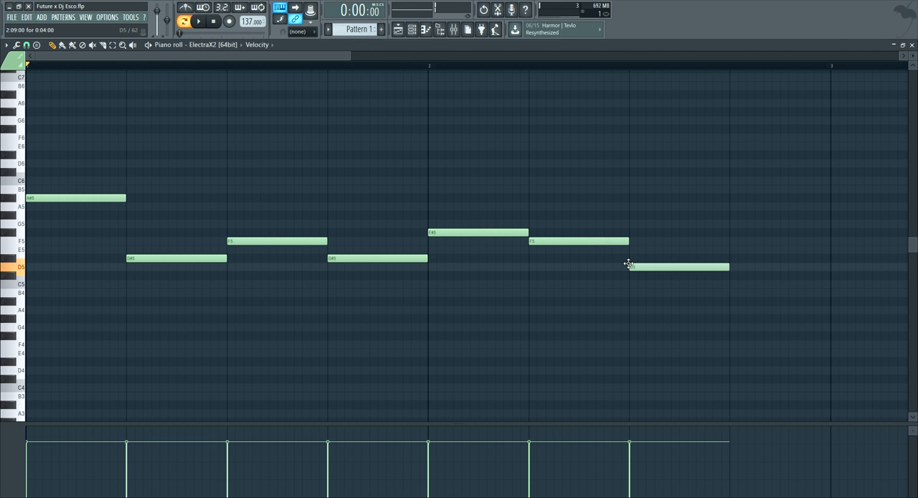
left_click(730, 242)
key("space")
Stop playback and duplicate the two-bar melody into bars 3 and 4
scroll(260, 66, "down", 4)
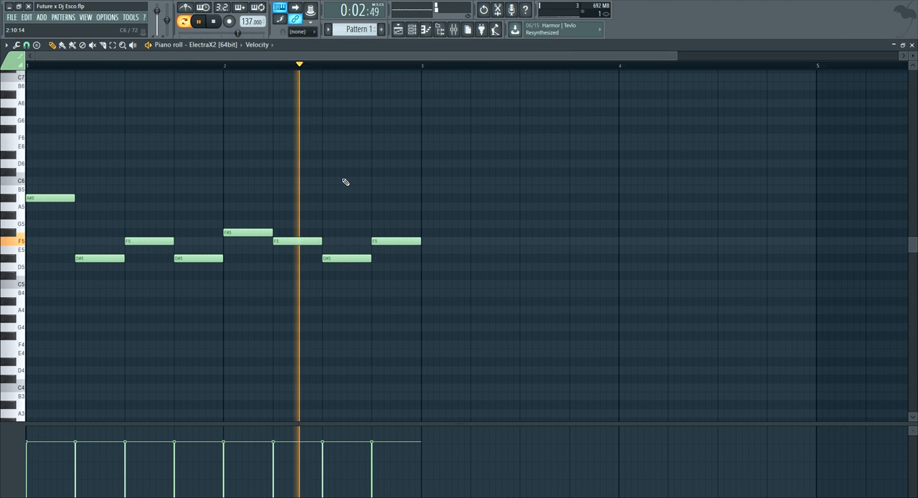
key("space")
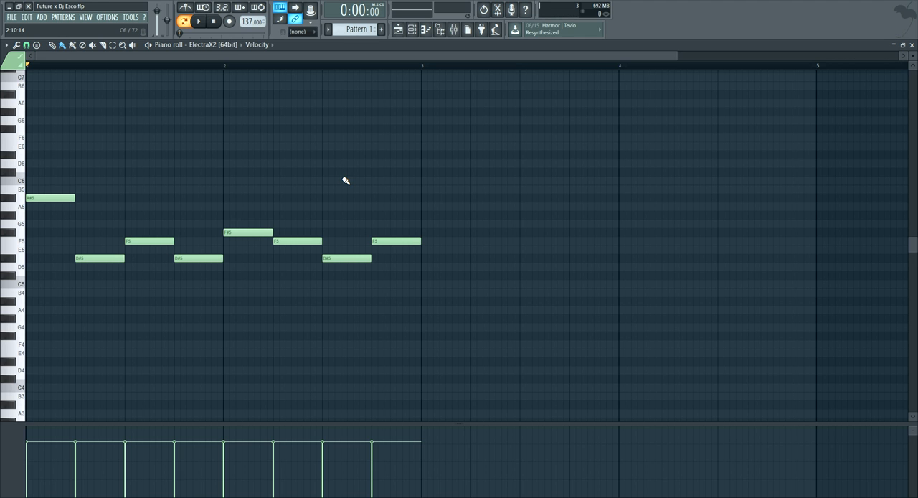
key("ctrl+b")
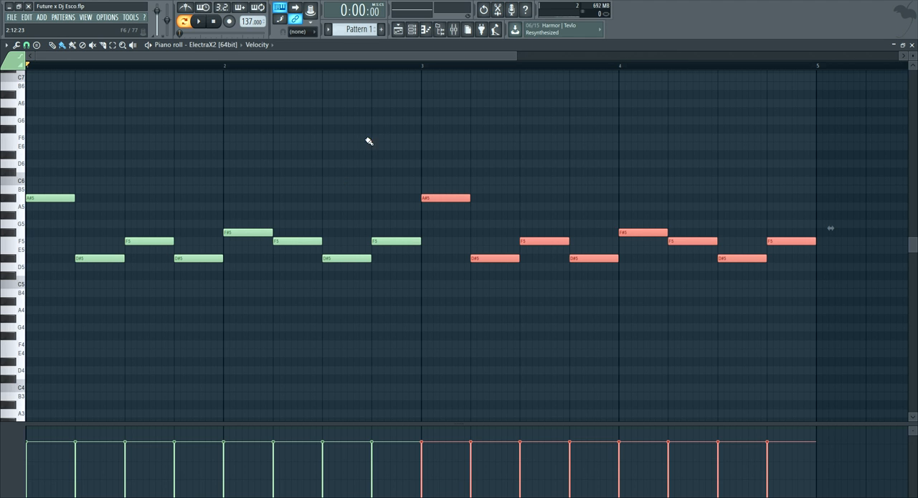
left_click_drag(514, 52, 725, 79)
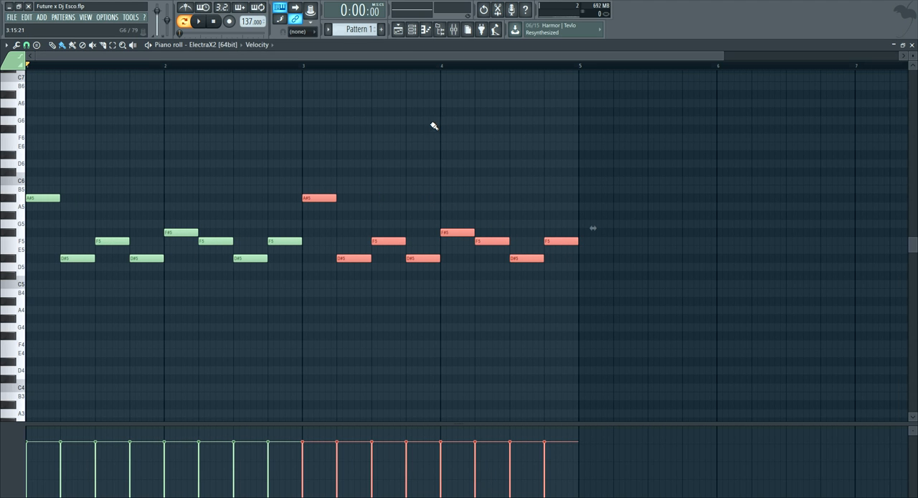
Clone the ElectraX2 channel in the Channel rack
left_click(412, 29)
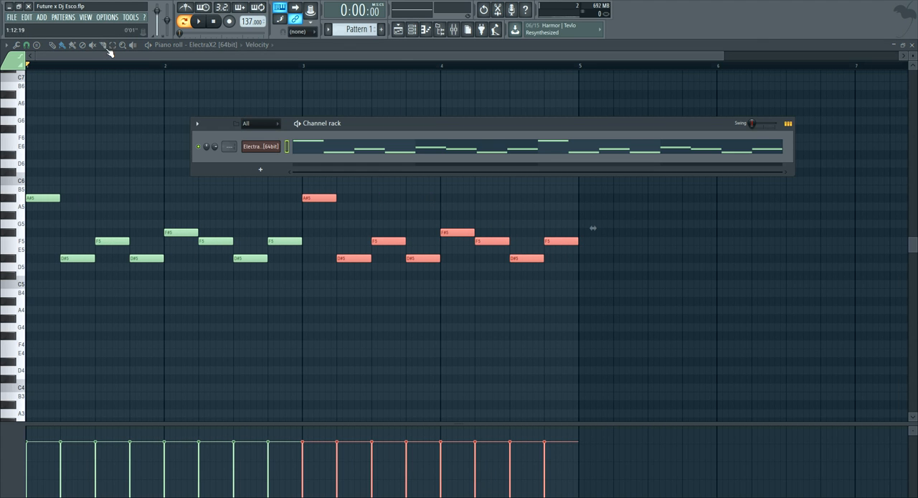
right_click(257, 148)
left_click(295, 218)
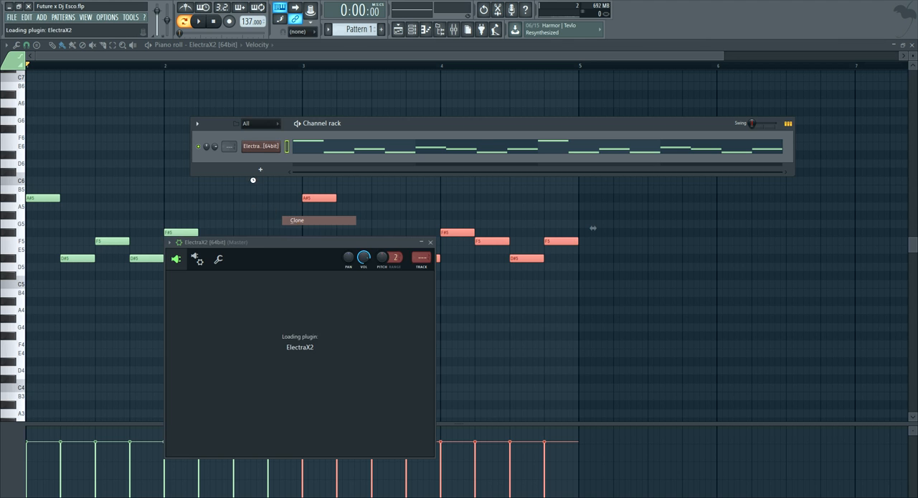
left_click_drag(297, 245, 282, 227)
Audition several ARP patches in the cloned ElectraX2 and load ARP - Faders
left_click(278, 260)
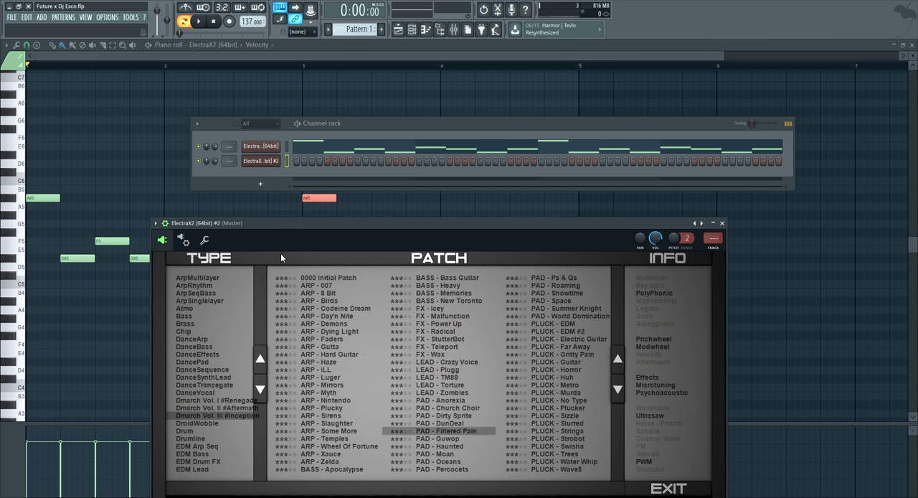
left_click(346, 355)
left_click(343, 362)
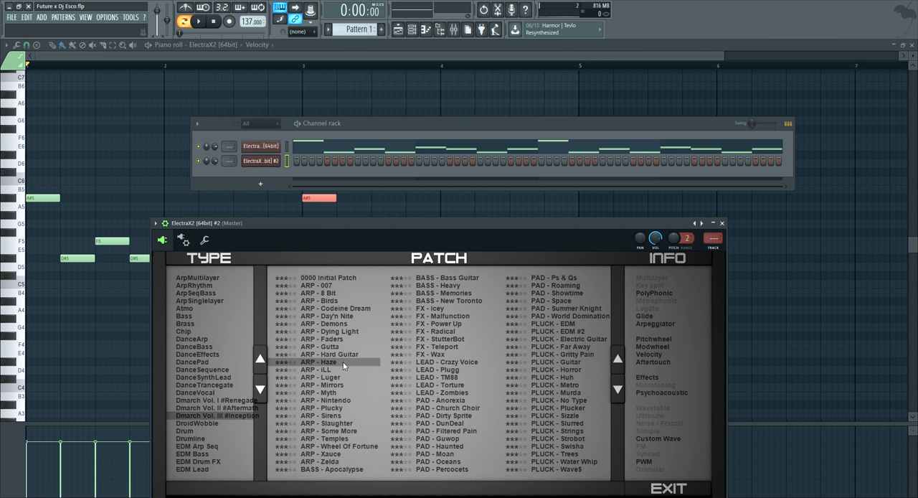
left_click(343, 384)
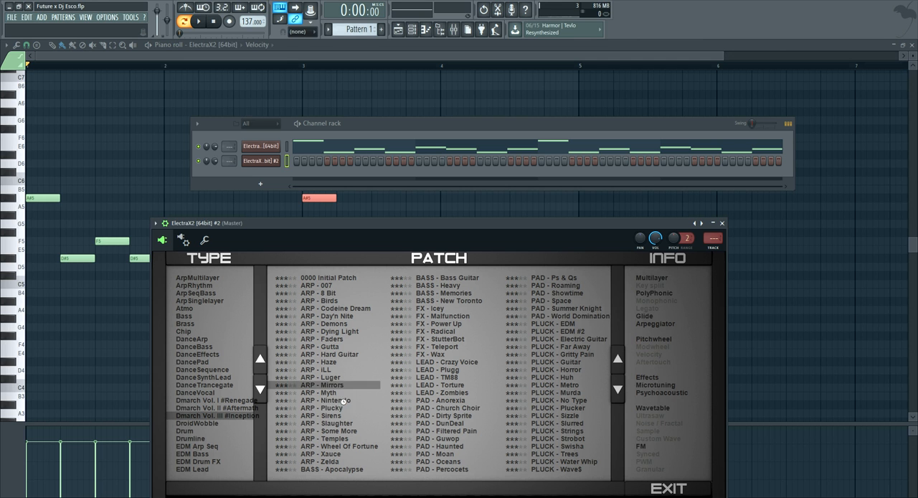
left_click(337, 400)
left_click(341, 416)
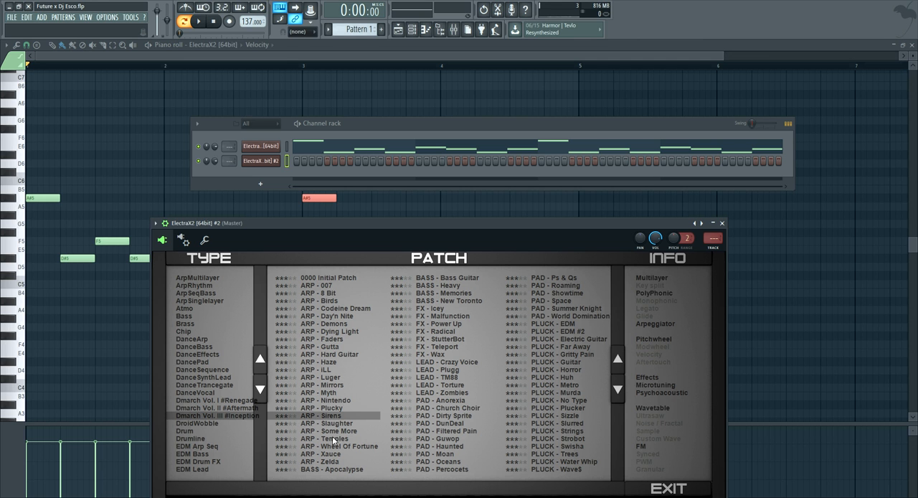
left_click(343, 439)
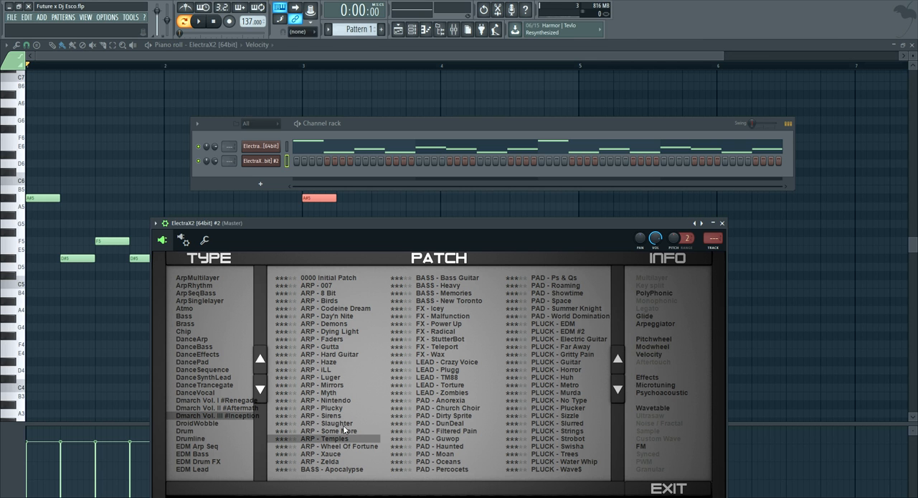
left_click(344, 430)
key("q")
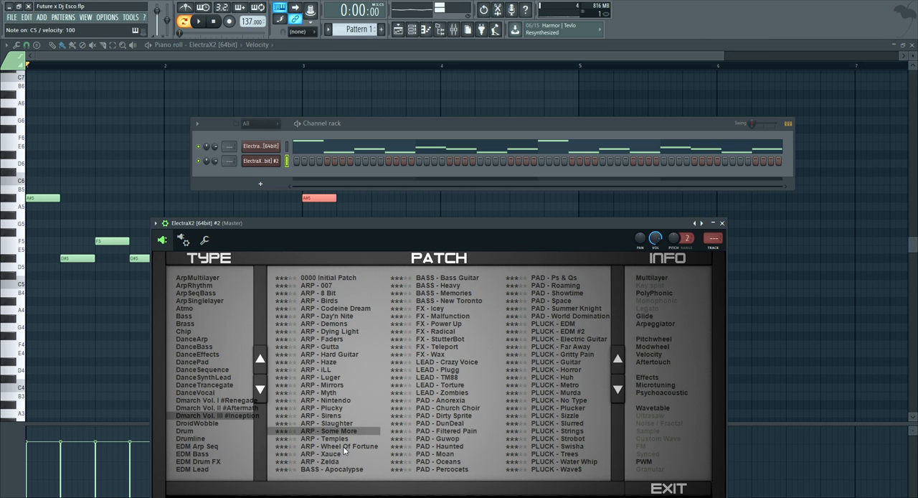
left_click(337, 371)
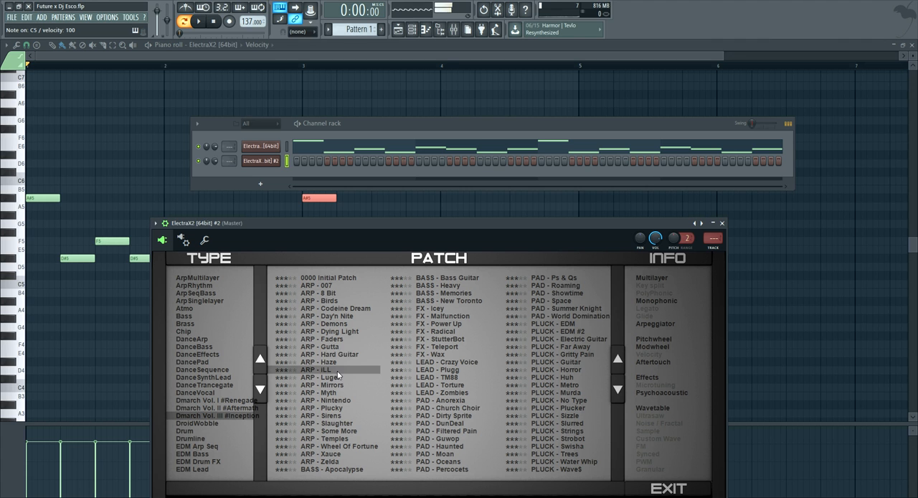
left_click(339, 346)
left_click(340, 340)
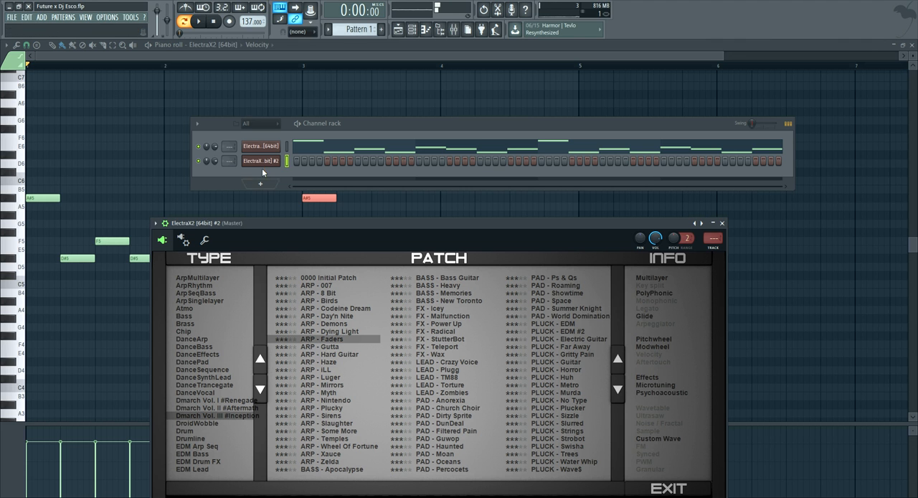
Open the piano roll of ElectraX2 #2, remove any stray painted notes, and switch to the Draw tool
right_click(267, 164)
left_click(308, 163)
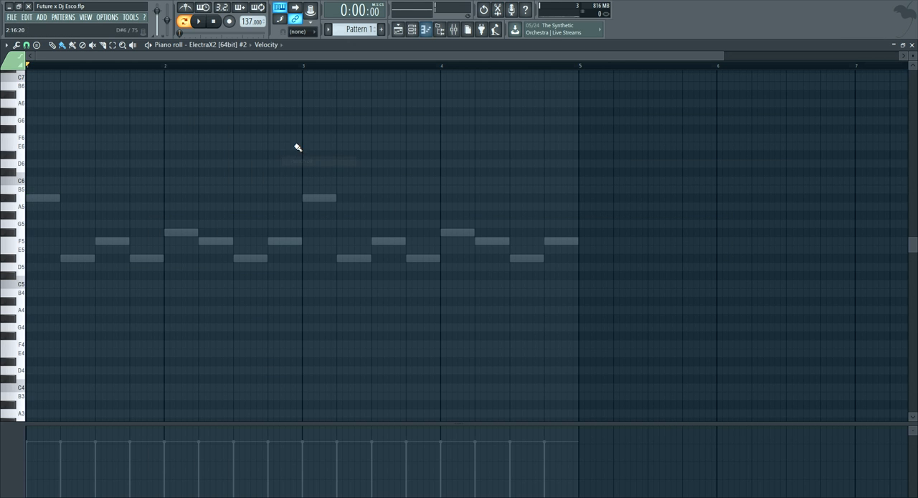
left_click(40, 198)
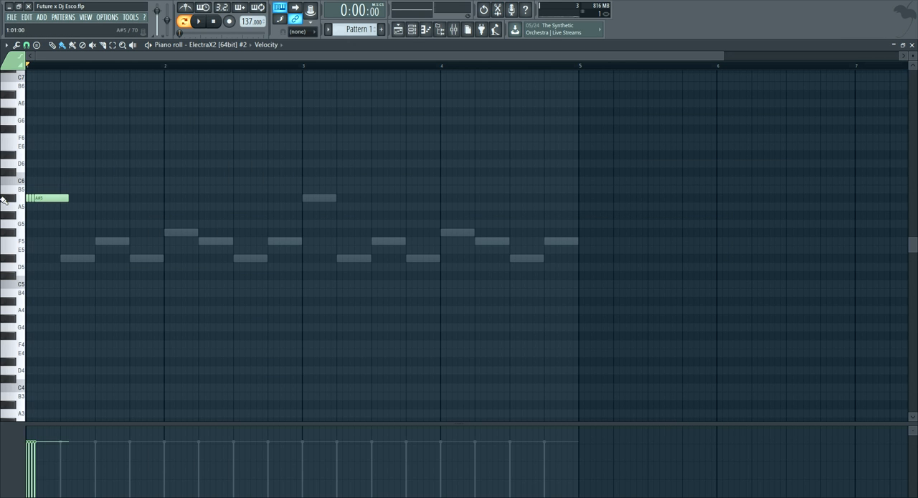
right_click(34, 197)
left_click(53, 45)
Fill bar 1 with a two-beat A#4 note followed by a two-beat F#4 note, and play them back
mouse_move(33, 197)
left_mouse_down()
mouse_move(14, 208)
mouse_move(40, 197)
left_mouse_up()
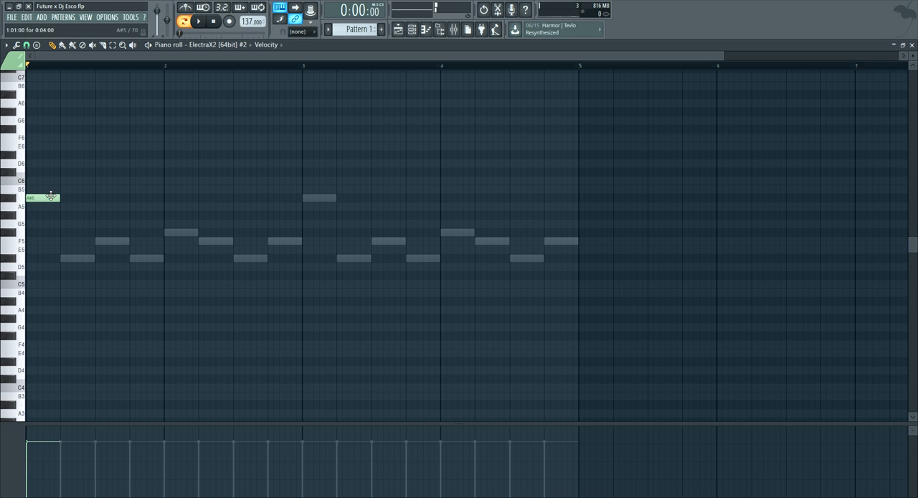
right_click(42, 198)
left_click(51, 301)
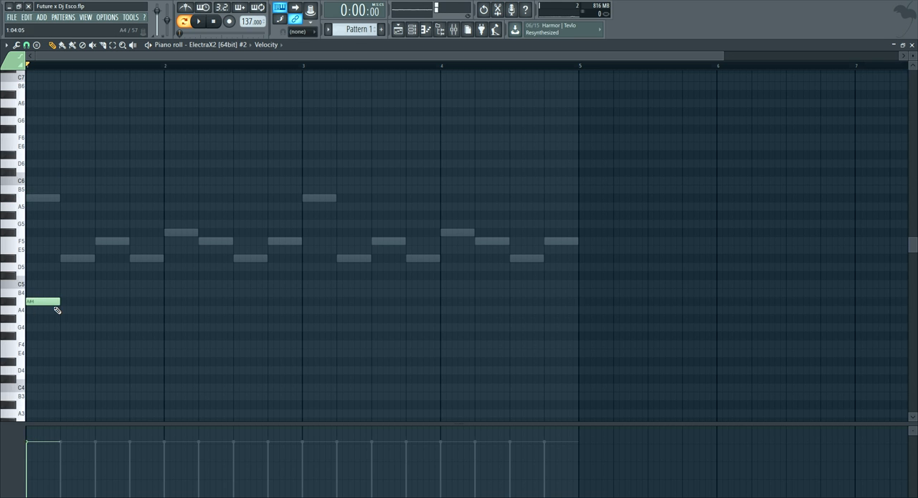
mouse_move(68, 301)
left_mouse_down()
mouse_move(160, 301)
mouse_move(93, 307)
mouse_move(113, 318)
mouse_move(113, 336)
left_mouse_up()
left_click(96, 318)
key("space")
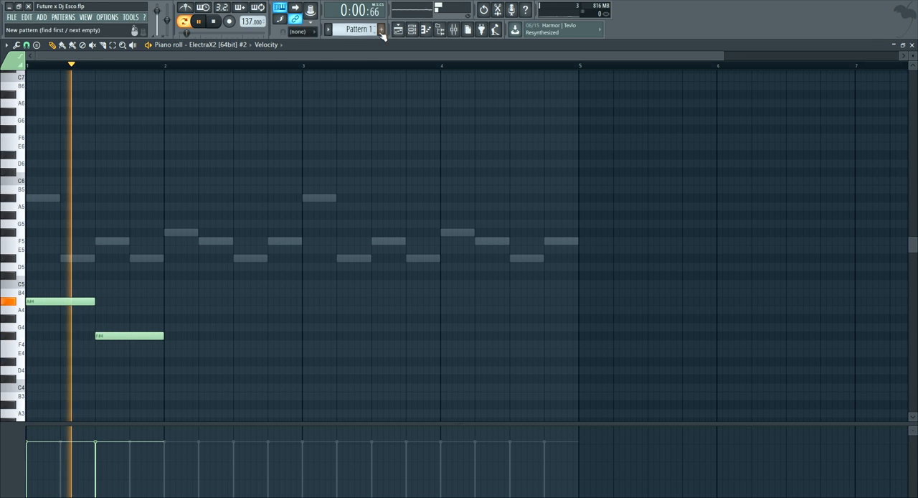
key("space")
Repeat the two-beat A#4 and F#4 notes across bar 2
left_click(165, 301)
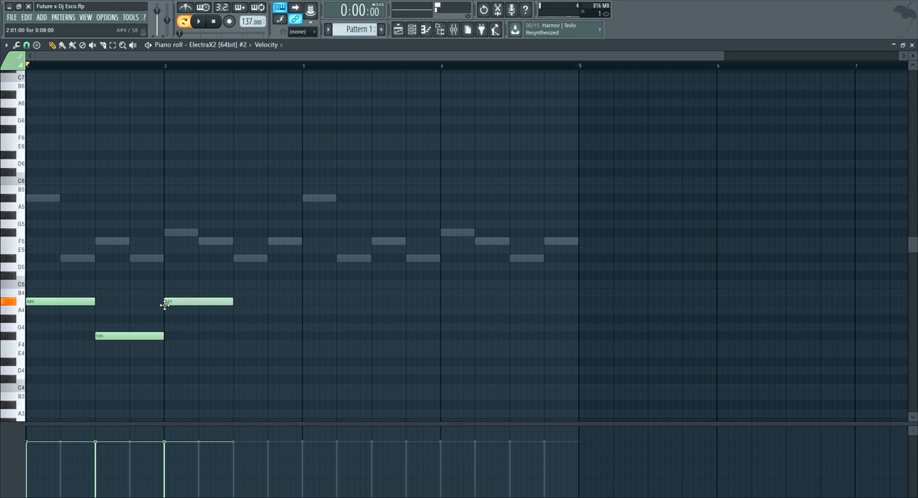
left_click(234, 335)
left_click_drag(231, 334, 250, 337)
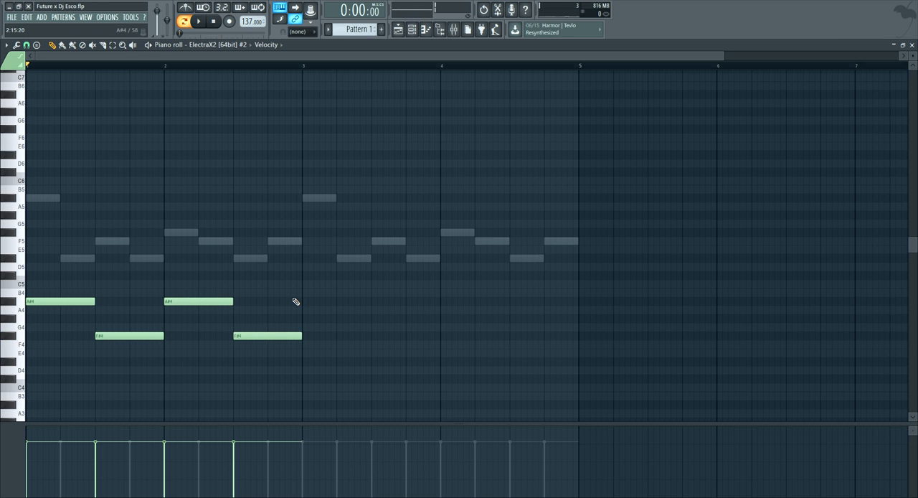
Duplicate the two-bar A#4 and F#4 phrase into bars 3 and 4, then play back the pattern with the channel rack showing
key("ctrl+a")
key("ctrl+b")
key("space")
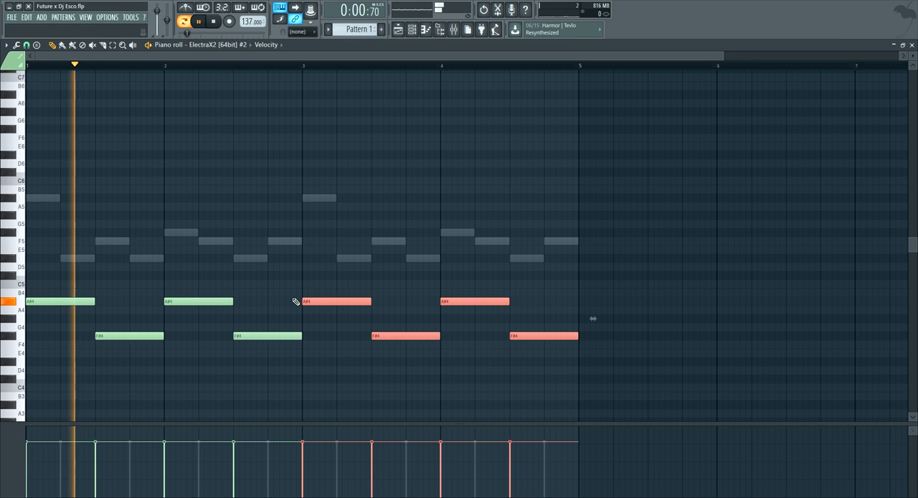
key("F6")
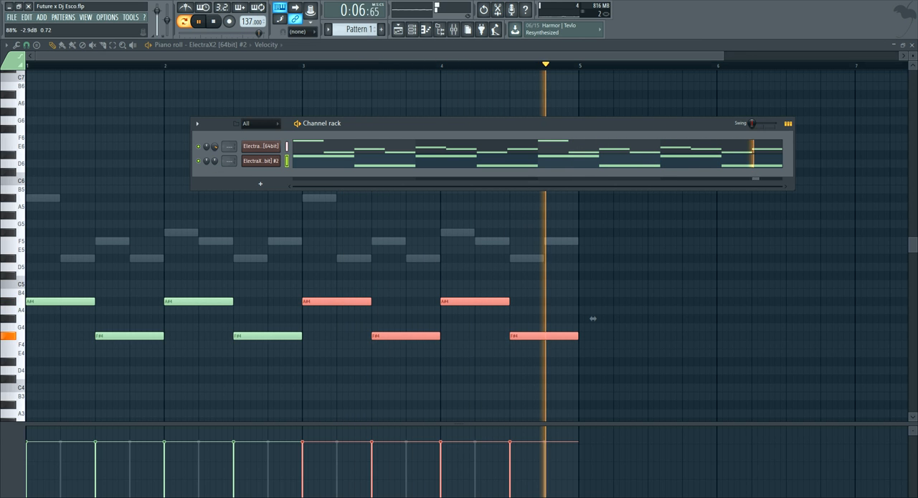
left_click_drag(359, 126, 309, 117)
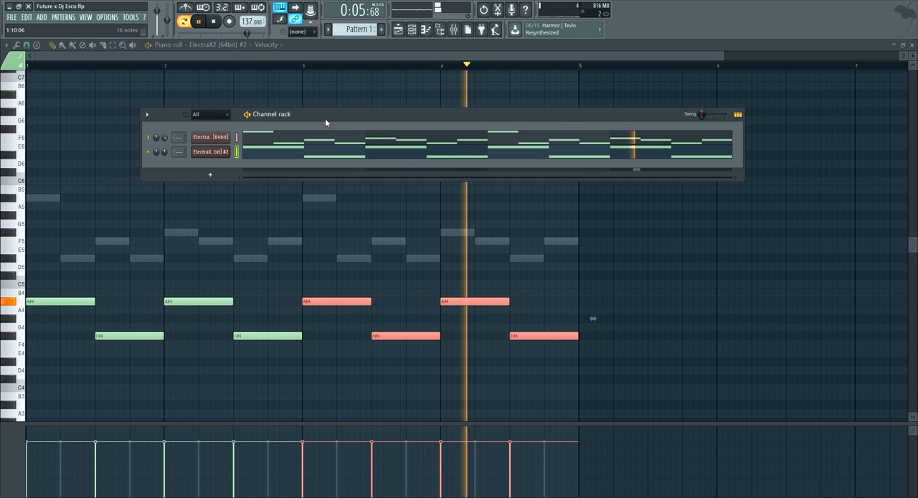
key("space")
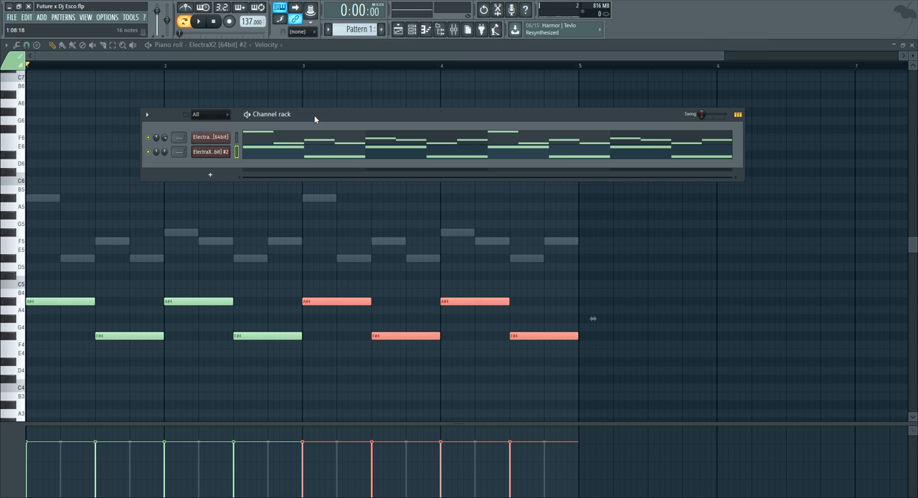
Show the sample browser, collapse the D-march kit and expand the Dmarch drum kit folder
left_click(432, 32)
left_click(437, 30)
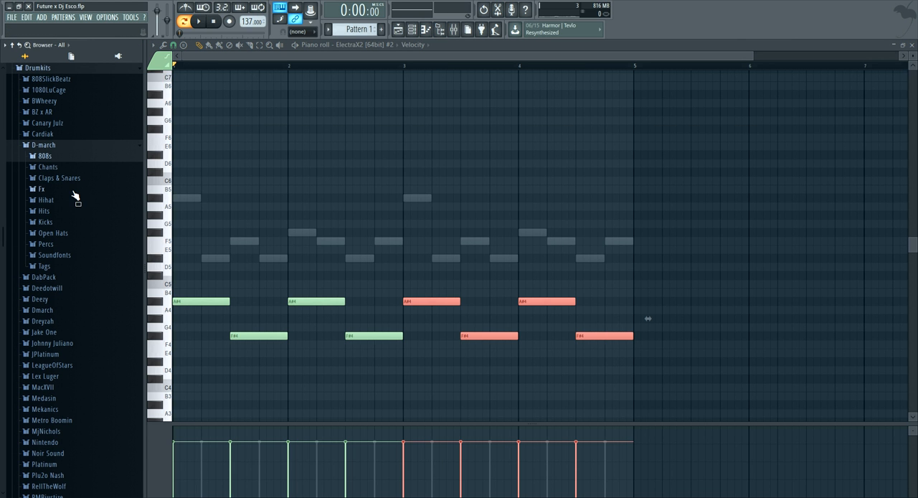
left_click(67, 156)
left_click(68, 155)
left_click(68, 146)
left_click(64, 188)
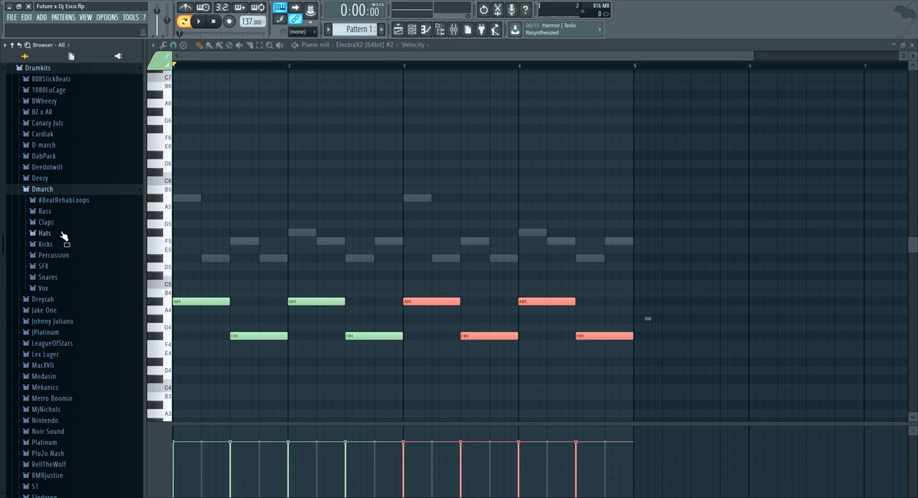
Audition hi-hats from the Dmarch Hats folder over the melody and add Bo1DaHiHat as a new channel
left_click(64, 233)
left_click(70, 246)
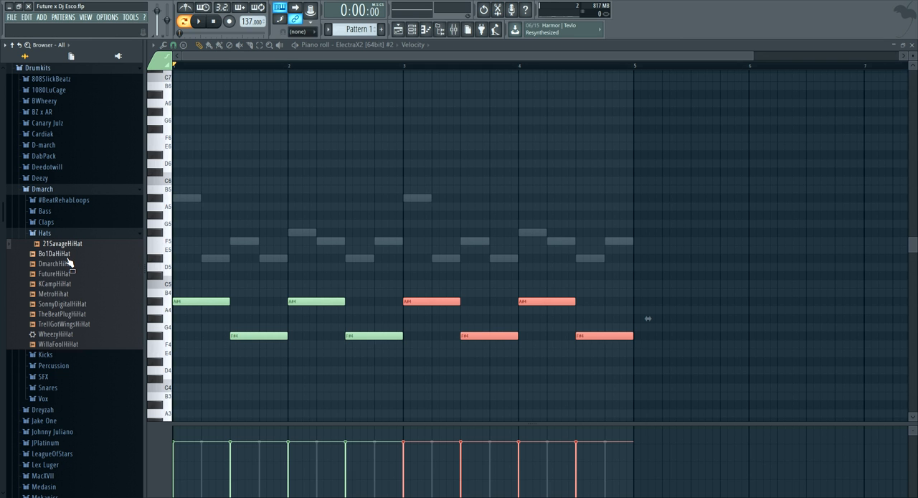
key("space")
left_click(65, 255)
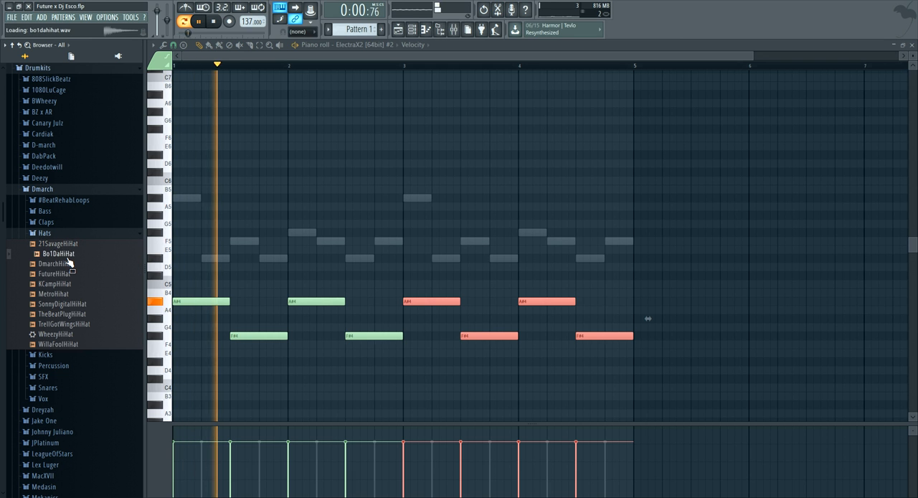
left_click_drag(66, 256, 357, 174)
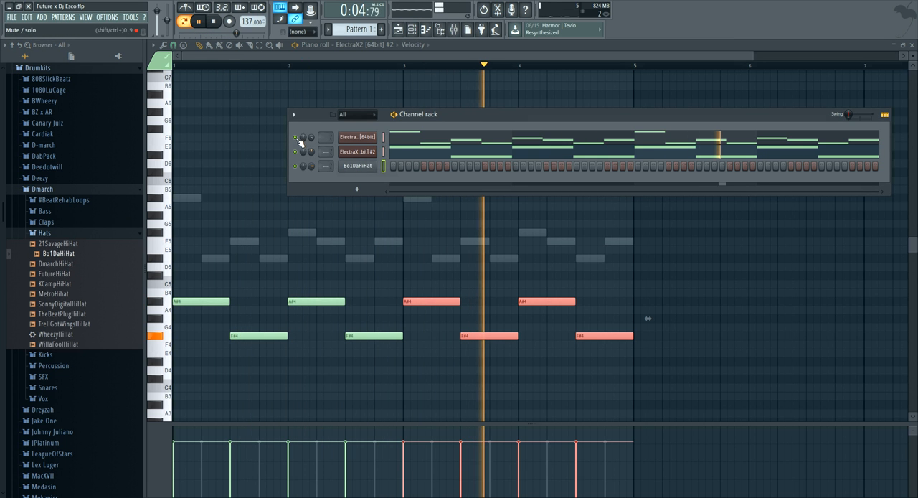
With the first ElectraX2 muted, open the Bo1DaHiHat piano roll and place a two-beat A4 note at the start of bar 1
key("space")
right_click(358, 171)
left_click(396, 168)
scroll(215, 303, "down", 3)
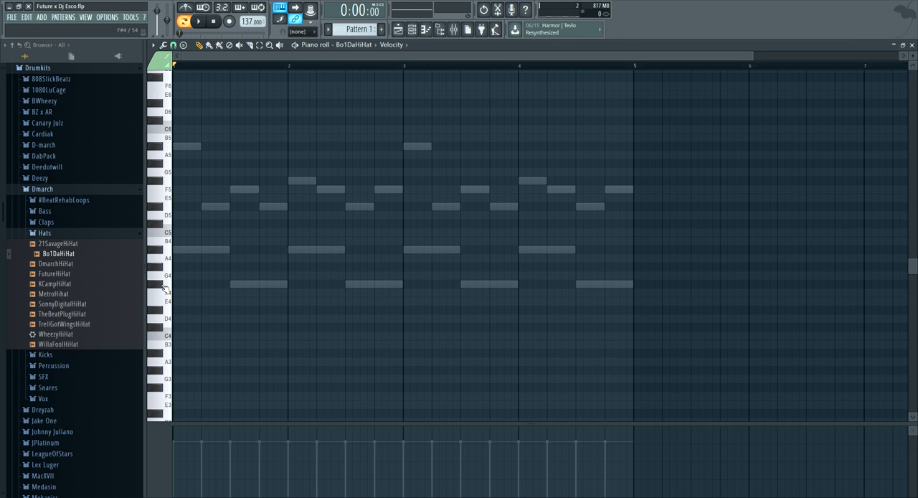
key("space")
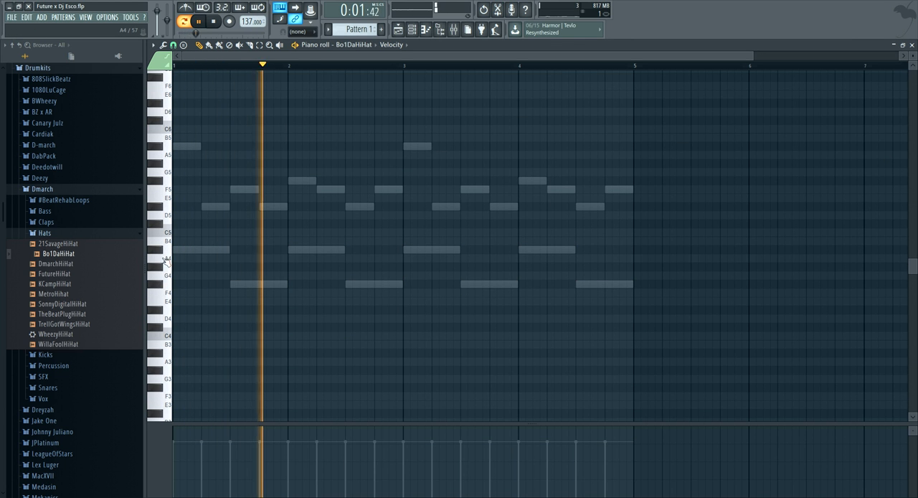
key("space")
key("space")
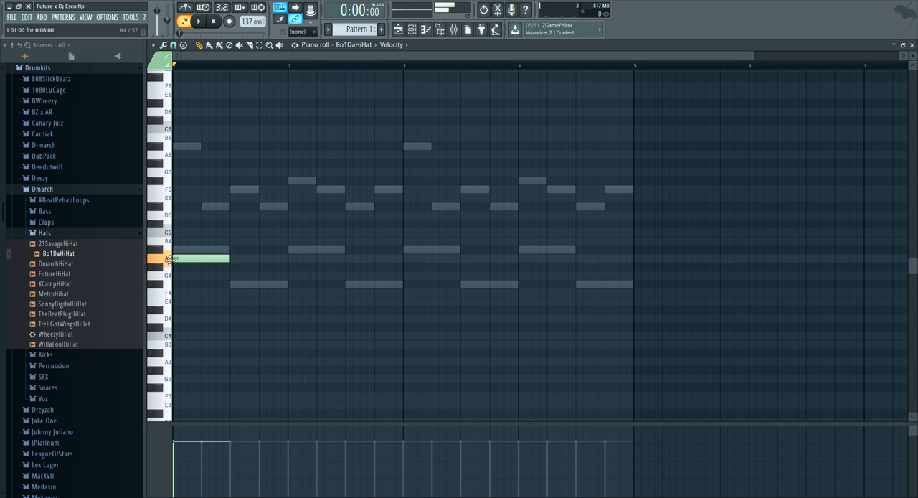
Replace the long hi-hat note with three equal A4 triplet notes filling the first beat, removing any extra notes
scroll(218, 74, "up", 3)
scroll(218, 75, "up", 4)
left_click_drag(233, 57, 211, 57)
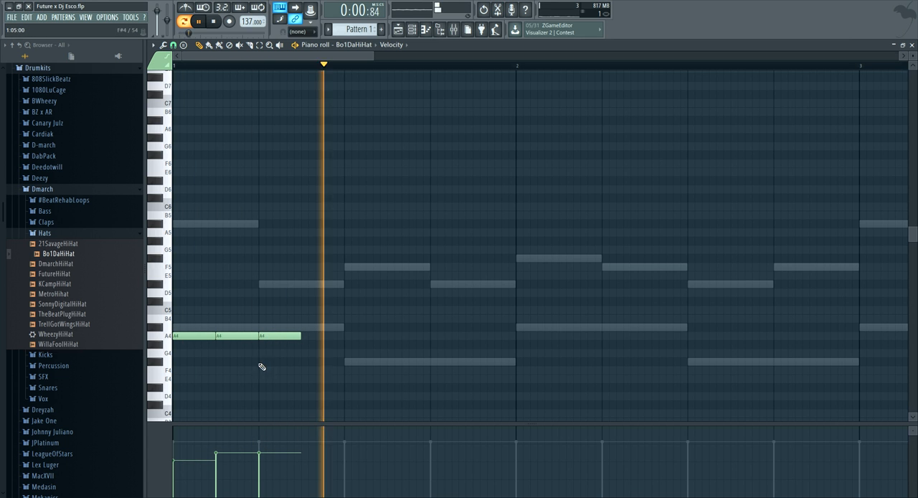
left_click_drag(211, 338, 200, 338)
left_click(207, 337)
right_click(245, 336)
key("space")
right_click(264, 337)
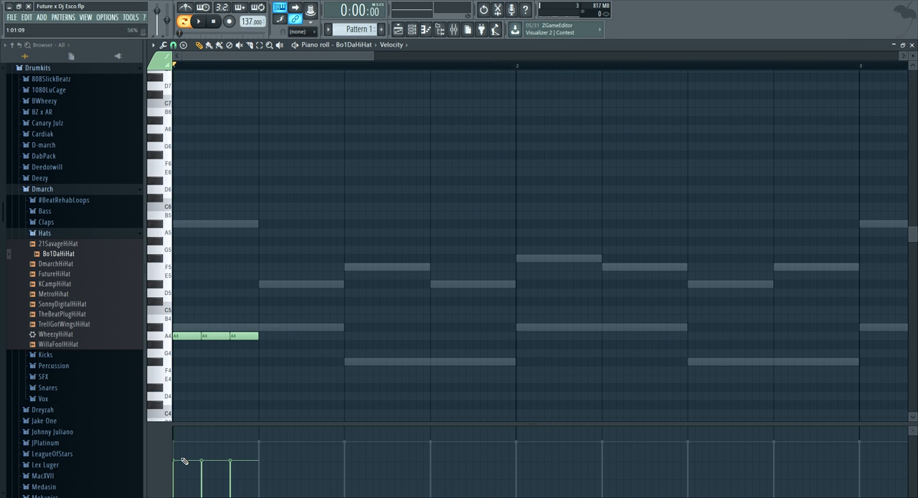
Ramp the velocities of the three A4 hi-hat notes upward and play them back
left_click_drag(235, 455, 234, 450)
key("space")
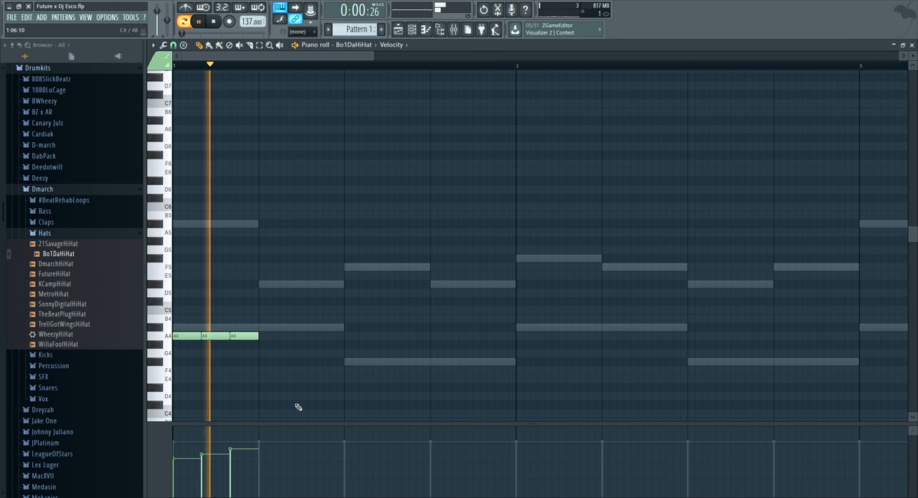
key("space")
Add RackKick from the Dmarch Kicks folder to the channel rack and keep a single kick on step 1 after playing it back
left_click(412, 31)
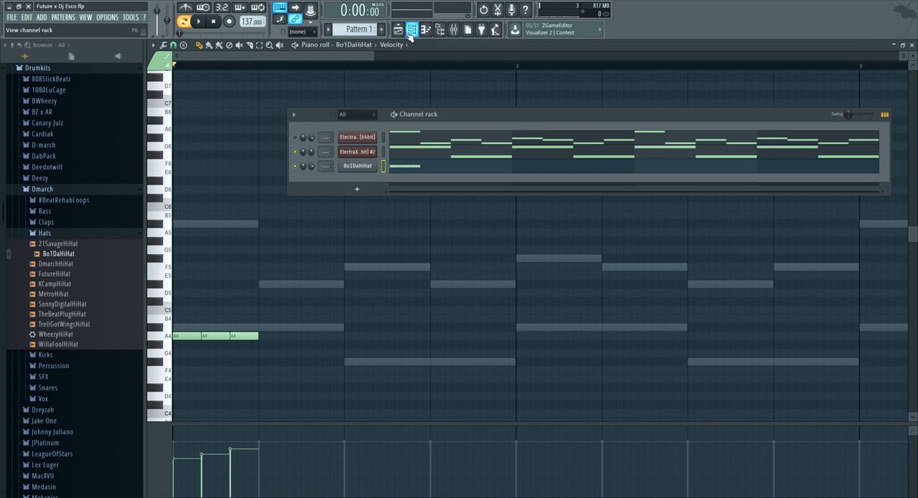
left_click(72, 234)
left_click(74, 245)
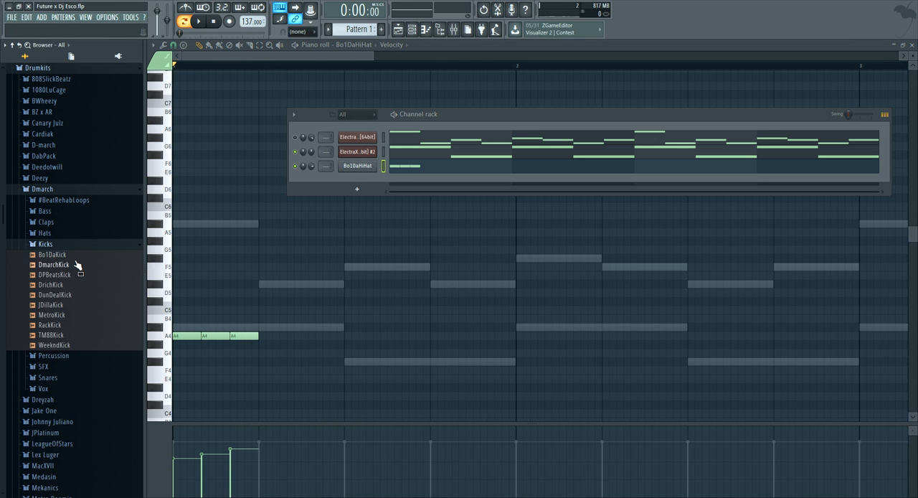
key("space")
left_click_drag(81, 330, 373, 169)
key("space")
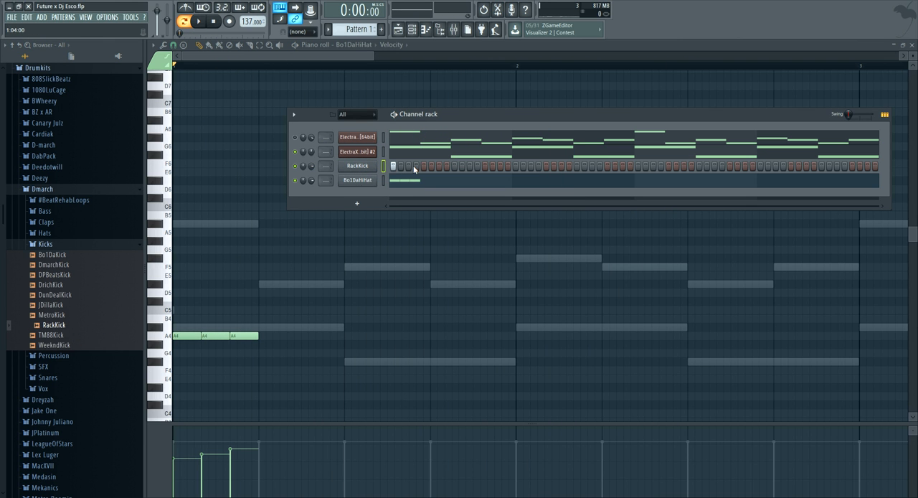
key("space")
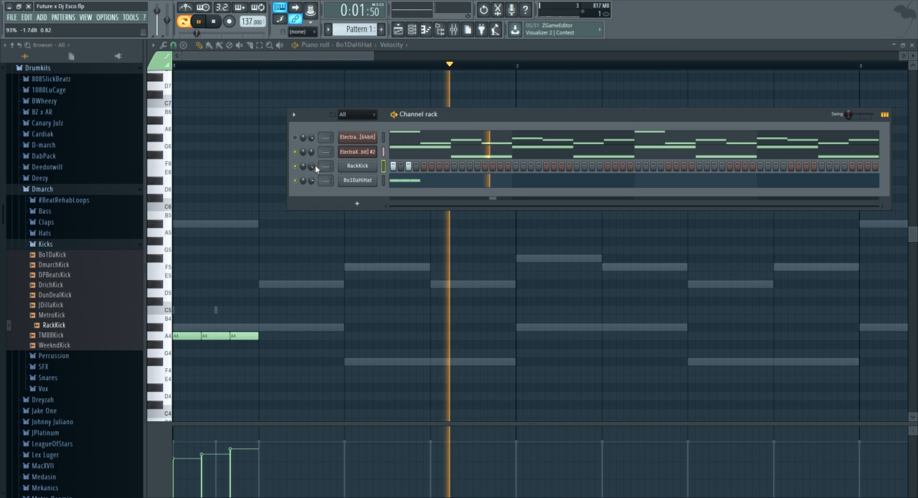
key("space")
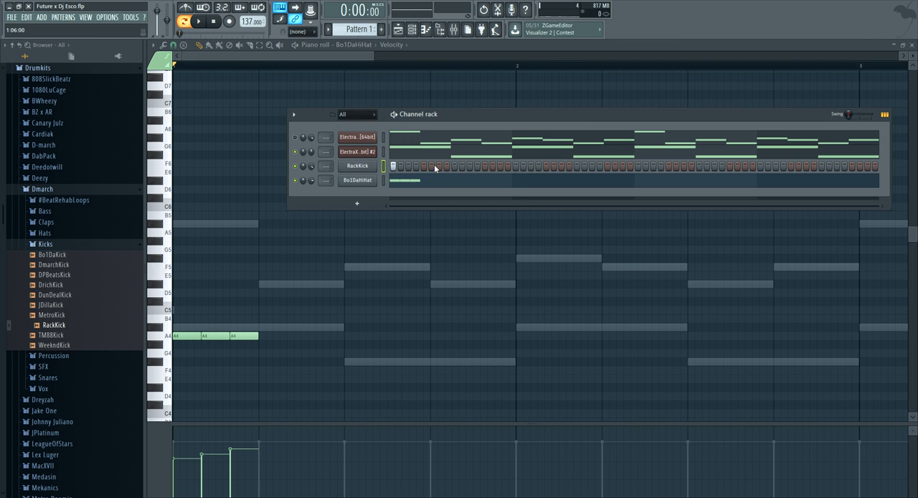
Add SizzleClap from the Dmarch Claps folder as a channel and place claps on steps 9, 25, 41 and 57
left_click(104, 223)
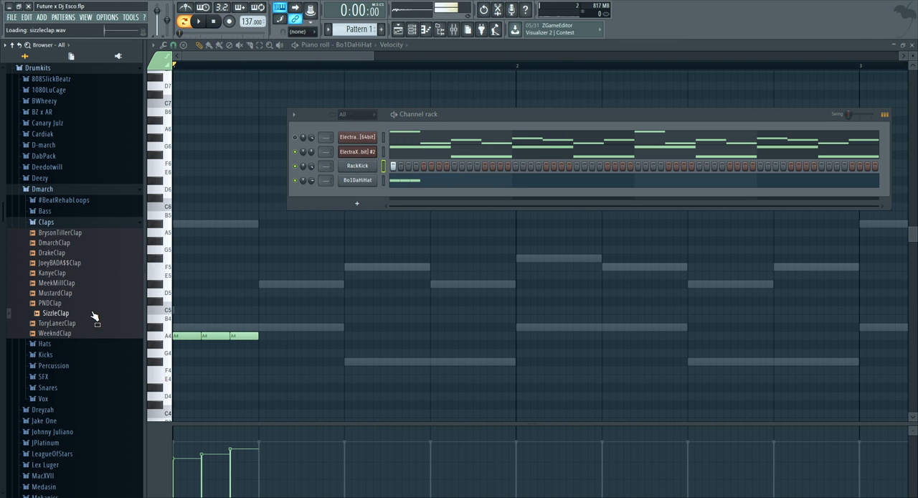
left_click_drag(348, 204, 369, 197)
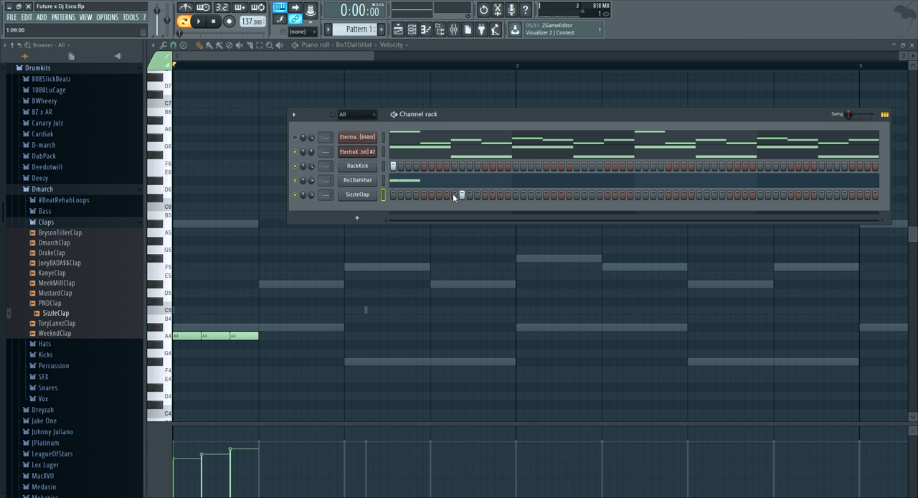
key("space")
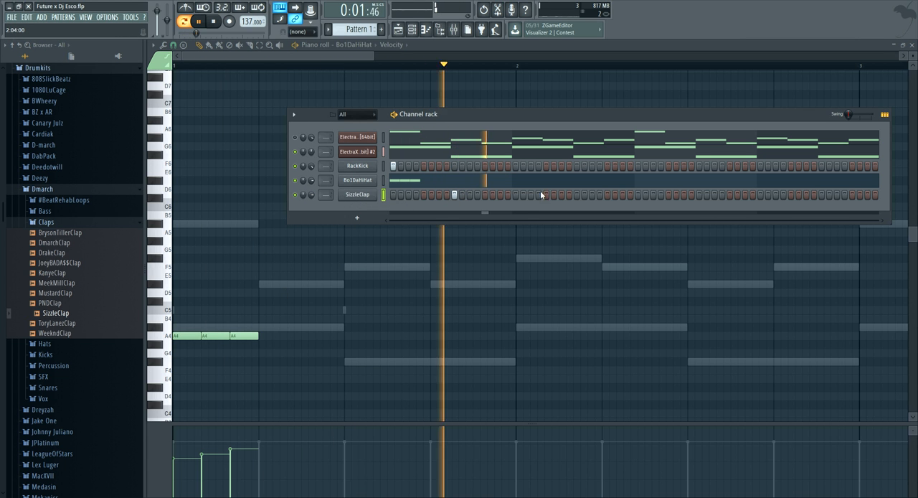
left_click(576, 194)
left_click(700, 194)
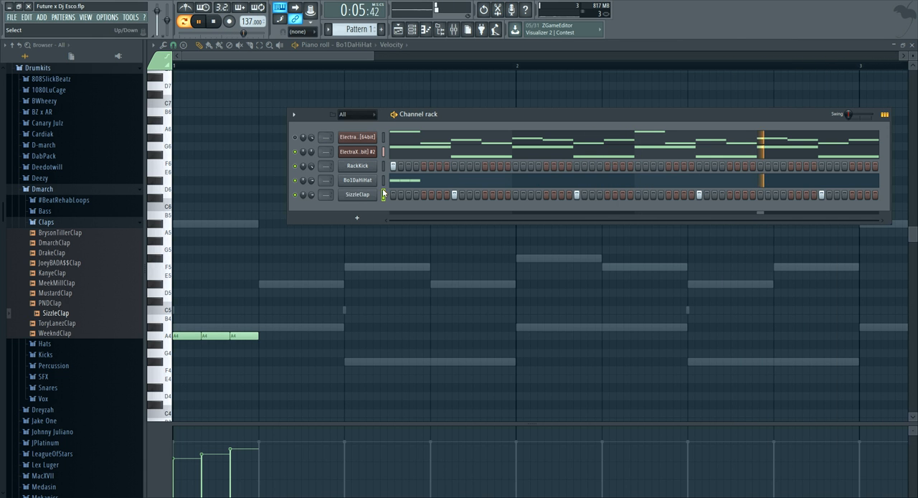
Reopen the Bo1DaHiHat piano roll, taper the three first-beat velocities downward and try an extra C5 note
left_click(424, 181)
left_click(424, 181)
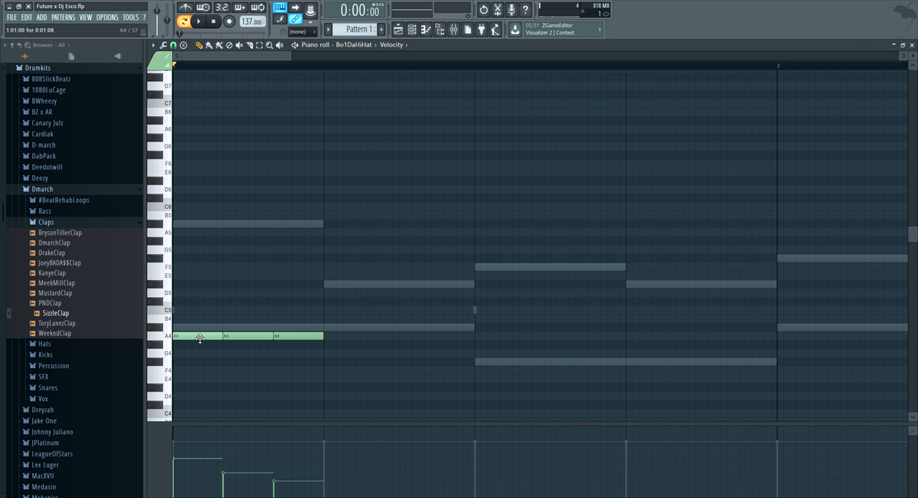
key("super")
left_click(236, 310)
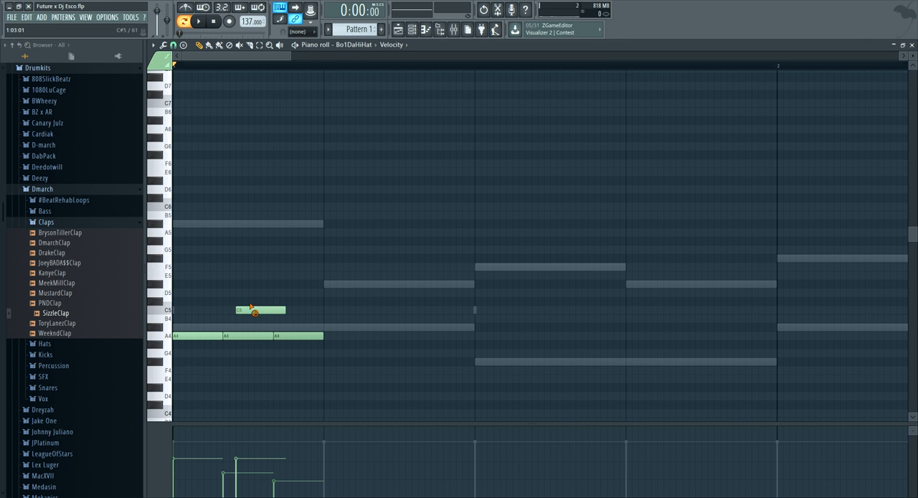
Transpose the three first-beat hi-hat notes down to D4, clear the stray C5 note and audition the new pitch
key("ctrl+a")
key("space")
mouse_move(197, 381)
left_mouse_down()
mouse_move(189, 414)
mouse_move(191, 394)
left_mouse_up()
key("space")
key("space")
key("space")
key("space")
key("space")
key("space")
Add a fourth D4 hi-hat at the start of beat 2 with a lower velocity than the first three, and play it
scroll(378, 343, "down", 2)
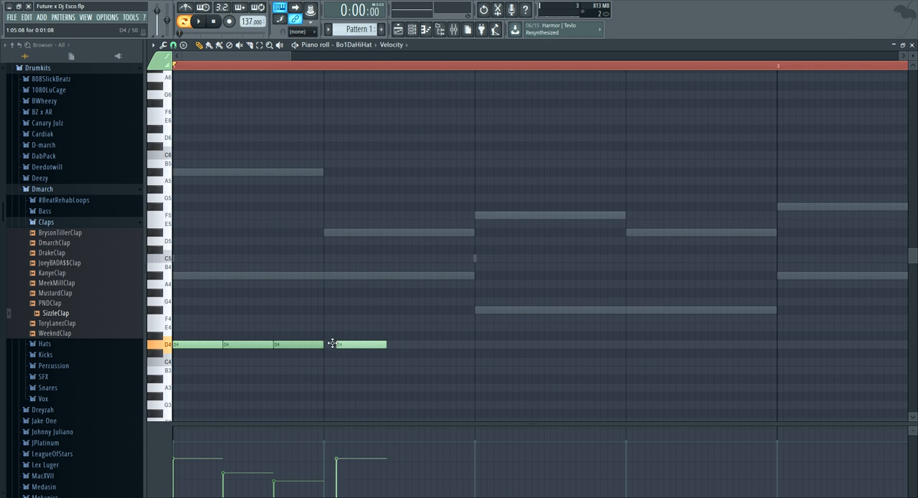
left_click_drag(333, 487, 332, 493)
key("space")
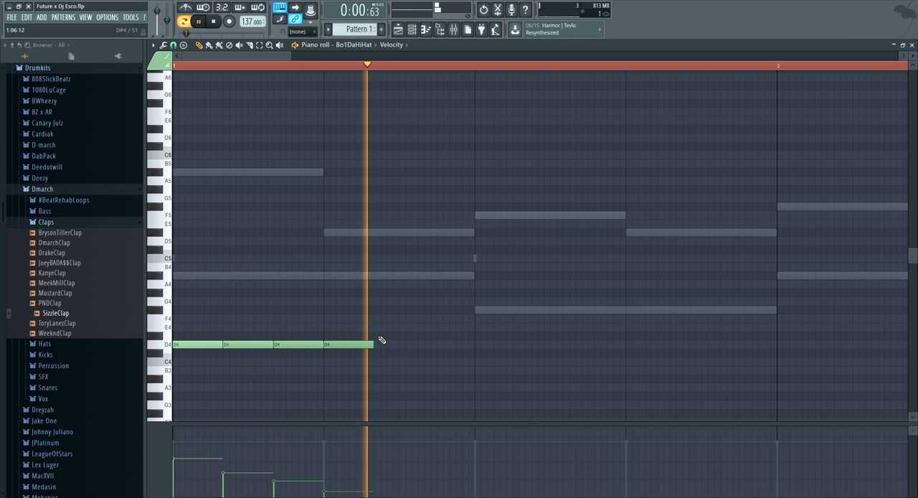
Add D4 hi-hat notes at the start of beat 3 and half a beat after it, with a reduced velocity
key("space")
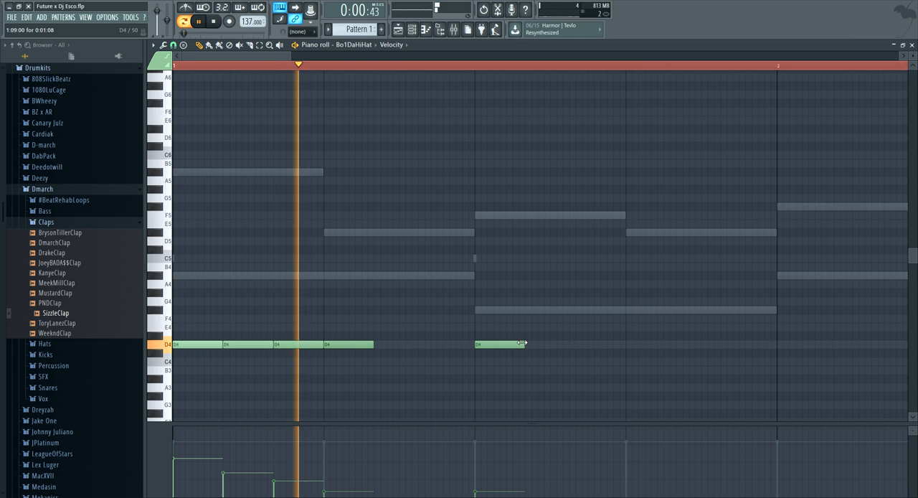
left_click(501, 486)
left_click(567, 345)
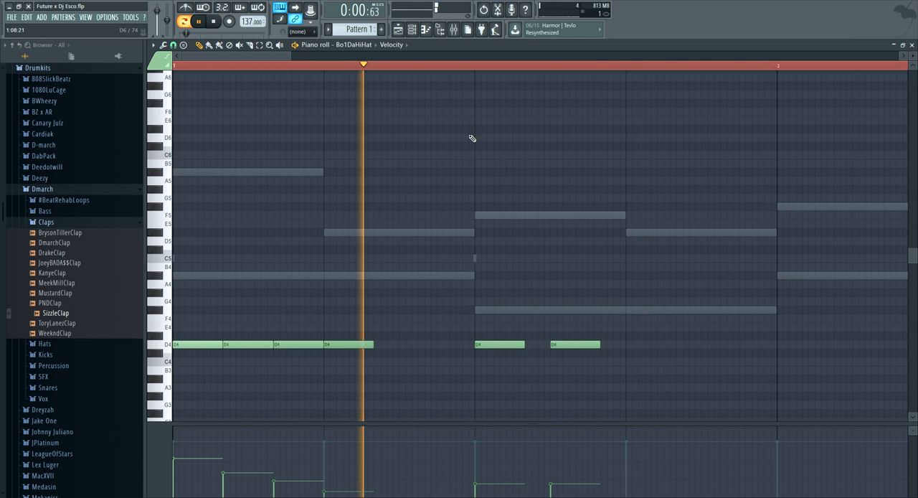
Layer three F#4 triplet hi-hats across beat 3 and ramp their velocities upward while playing the pattern
scroll(388, 74, "down", 4, "ctrl")
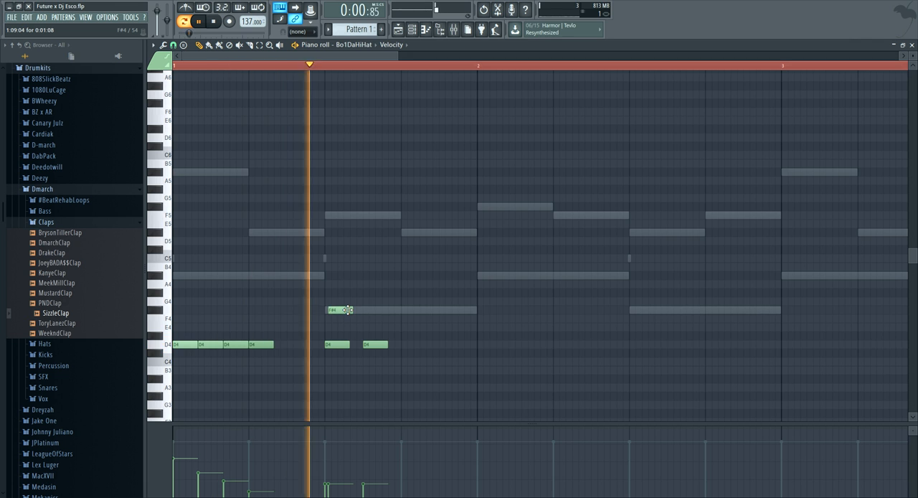
mouse_move(352, 310)
left_mouse_down()
mouse_move(362, 311)
mouse_move(350, 310)
left_mouse_up()
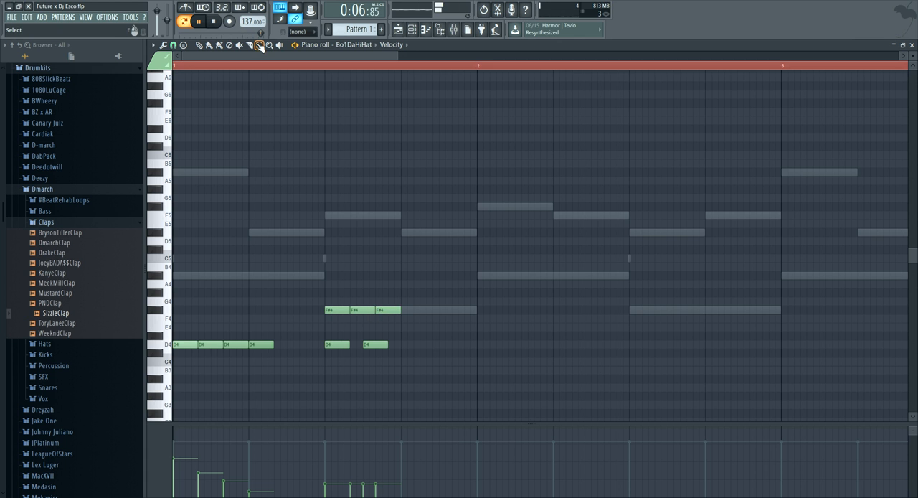
left_click_drag(324, 251, 408, 327)
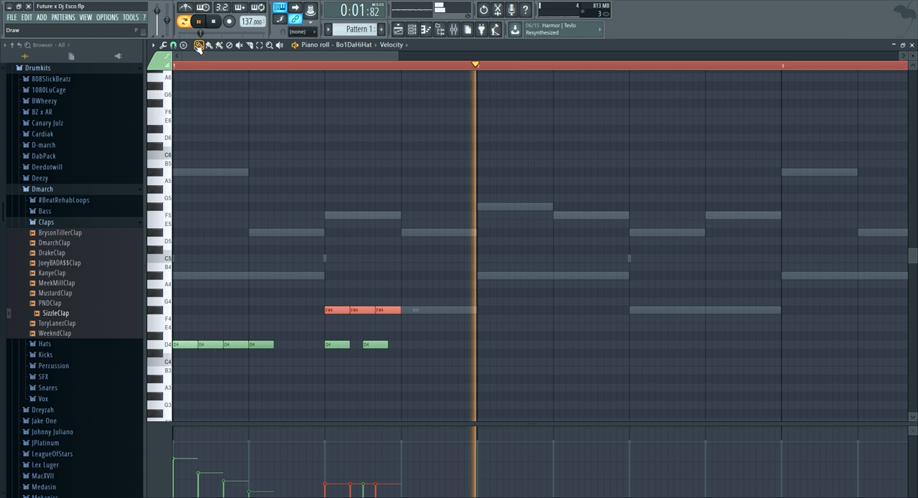
left_click_drag(348, 464, 376, 453)
key("space")
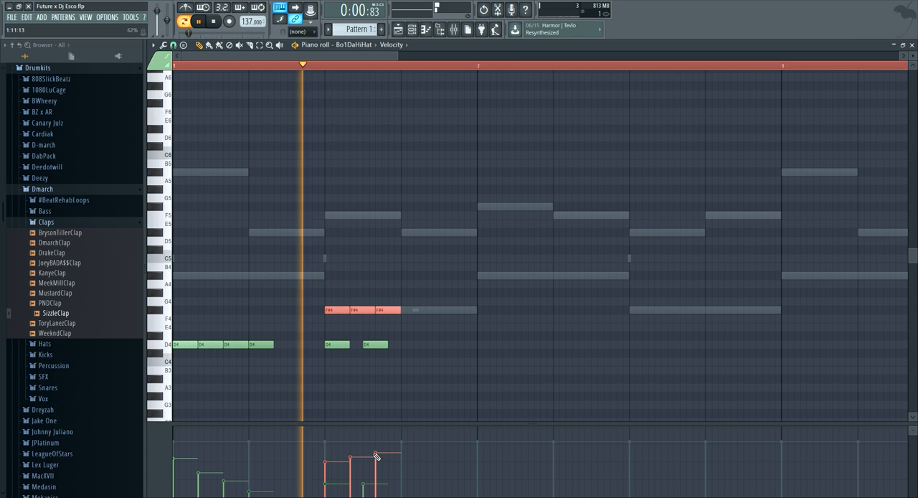
key("space")
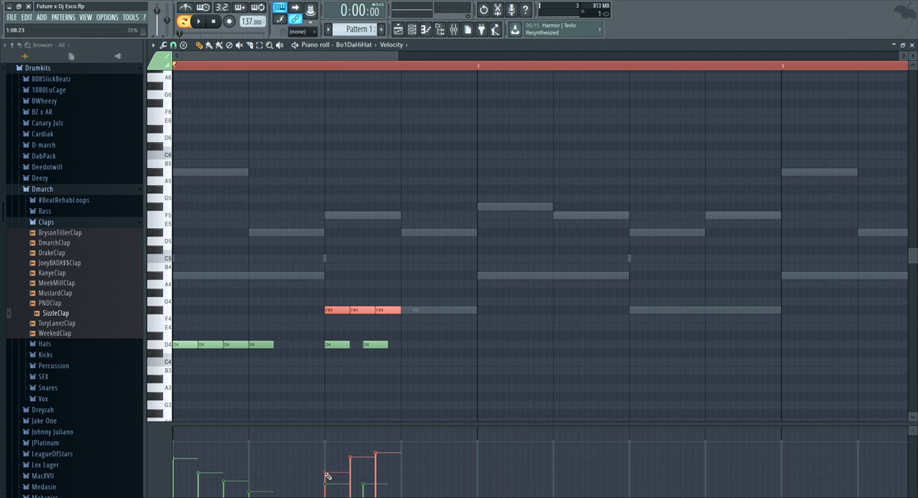
Add RackKick hits on steps 7 and 17 of the pattern while playing it with the hi-hats and clap
key("space")
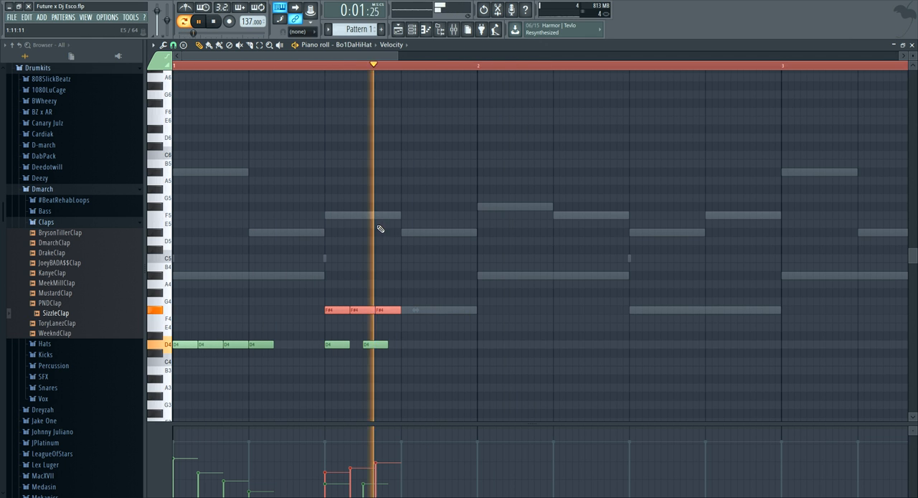
key("space")
left_click(412, 29)
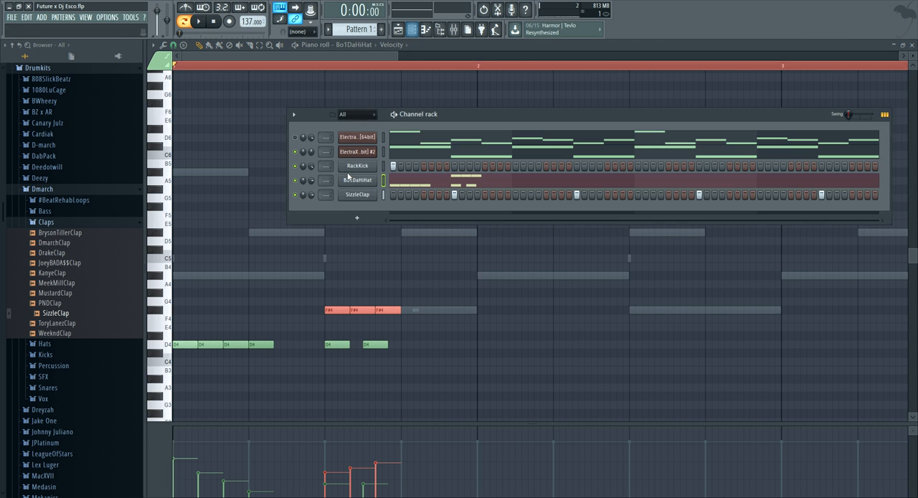
left_click(485, 165)
right_click(486, 166)
key("space")
key("space")
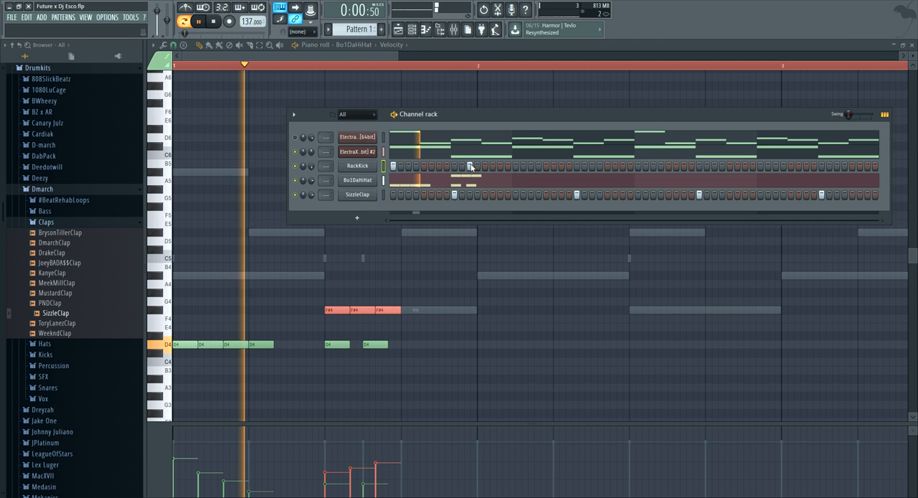
right_click(468, 166)
key("space")
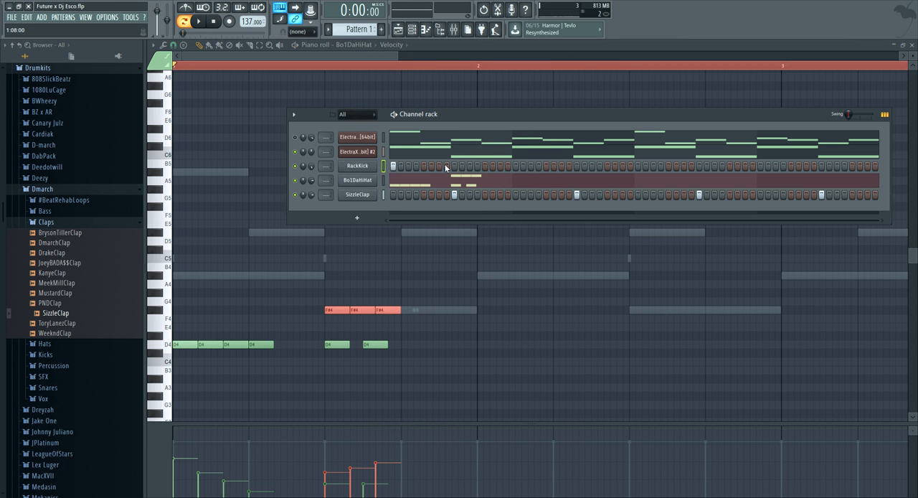
left_click(515, 166)
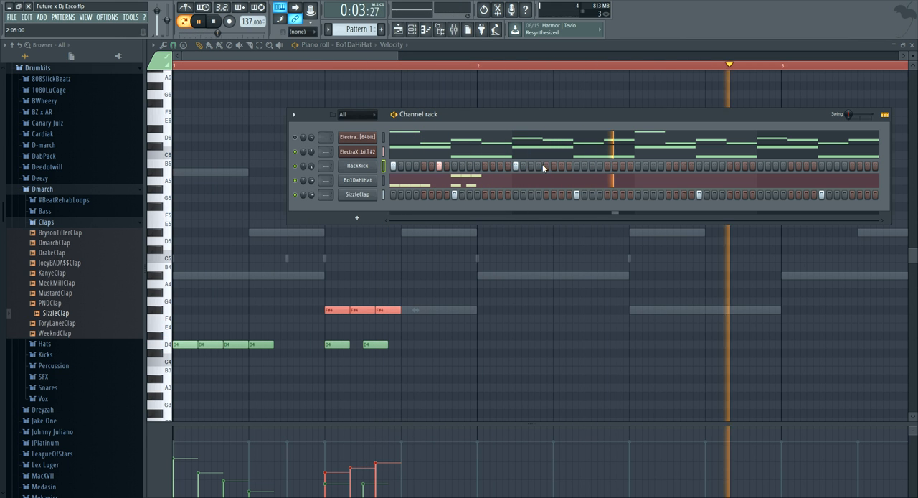
key("space")
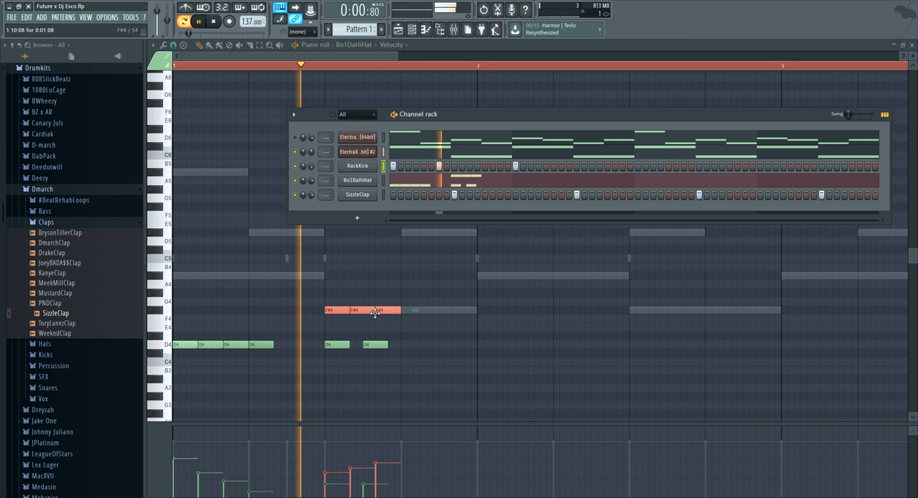
Try a lengthened C#4 hi-hat at the start of beat 4 in bar 1, and remove it
key("space")
left_click(409, 345)
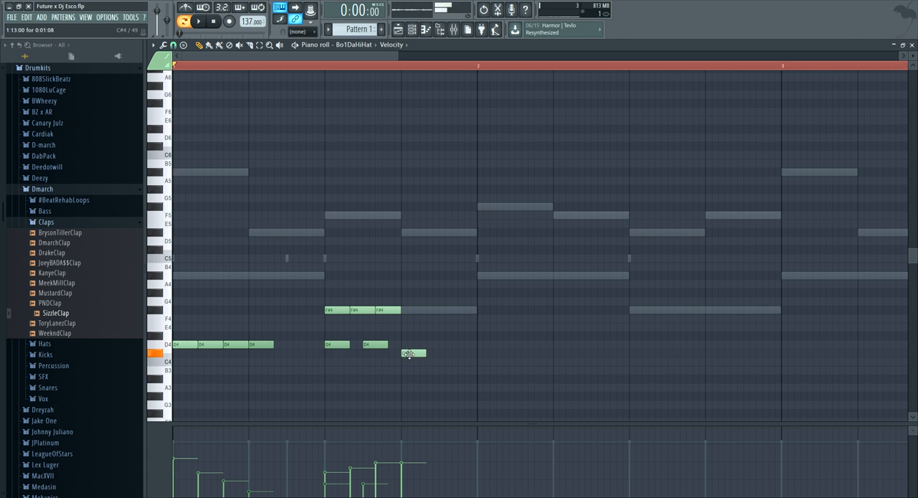
left_click_drag(428, 353, 439, 354)
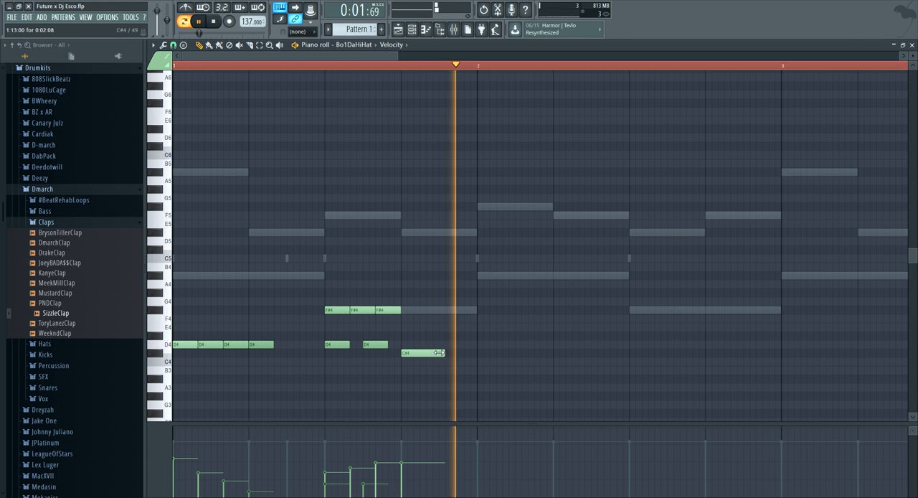
right_click(434, 353)
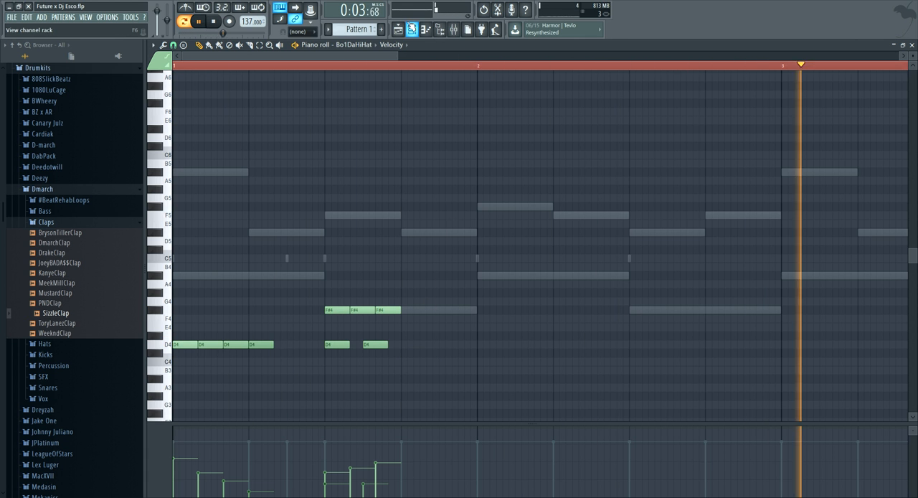
Route the Bo1DaHiHat channel to mixer track 12 and load Fruity Reeverb in that track's first effect slot
key("F6")
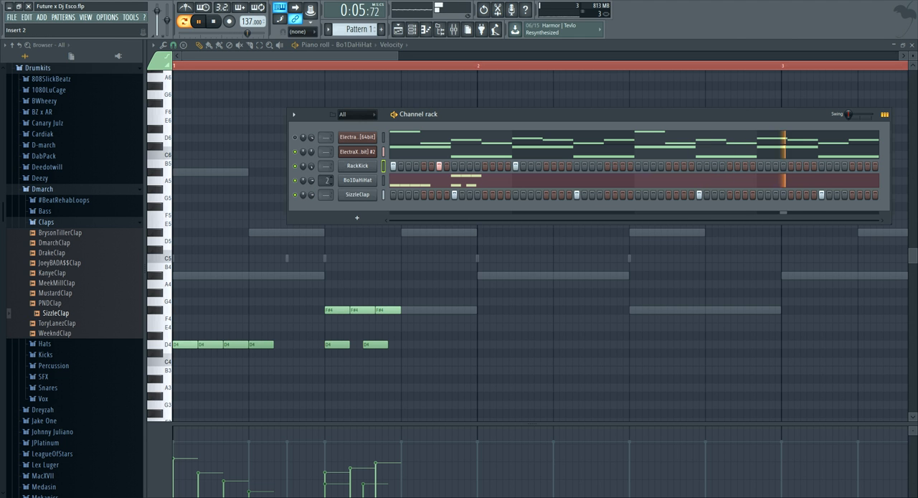
scroll(327, 180, "up", 1)
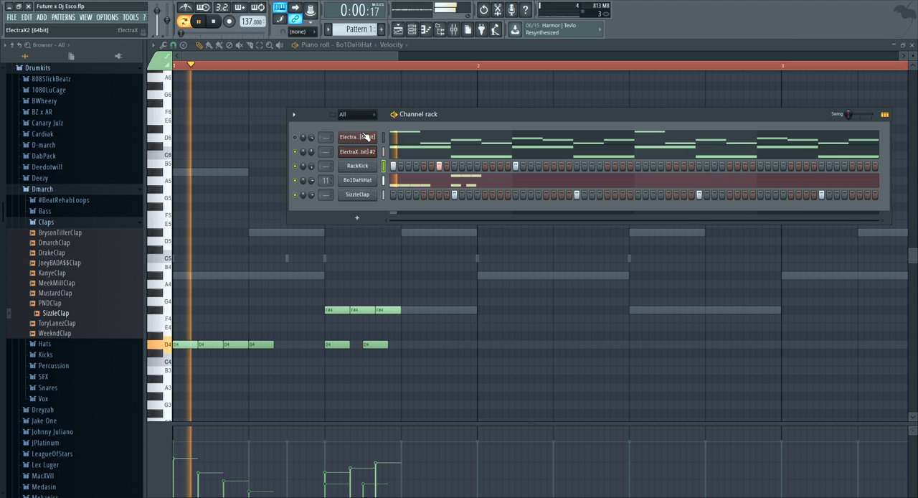
left_click(452, 30)
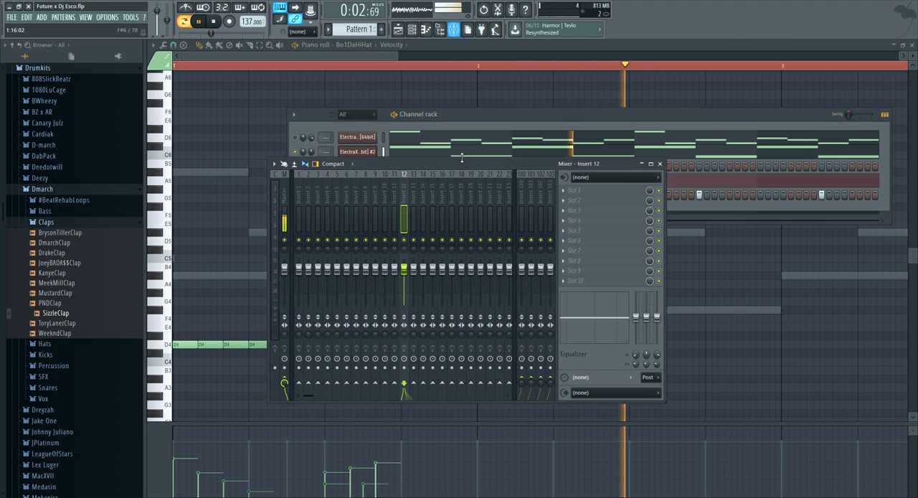
left_click(651, 191)
left_click(697, 119)
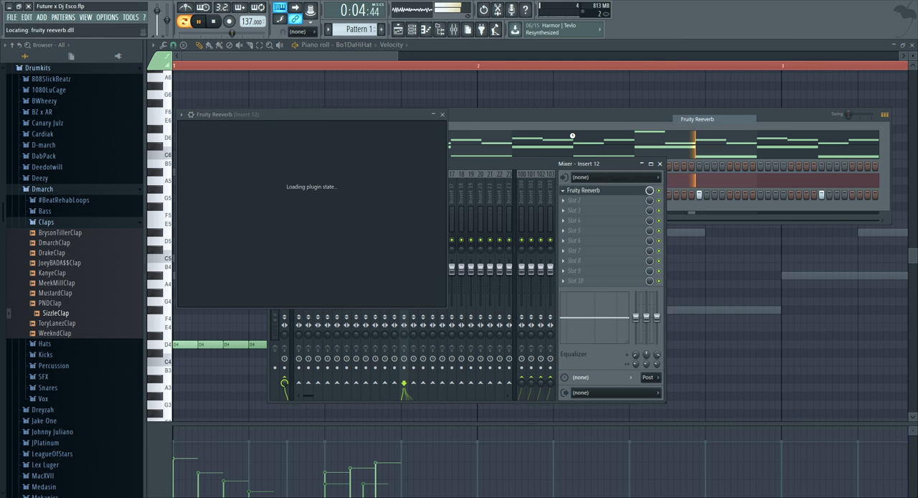
left_click_drag(296, 121, 384, 155)
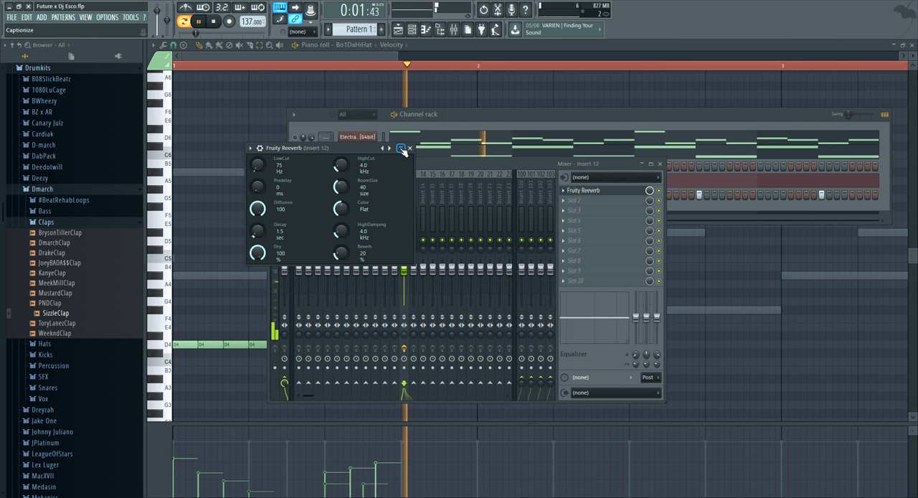
left_click(400, 148)
left_click(454, 118)
left_click(436, 184)
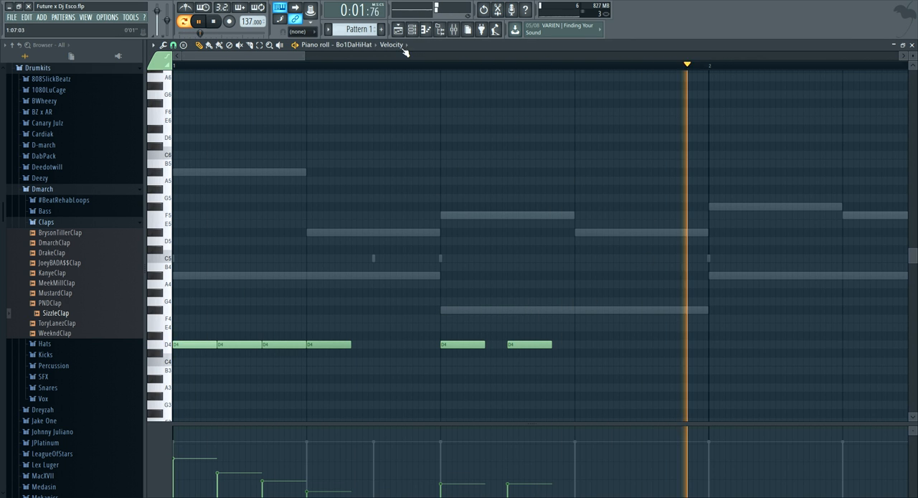
Restore the removed F#4 triplet hi-hats on beat 3 of the first bar and play the pattern
key("space")
key("ctrl+z")
key("space")
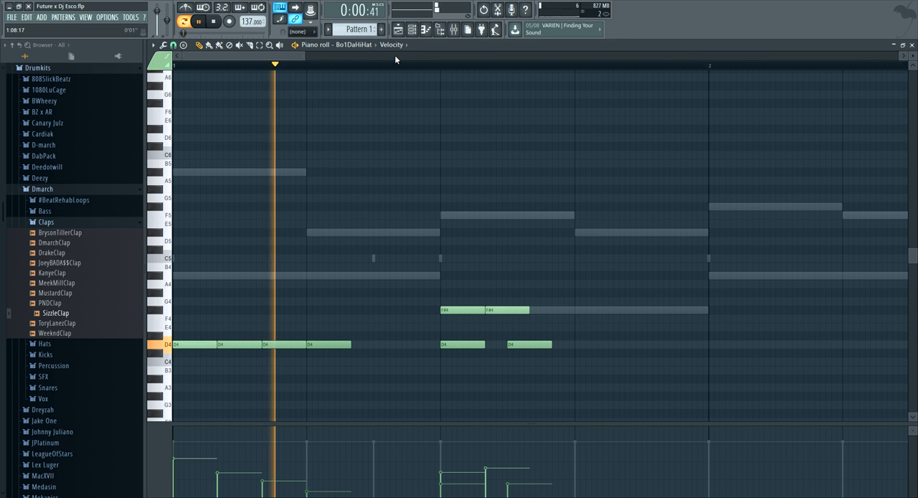
left_click_drag(305, 56, 421, 68)
scroll(434, 124, "down", 3)
scroll(409, 144, "down", 3)
key("space")
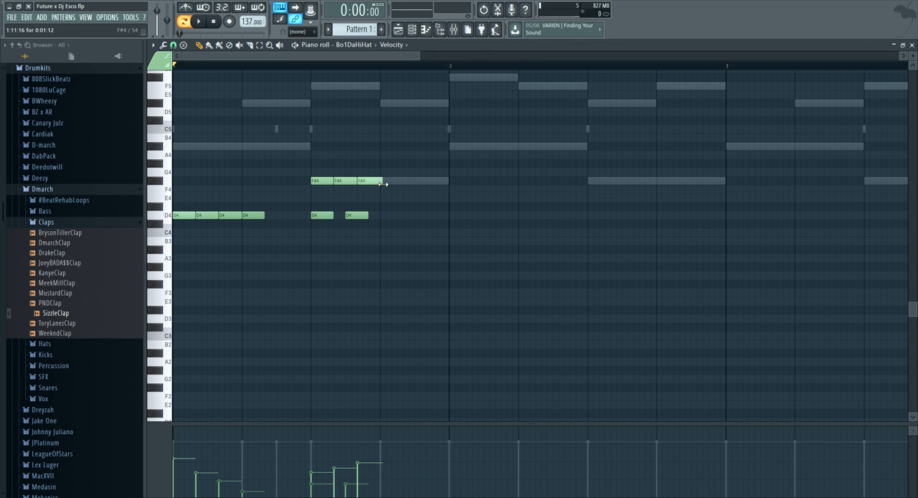
Add a D4 hi-hat half a beat after beat 4 and extend it to the end of bar 1
key("space")
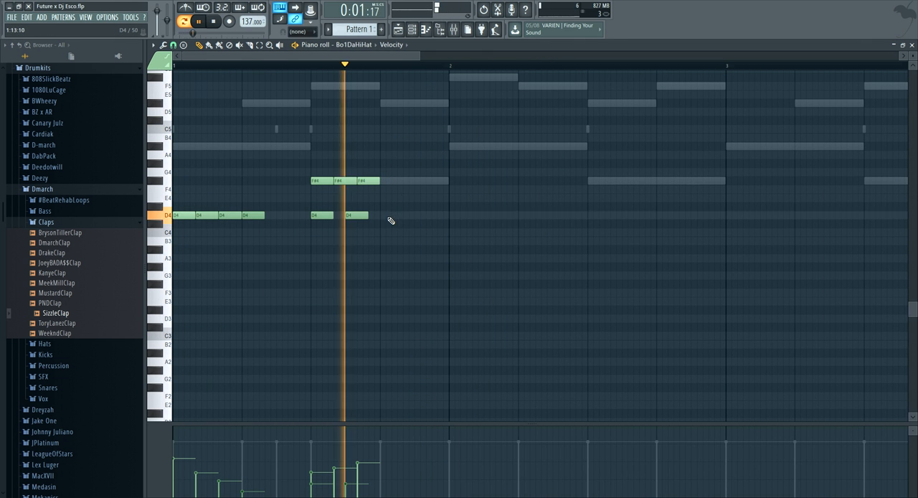
left_click(426, 215)
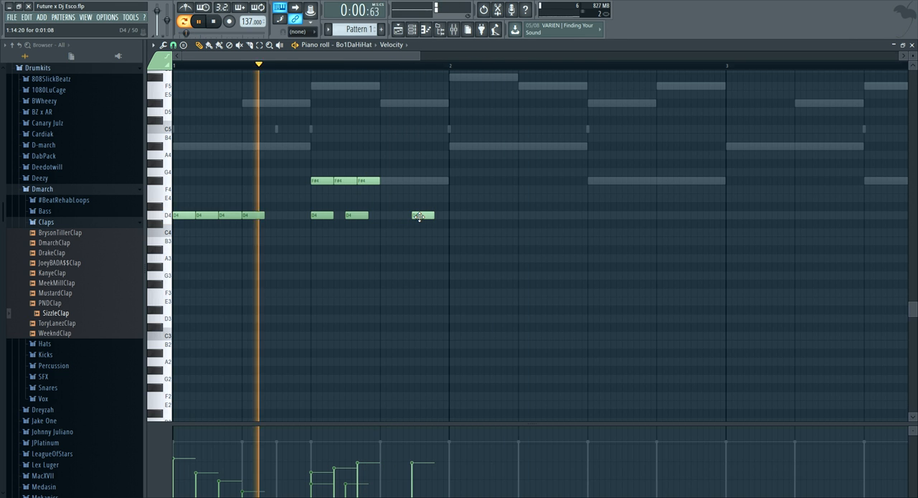
left_click_drag(426, 216, 446, 217)
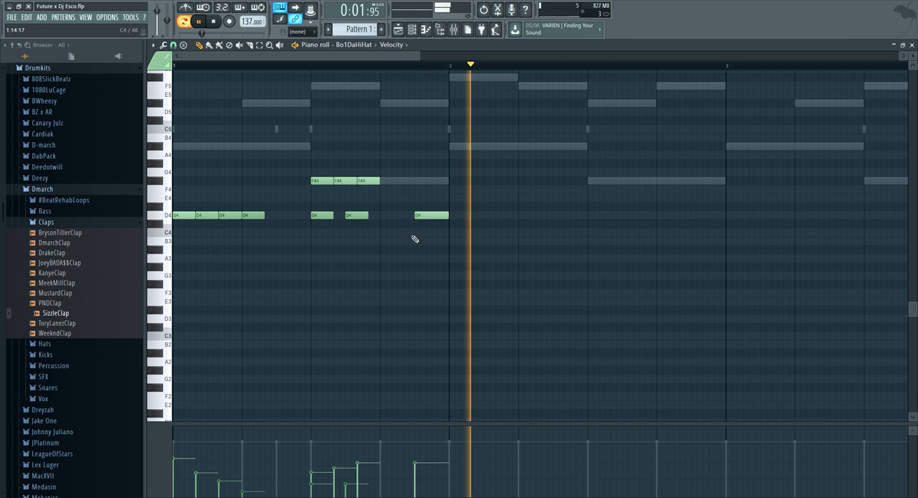
Duplicate the first bar's hi-hat pattern across bars 2, 3 and 4
key("ctrl+b")
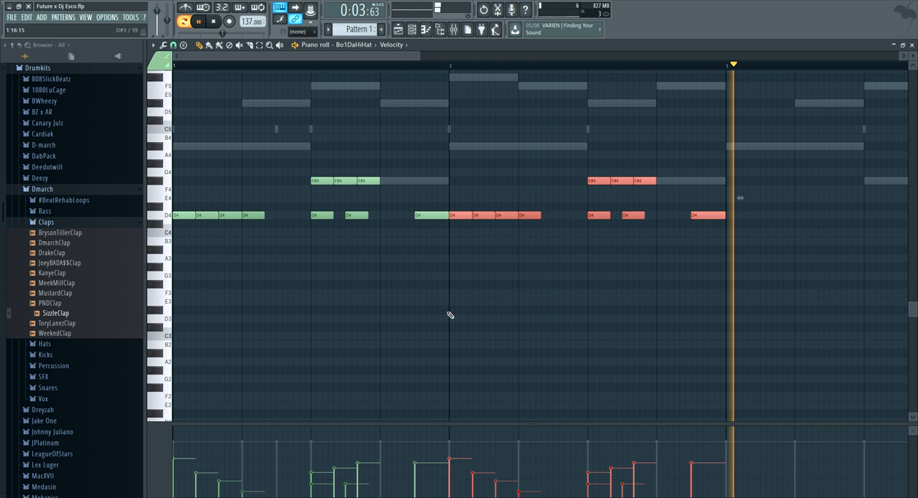
scroll(514, 67, "down", 4)
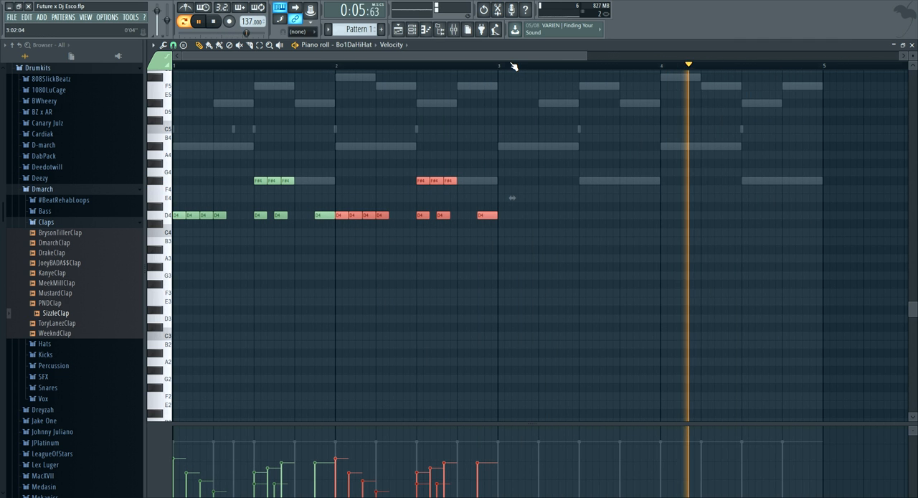
key("ctrl+b")
key("ctrl+b")
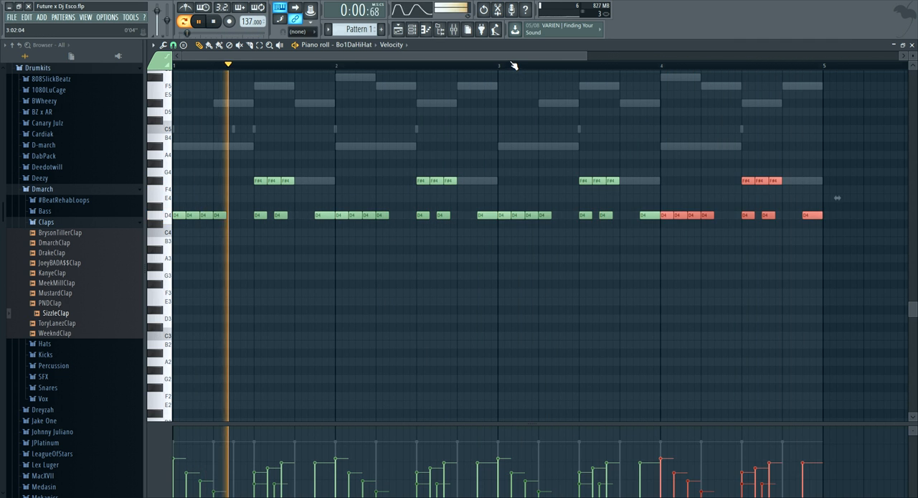
Delete the first two D4 hi-hats of bar 2 and raise the velocities of the next two
scroll(293, 70, "up", 4)
key("space")
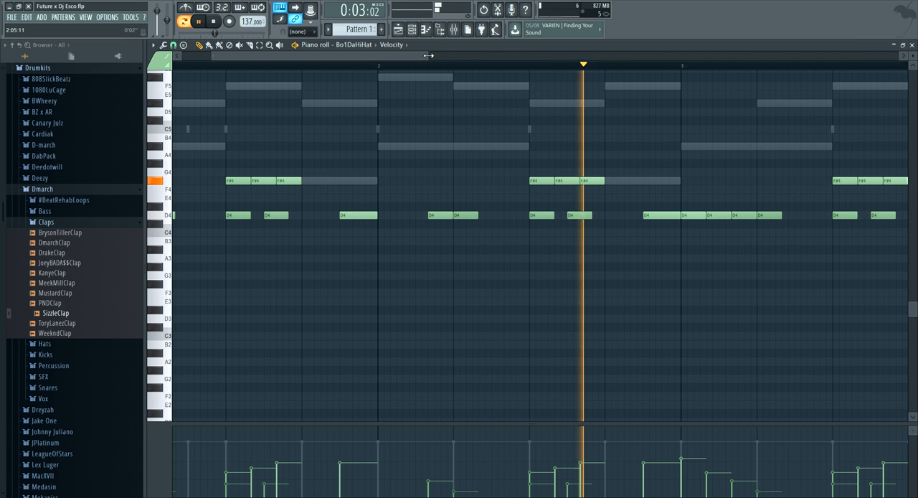
left_click_drag(430, 55, 473, 55)
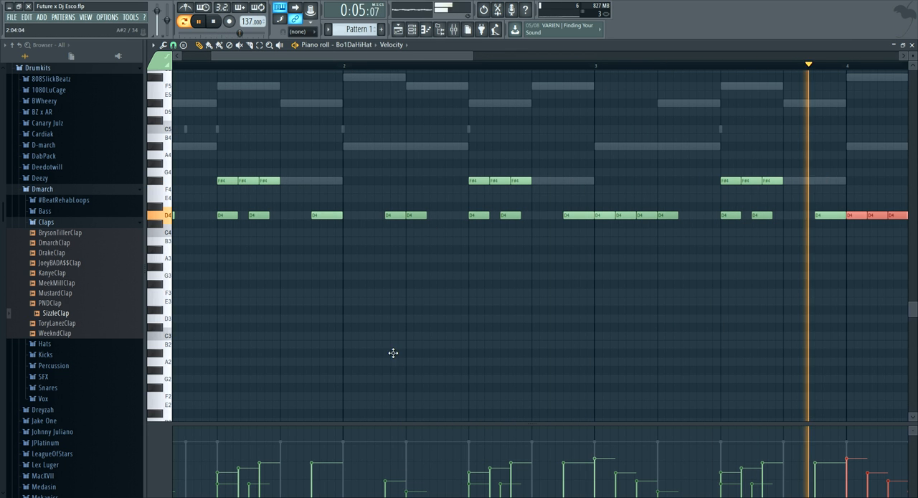
left_click(391, 465)
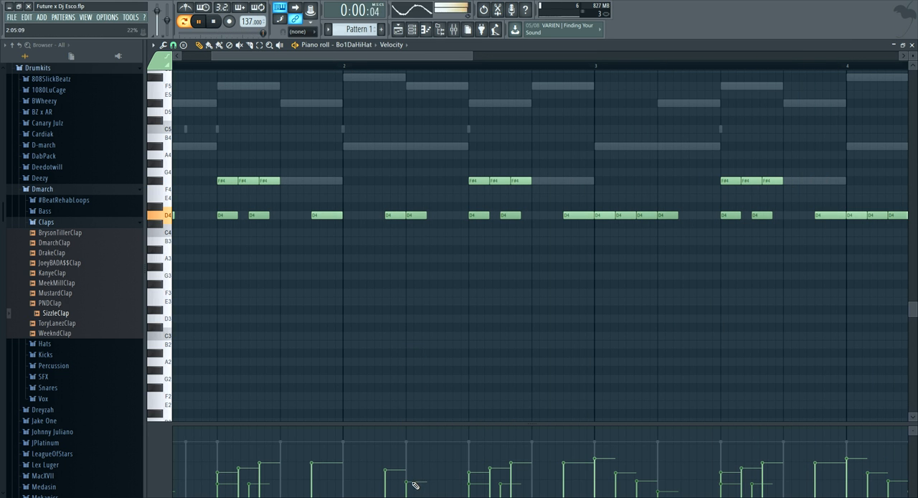
Lower the SizzleClap channel's volume slightly
left_click(413, 30)
left_click_drag(312, 194, 313, 202)
Delete the duplicated hi-hat notes from bars 2 to 4, keeping only the first bar's pattern
left_click(390, 57)
left_click_drag(471, 56, 890, 63)
left_click_drag(602, 270, 258, 146)
key("Delete")
Load the 808 #4 sample from the D-march kit's 808s folder as a new channel below SizzleClap
key("space")
left_click(406, 33)
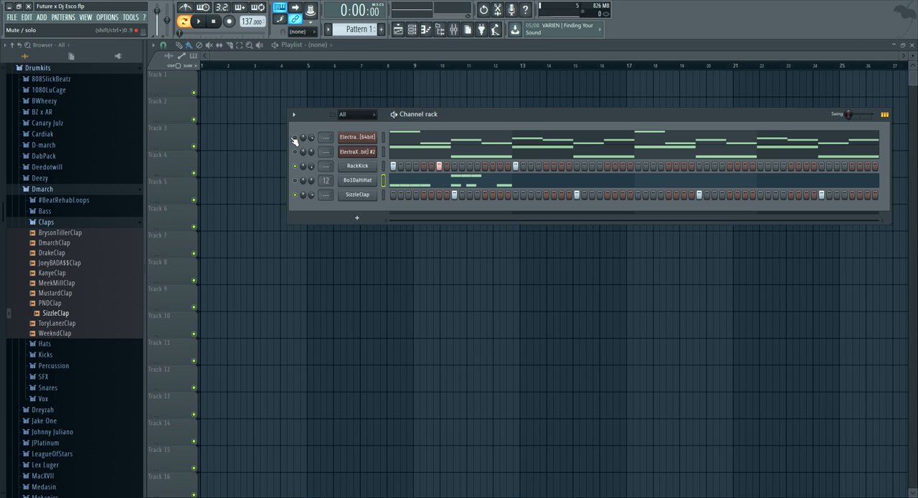
left_click(46, 222)
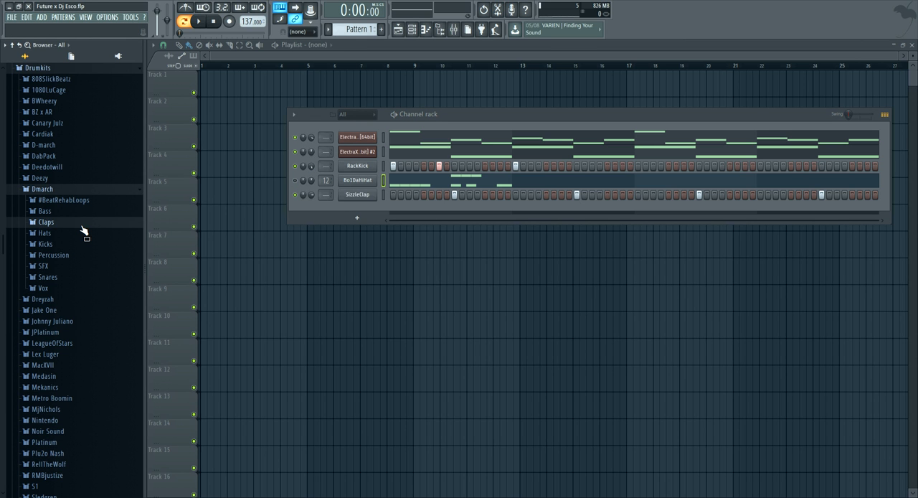
left_click(82, 190)
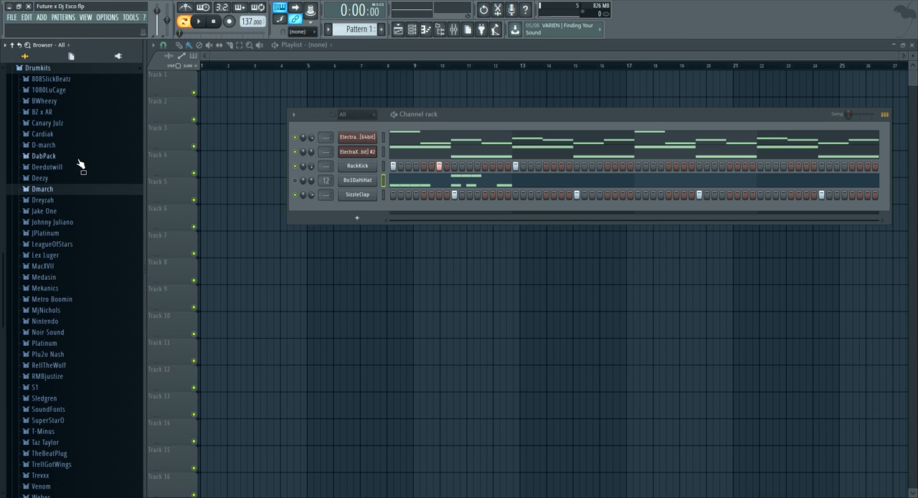
left_click(64, 146)
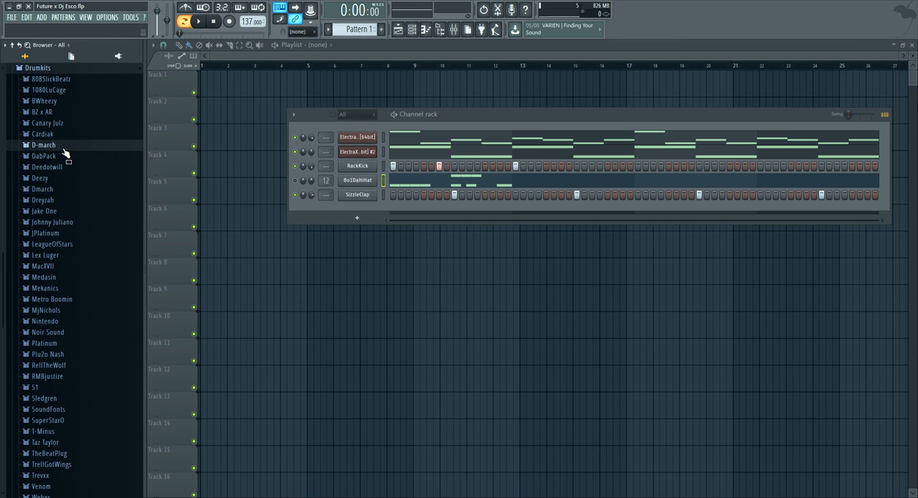
left_click(63, 157)
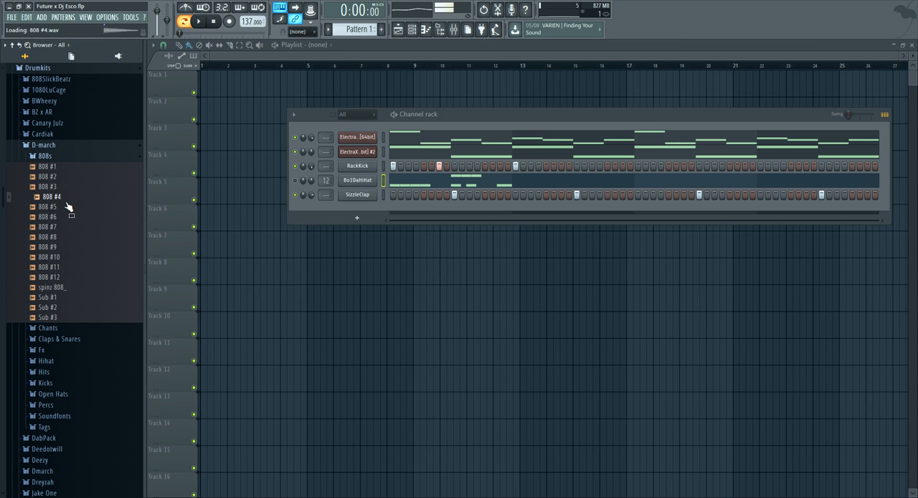
left_click_drag(357, 210, 388, 210)
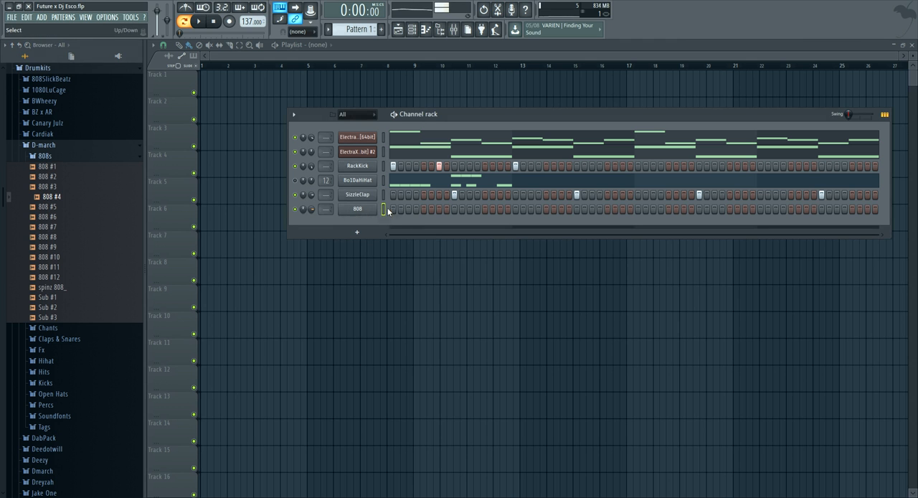
Audition the 808 with a hit on the pattern's first step, and open the 808 channel's piano roll
key("space")
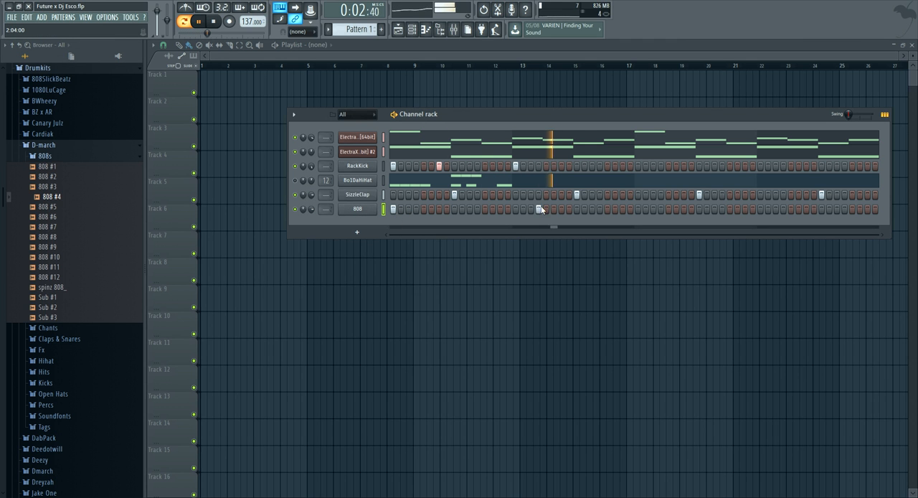
right_click(365, 210)
left_click(406, 262)
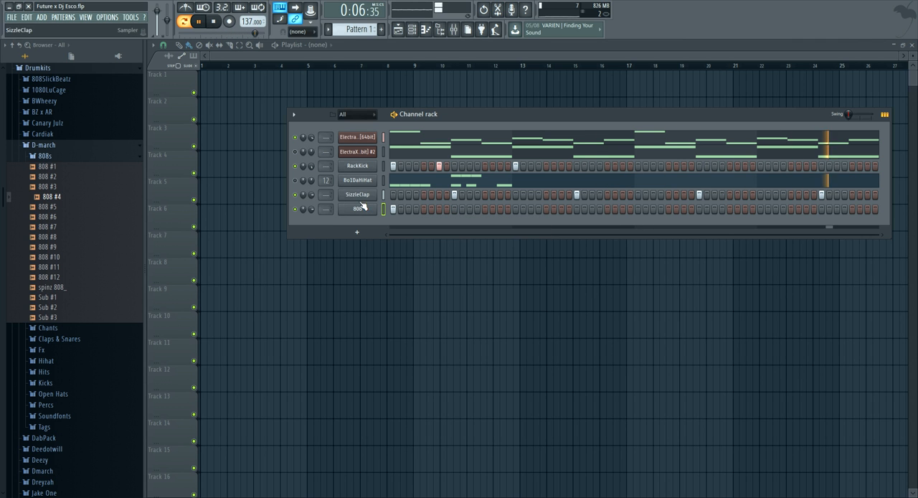
right_click(353, 209)
left_click(355, 209)
key("space")
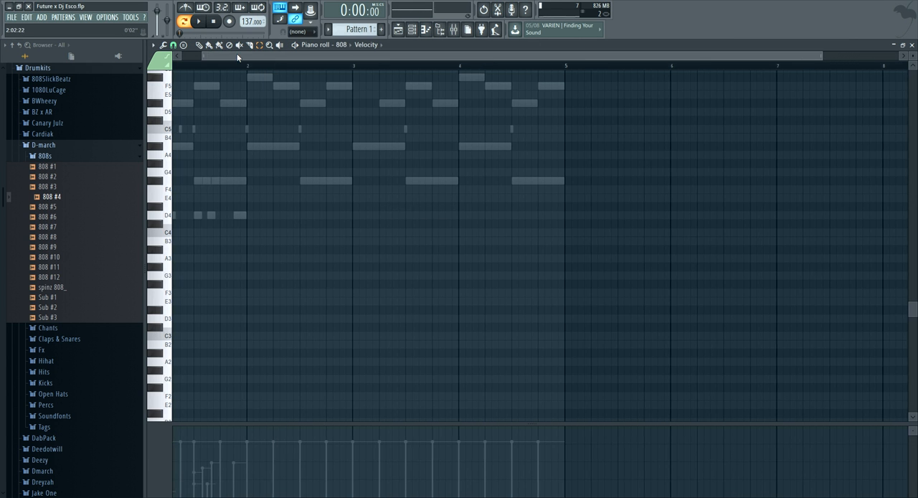
Place a two-step C5 808 note on beat 2 of bar 2, checking it in playback against the channel rack's kick pattern
scroll(199, 70, "up", 3)
key("space")
left_click(515, 130)
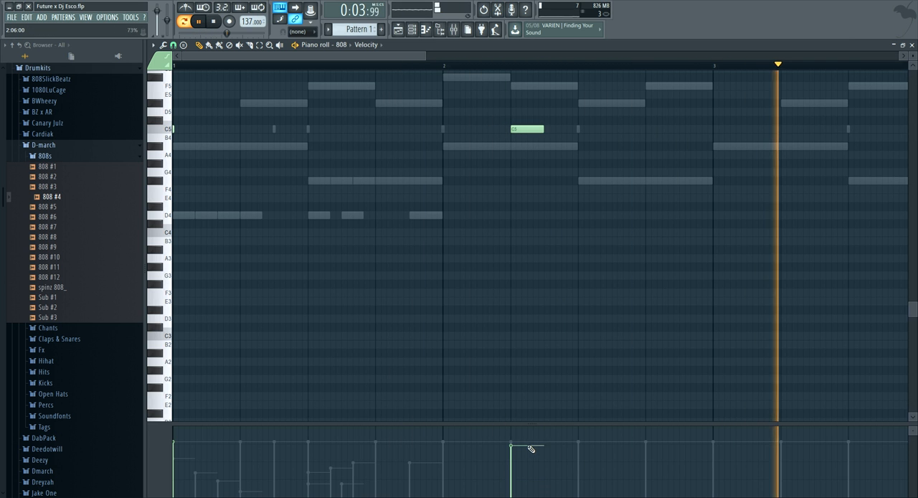
left_click(413, 30)
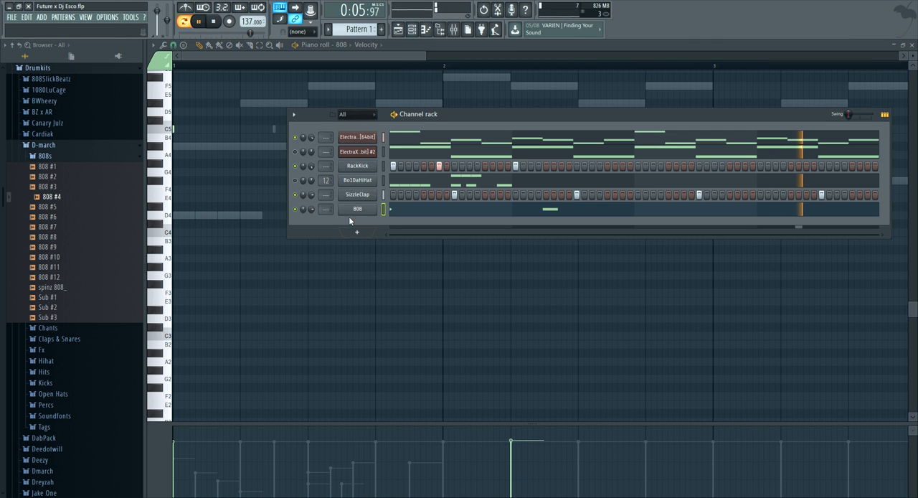
right_click(373, 209)
left_click(359, 142)
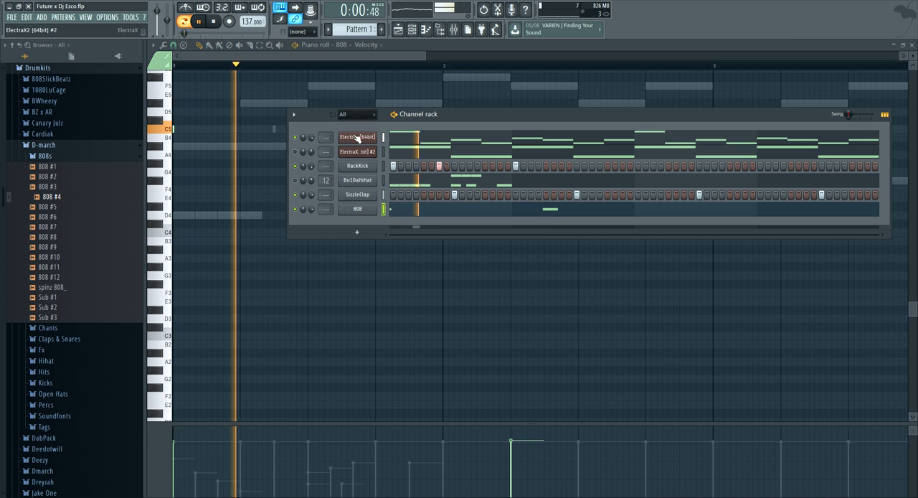
left_click(335, 49)
key("space")
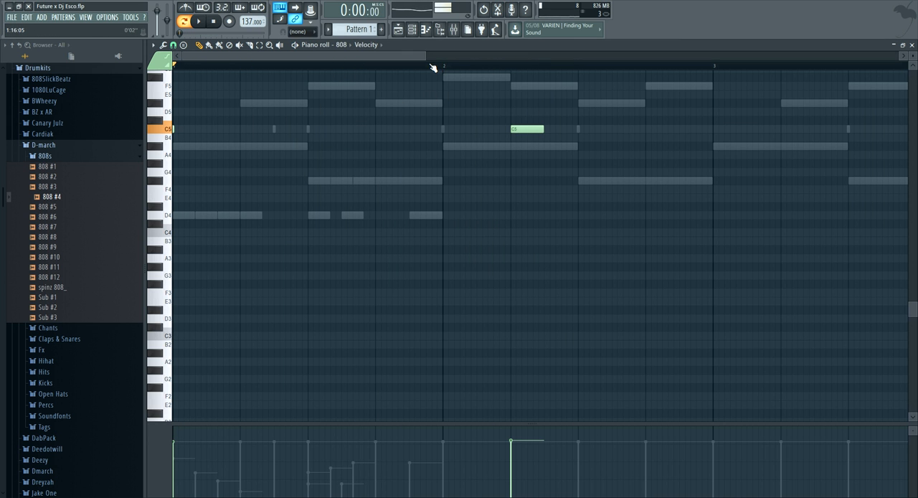
Add a two-step C5 808 note in bar 1, halfway between beats 2 and 3, aligned with the second kick
key("space")
left_click(310, 130)
right_click(323, 129)
key("space")
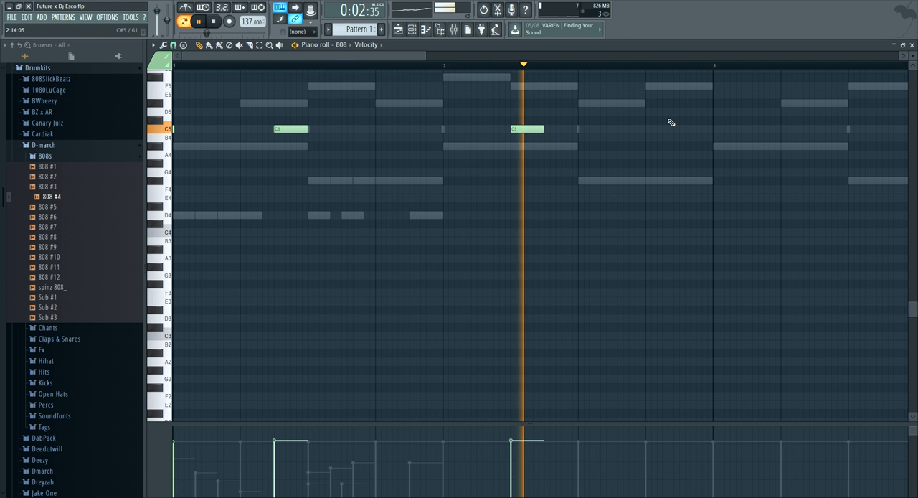
Add a two-step 808 note on beat 4 of bar 2 and set its pitch to A5
left_click(657, 94)
key("space")
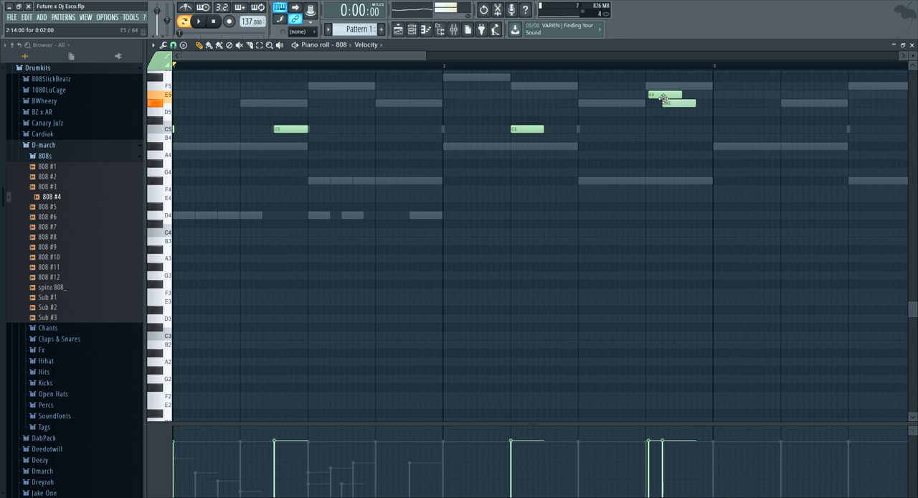
scroll(673, 109, "up", 4)
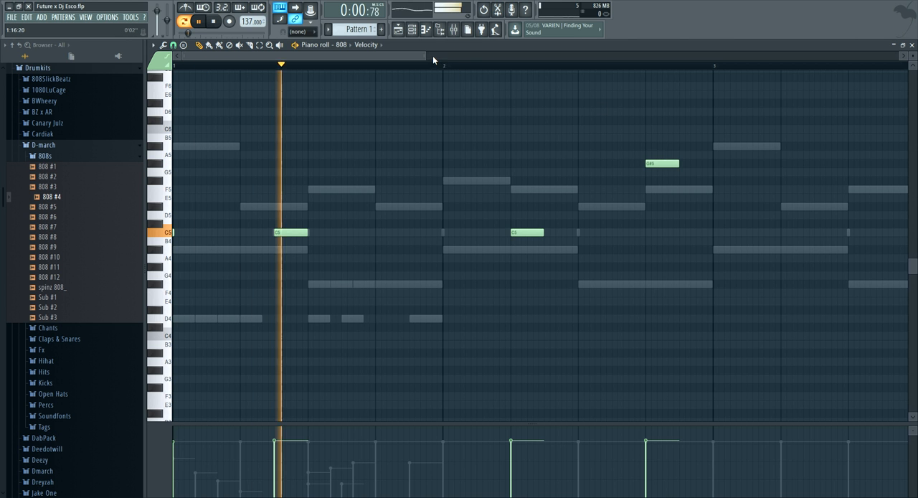
left_click_drag(425, 56, 593, 58)
scroll(507, 68, "up", 3)
left_click(456, 146)
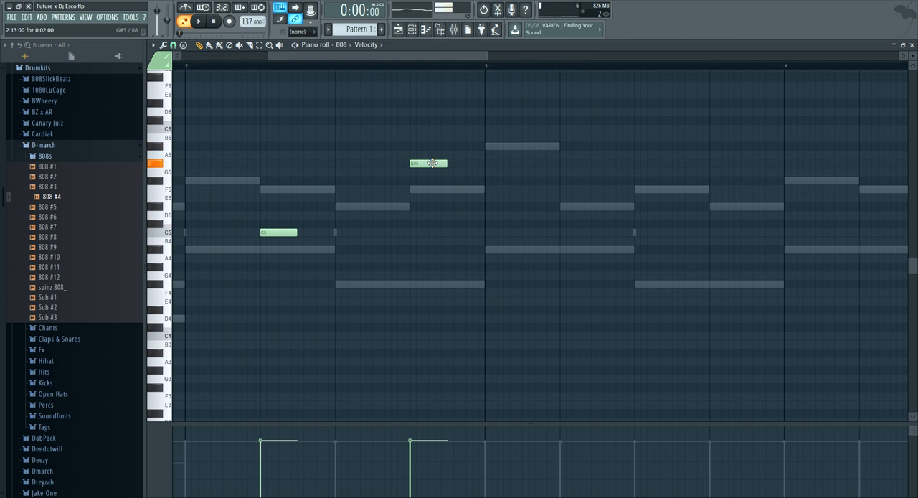
Add a C5 808 note at the start of bar 3, lasting two steps
double_click(502, 232)
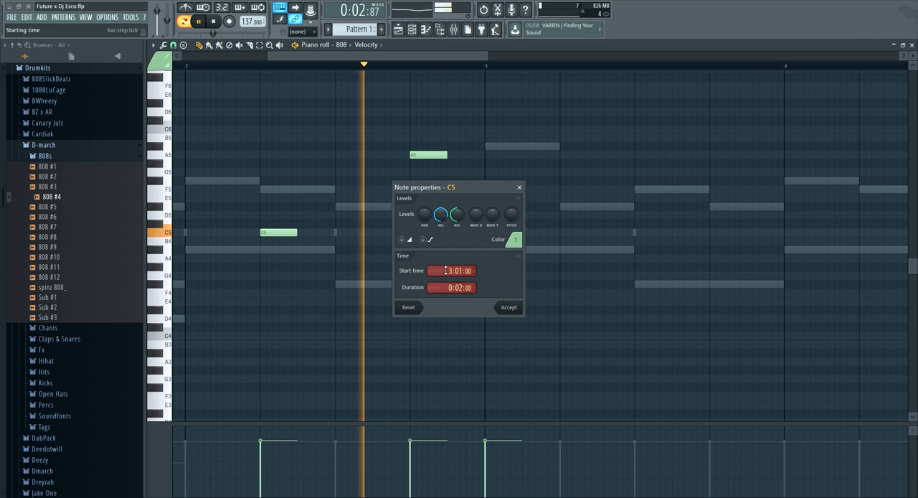
left_click(509, 307)
key("space")
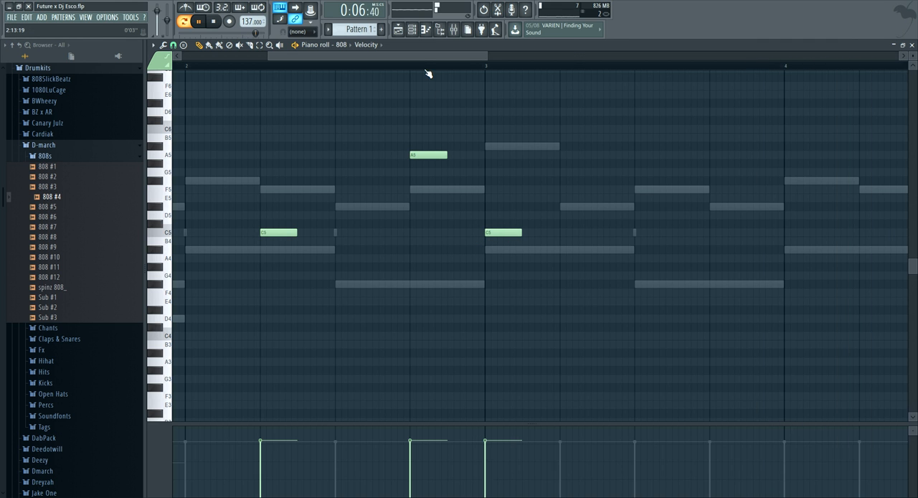
Try a RackKick hit on step 5, remove it, and add a kick on step 21 to match the 808
scroll(431, 75, "down", 5, "ctrl")
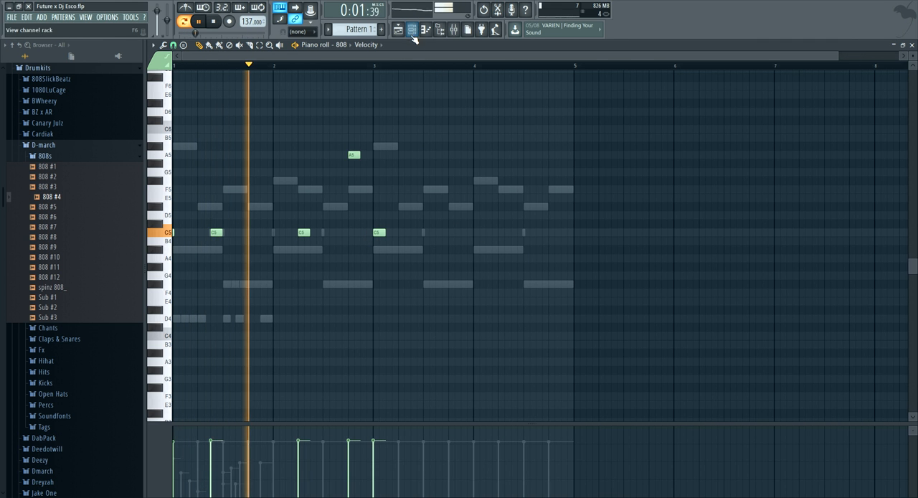
key("F6")
key("F6")
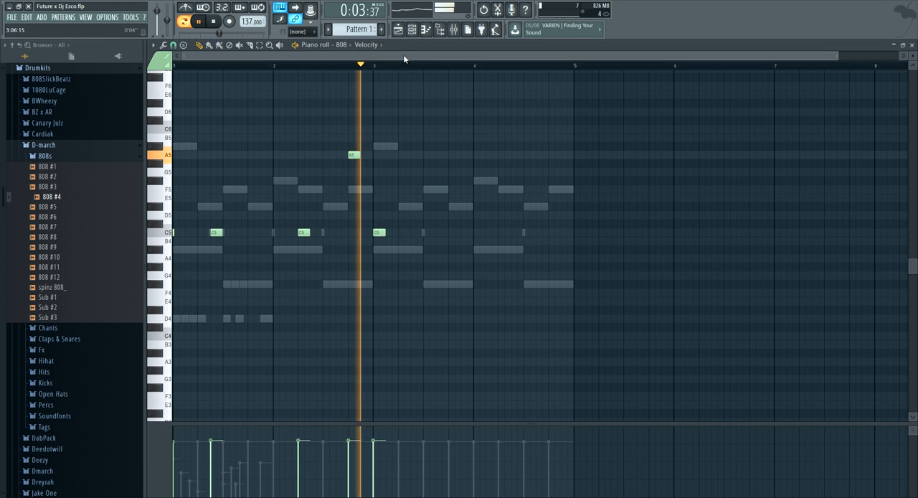
key("F6")
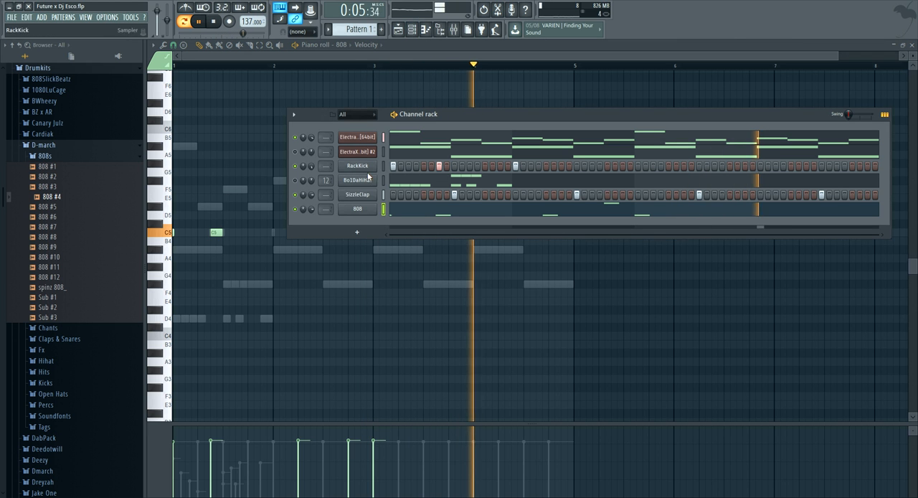
left_click(424, 166)
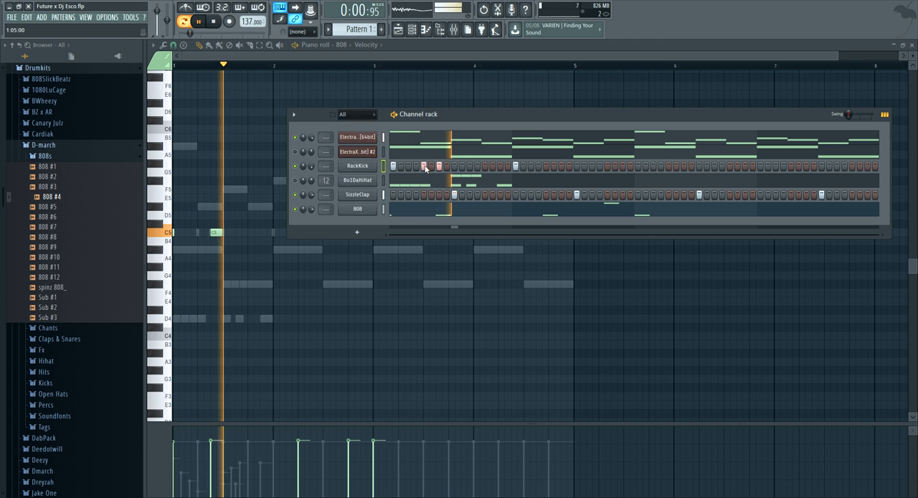
right_click(425, 167)
left_click(539, 166)
left_click(546, 167)
right_click(538, 168)
key("space")
key("space")
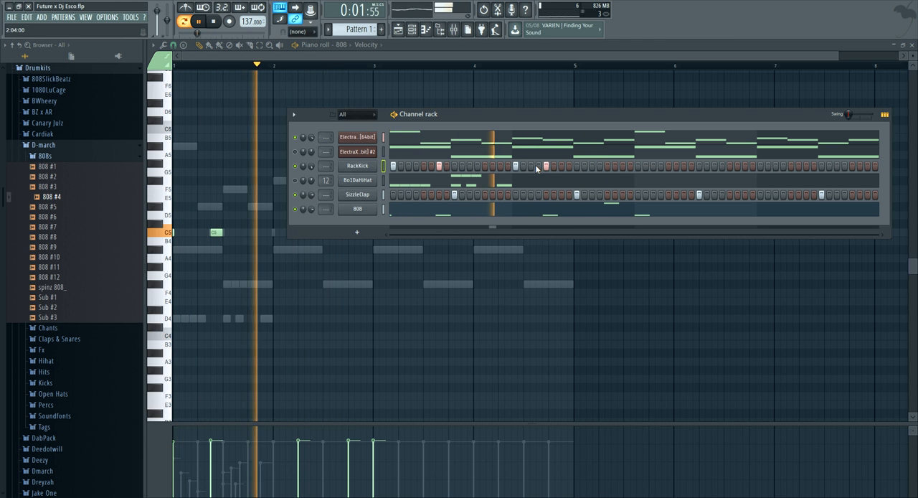
Add RackKick hits on steps 27, 29 and 33, clearing the misplaced trial hits
left_click(585, 166)
left_click(600, 167)
left_click(608, 166)
right_click(600, 166)
right_click(585, 167)
left_click(593, 166)
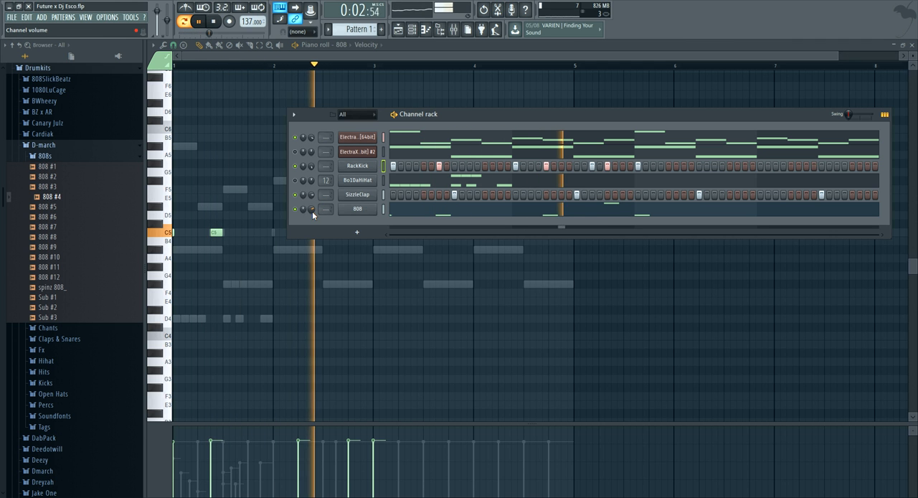
Duplicate the 808 notes of bars 1–2 into bars 3–4, replacing the longer C5 note at the start of bar 3
left_click(412, 213)
left_click(411, 213)
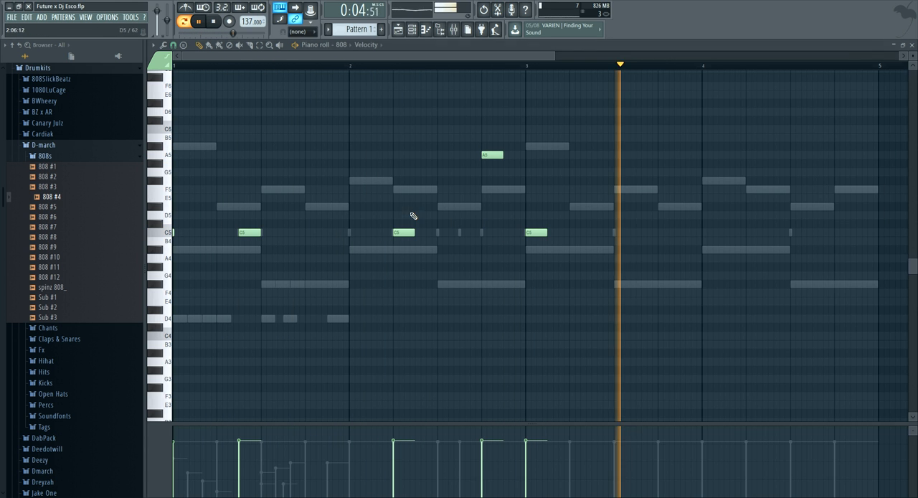
left_click(567, 56)
left_click_drag(568, 60, 467, 58)
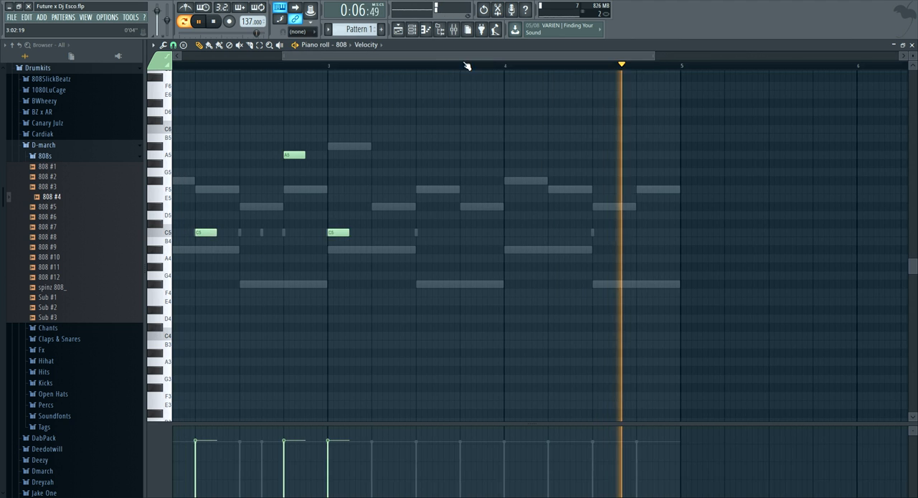
left_click_drag(375, 56, 255, 55)
key("space")
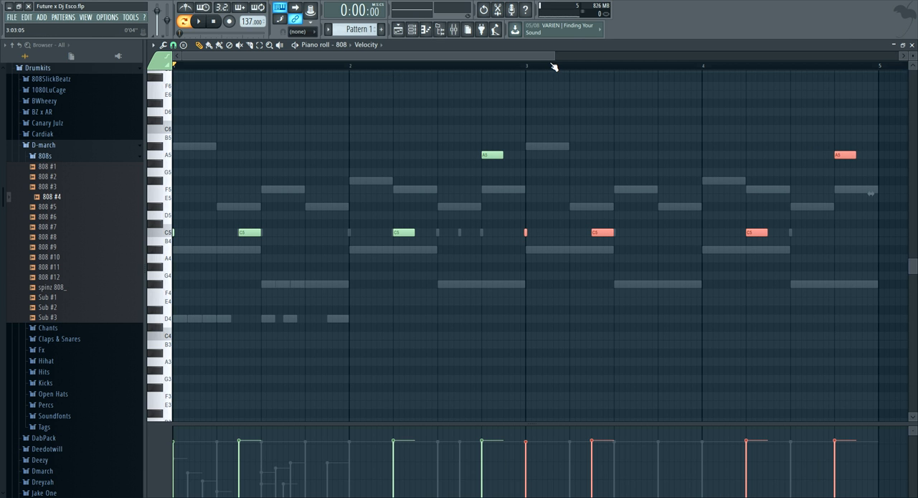
left_click_drag(553, 56, 582, 63)
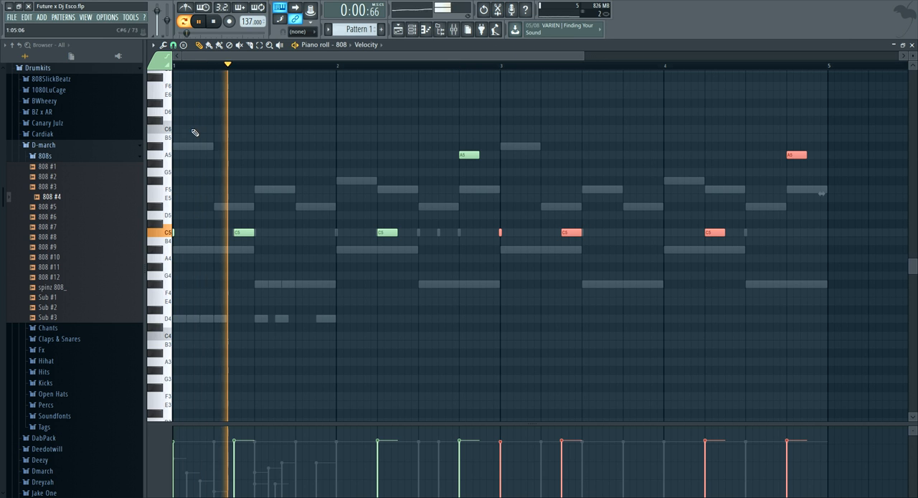
Collapse the browser's sample folders, and replace bar 4's A5 808 note with an A4 note half a beat earlier
left_click(79, 145)
left_click(19, 46)
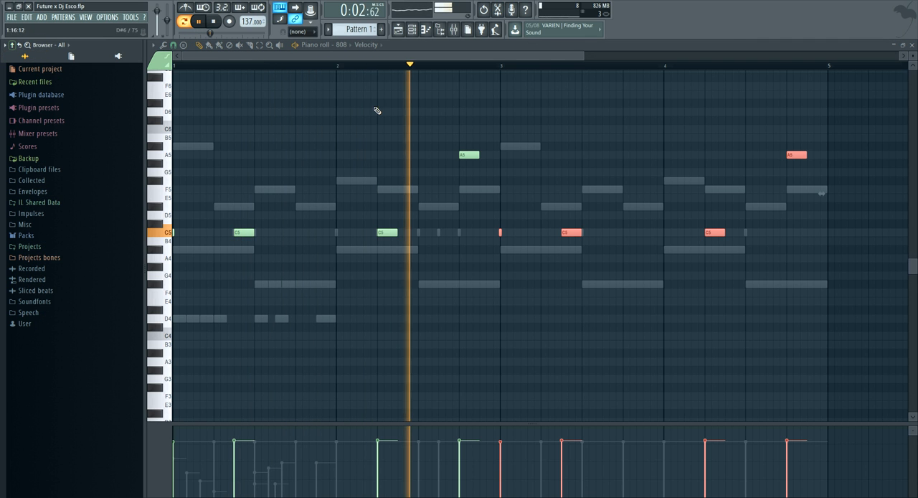
scroll(516, 144, "up", 1)
scroll(588, 223, "up", 1)
scroll(754, 232, "down", 1)
left_click(772, 285)
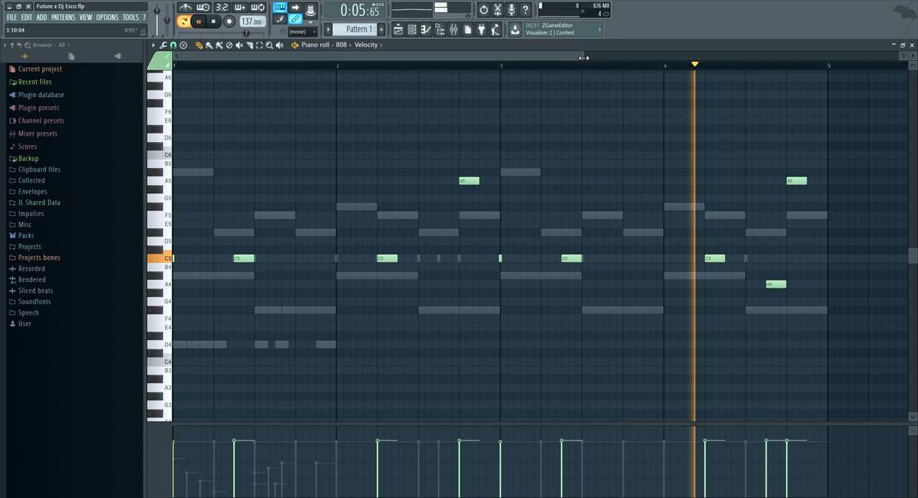
scroll(578, 56, "down", 3)
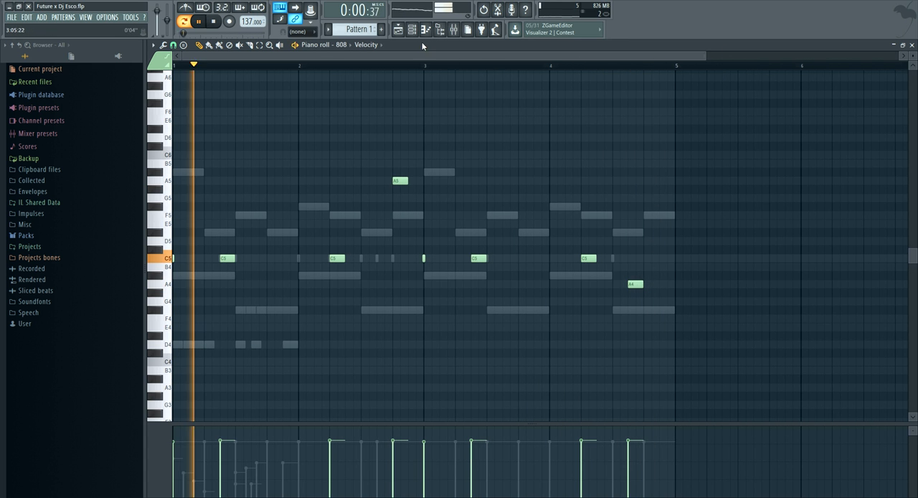
Unmute the Bo1DaHiHat channel, stop playback, and cut all of its notes from the pattern
key("F6")
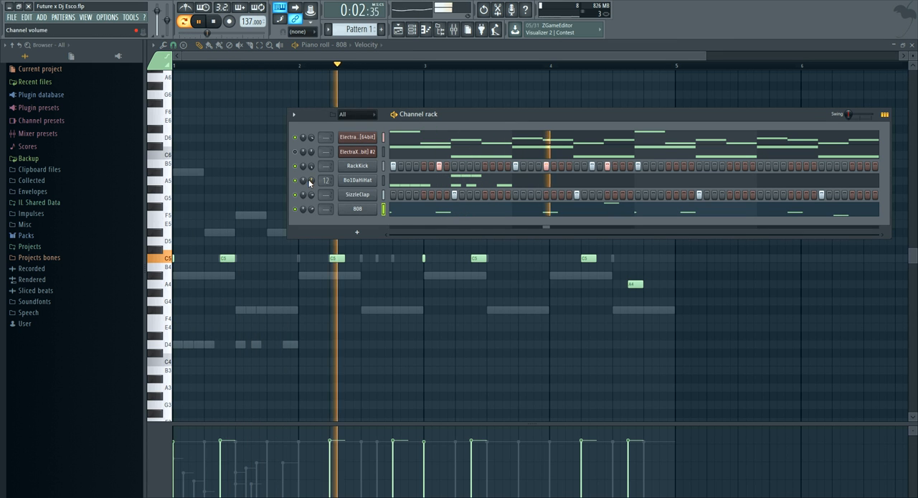
key("space")
right_click(346, 183)
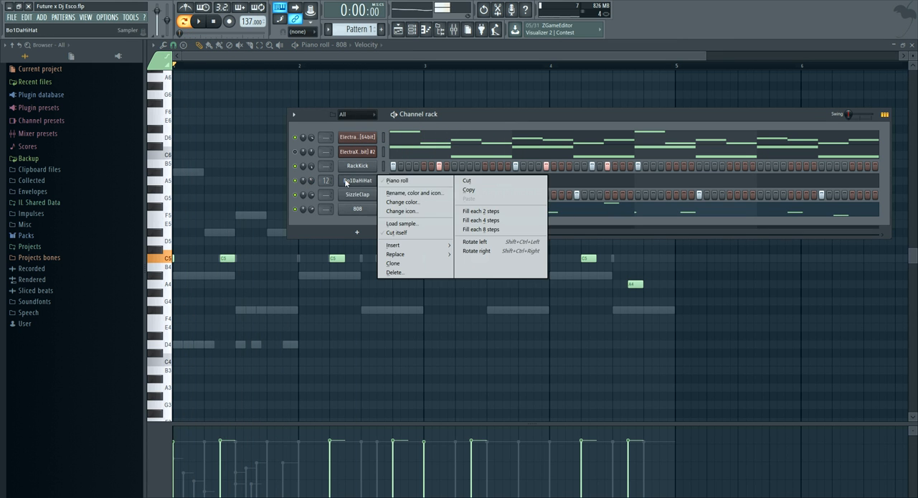
left_click(477, 184)
Place a two-step E4 note at the start of bar 1 in the Bo1DaHiHat channel's piano roll
right_click(358, 180)
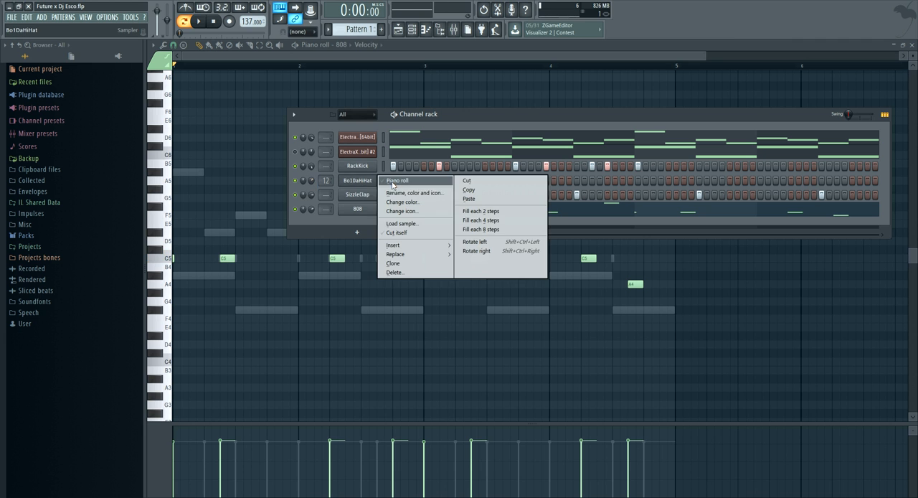
left_click(367, 184)
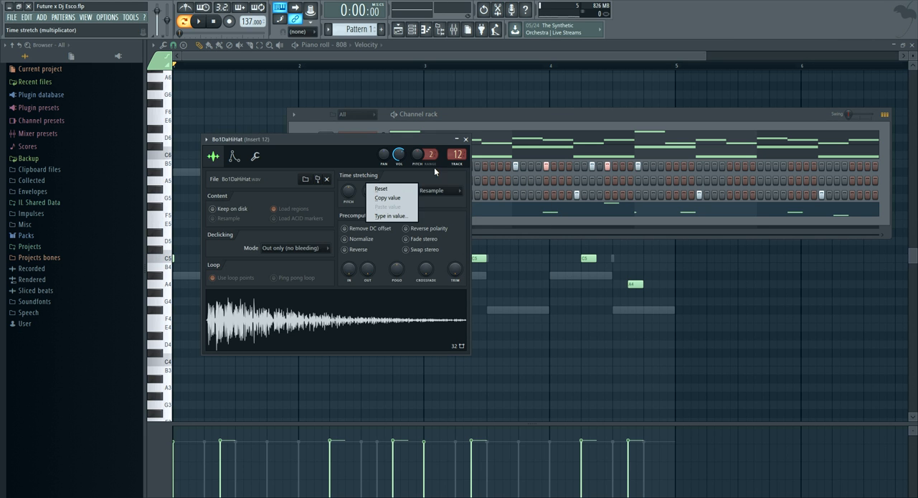
left_click(466, 140)
right_click(357, 185)
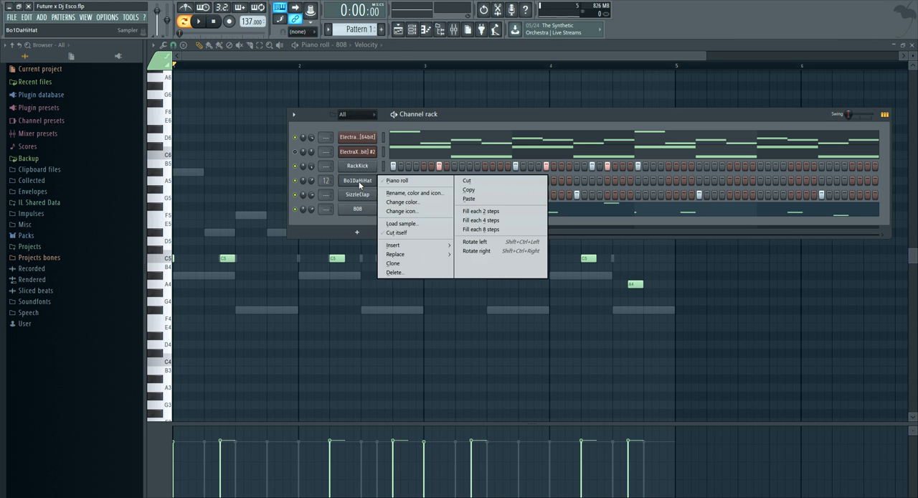
left_click(391, 180)
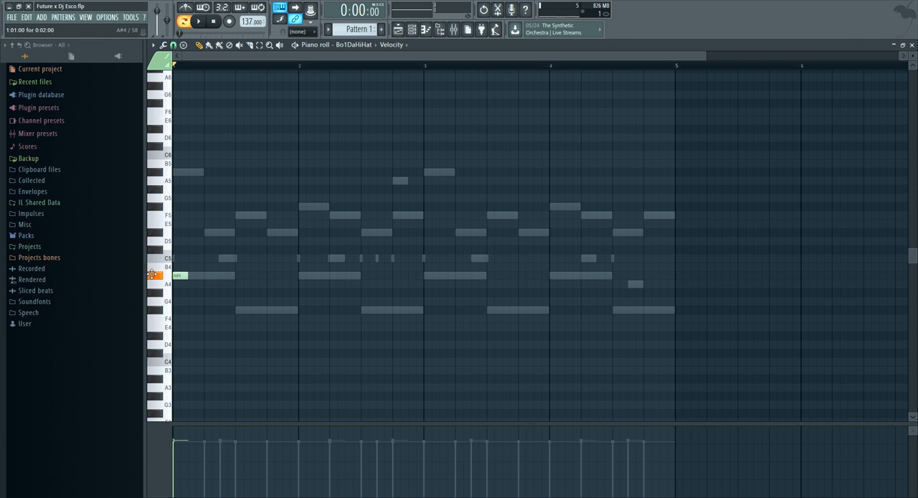
key("space")
scroll(180, 64, "up", 5)
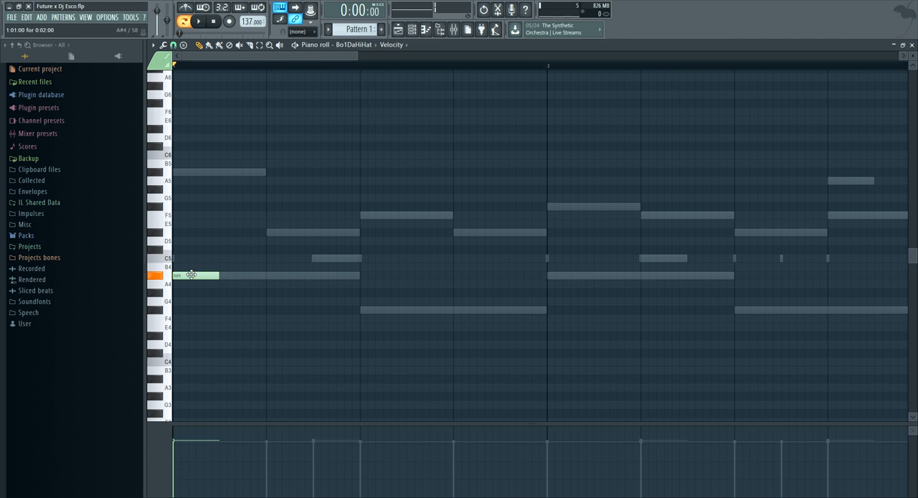
left_click_drag(198, 278, 194, 320)
key("space")
Add two-step hi-hat notes: D#4 on beat 3 of bar 1, E4 on beat 1 of bar 2 and D4 on beat 3 of bar 2
mouse_move(387, 333)
left_mouse_down()
mouse_move(397, 319)
mouse_move(404, 336)
mouse_move(422, 338)
mouse_move(400, 337)
left_mouse_up()
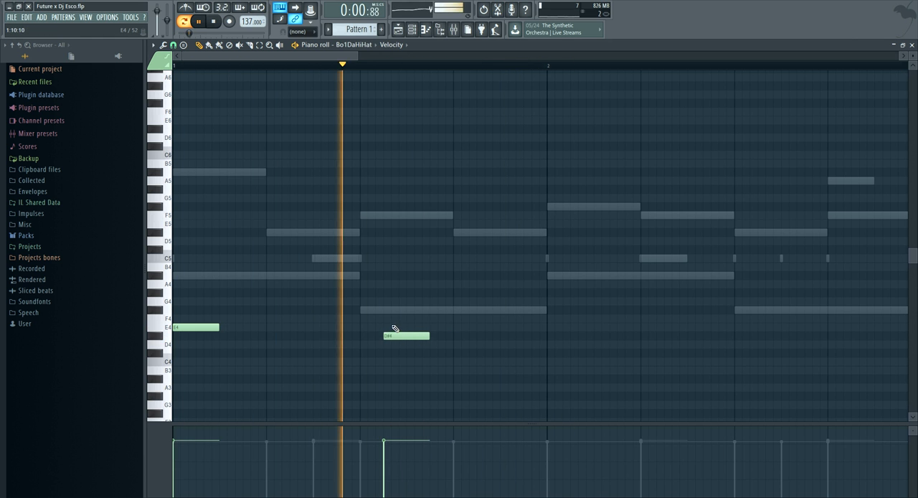
key("space")
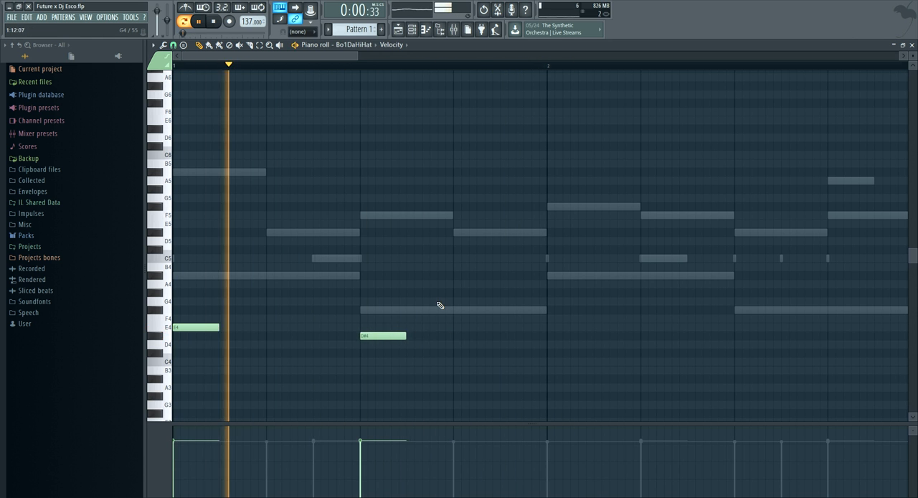
key("space")
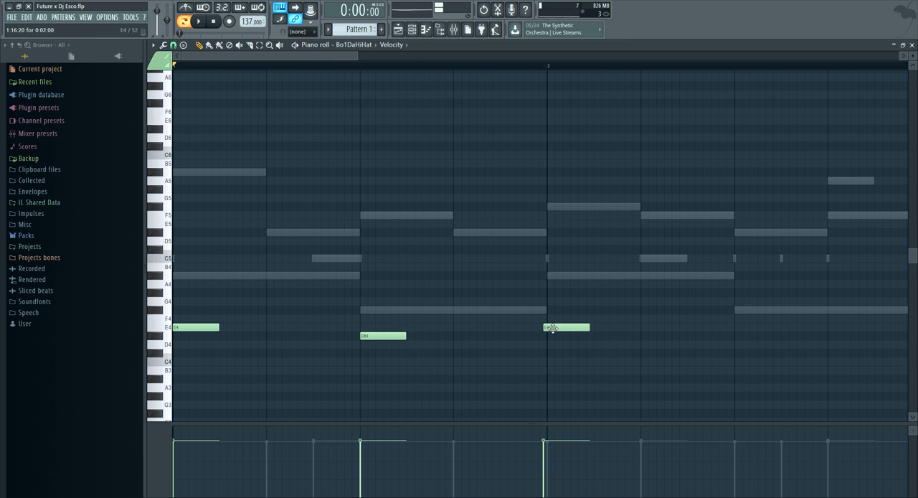
key("space")
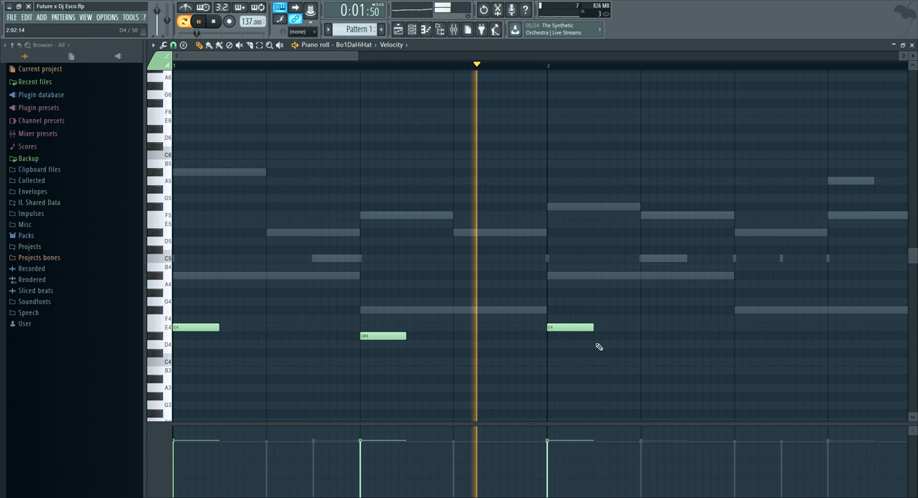
left_click(739, 346)
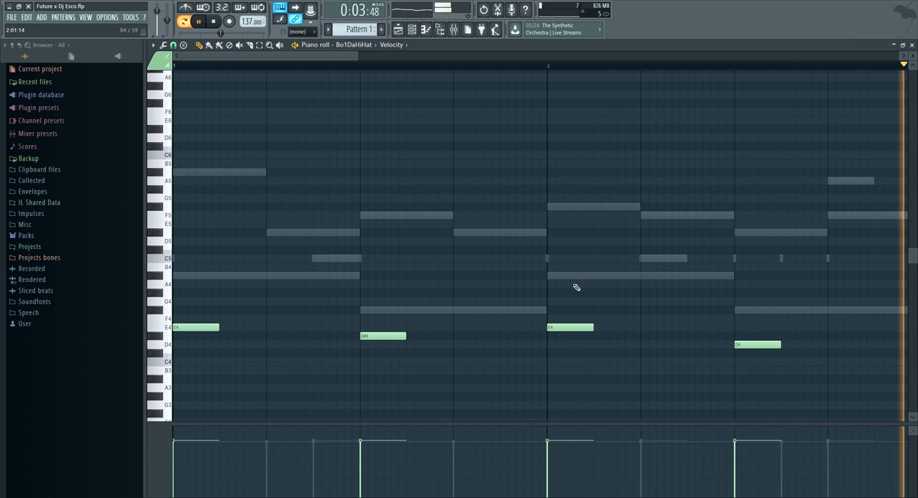
Lower bar 1's D#4 hi-hat to D4, and continue the pattern with E4 on beat 1 and D4 on beat 3 of bars 3 and 4
key("space")
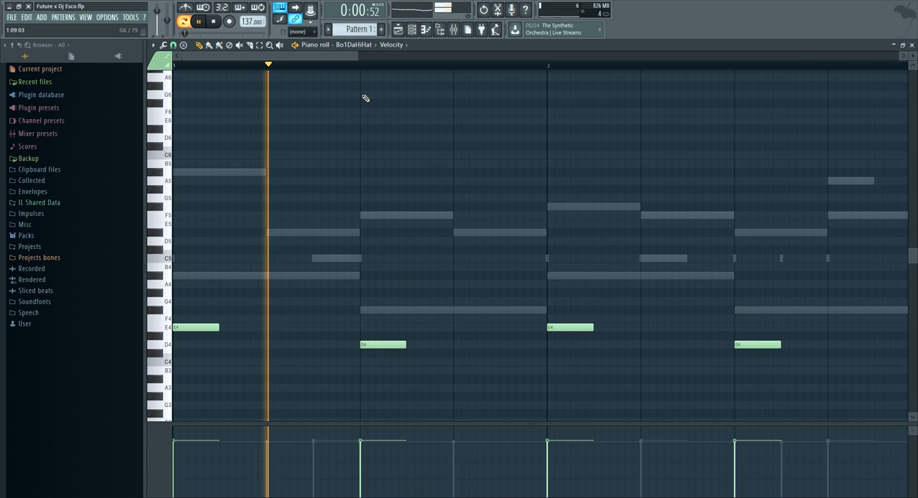
scroll(375, 123, "down", 3)
scroll(359, 71, "down", 3)
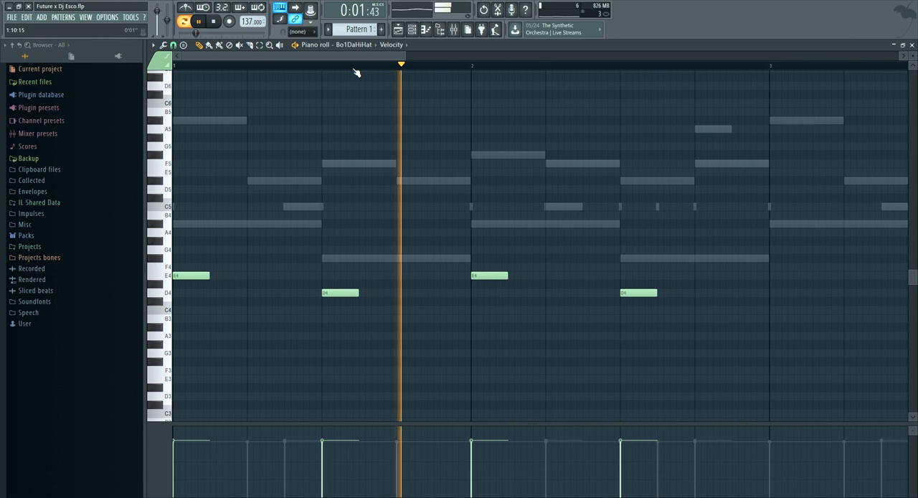
left_click(540, 277)
left_click(627, 293)
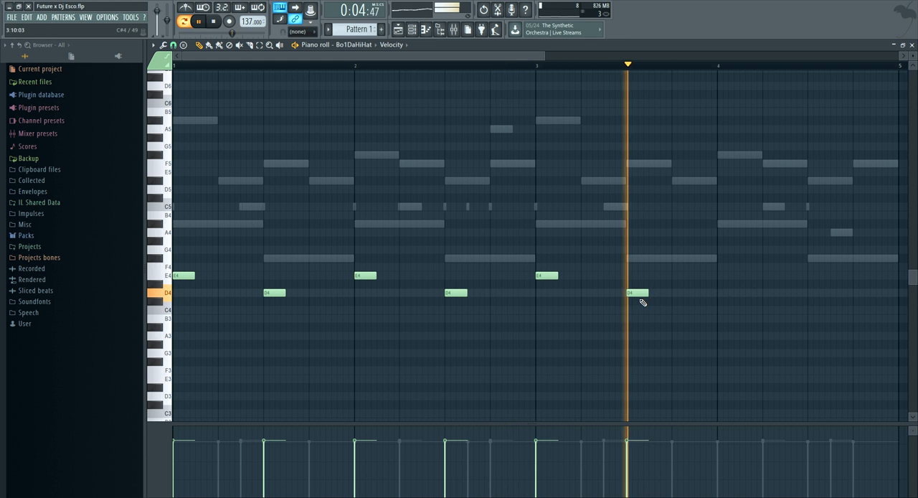
left_click(727, 285)
left_click_drag(729, 284, 725, 275)
left_click(817, 294)
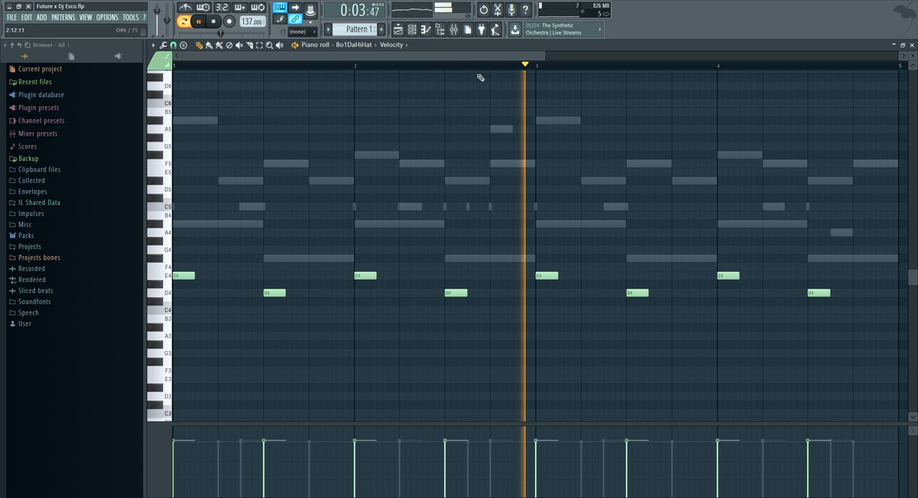
Audition the hi-hat pattern, stop playback, and fill bar 2 with three equal-length A3 hi-hat notes
scroll(199, 72, "up", 3)
scroll(195, 70, "up", 3)
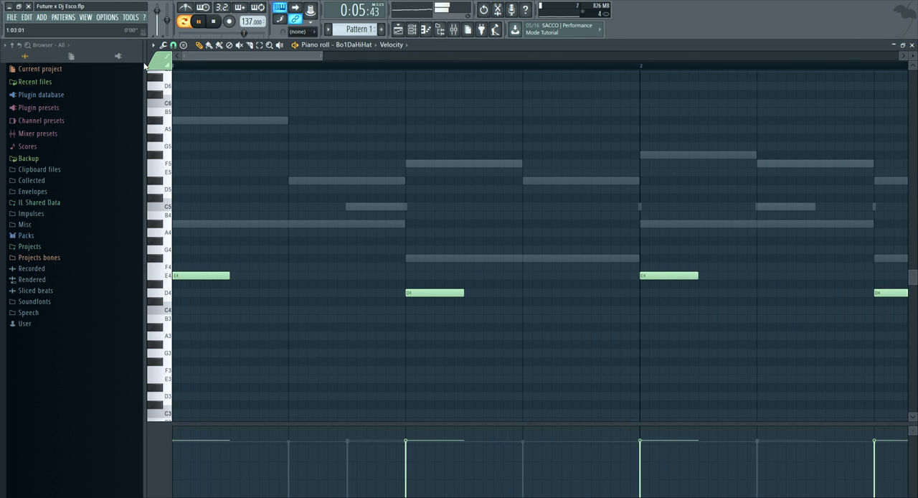
left_click_drag(321, 55, 819, 56)
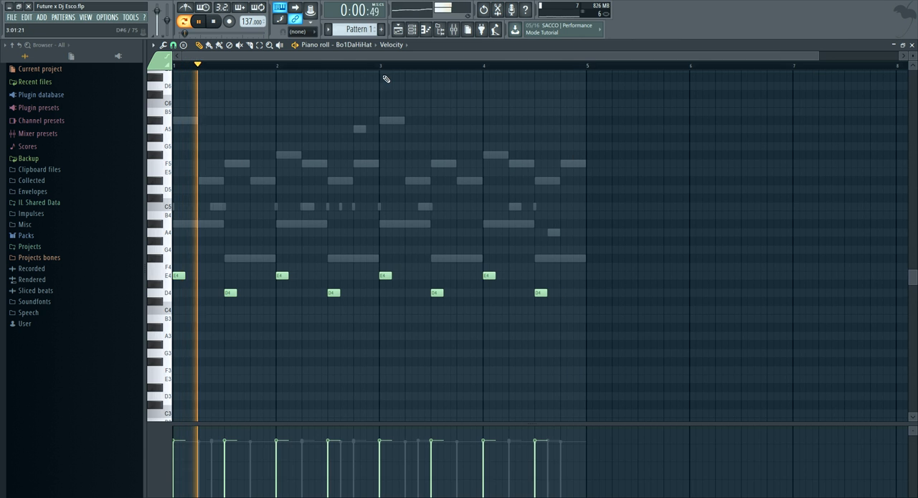
scroll(212, 70, "up", 3)
key("space")
scroll(219, 70, "up", 2)
key("space")
scroll(224, 108, "up", 1)
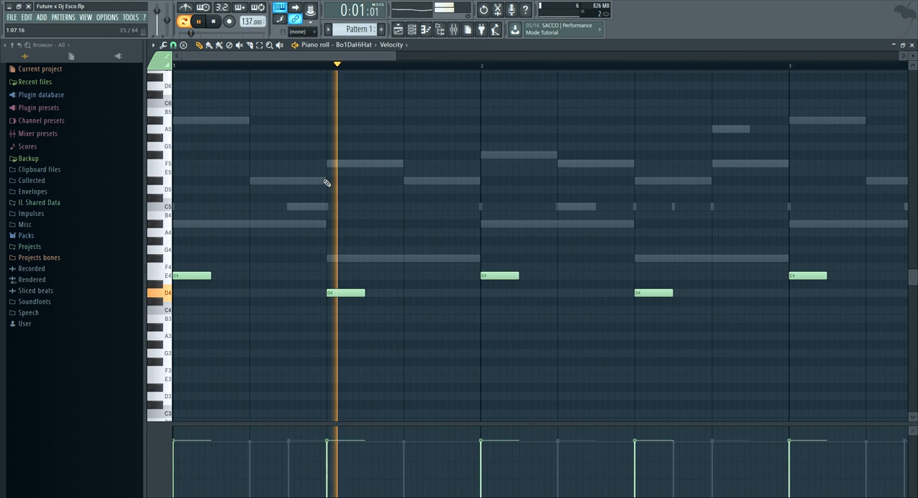
key("space")
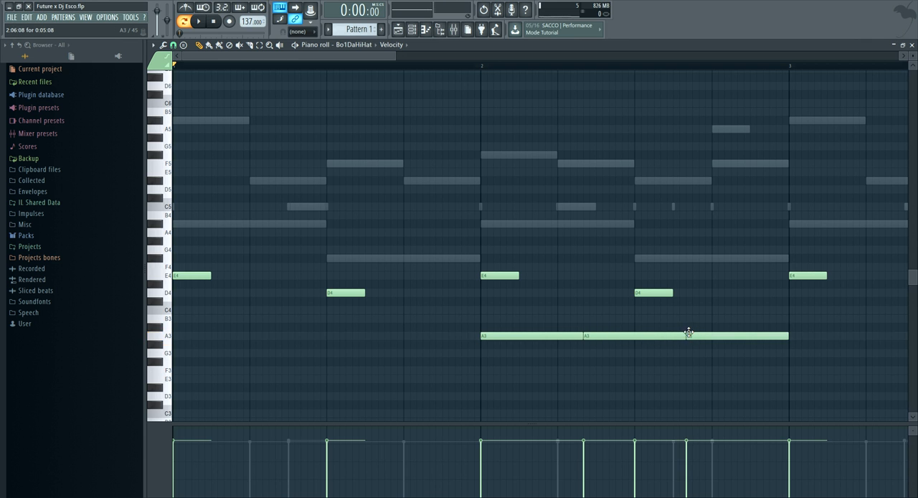
Select bar 2's three A3 hi-hat notes and try a falling, then a rising, velocity ramp on them during playback
left_click_drag(478, 319, 773, 374)
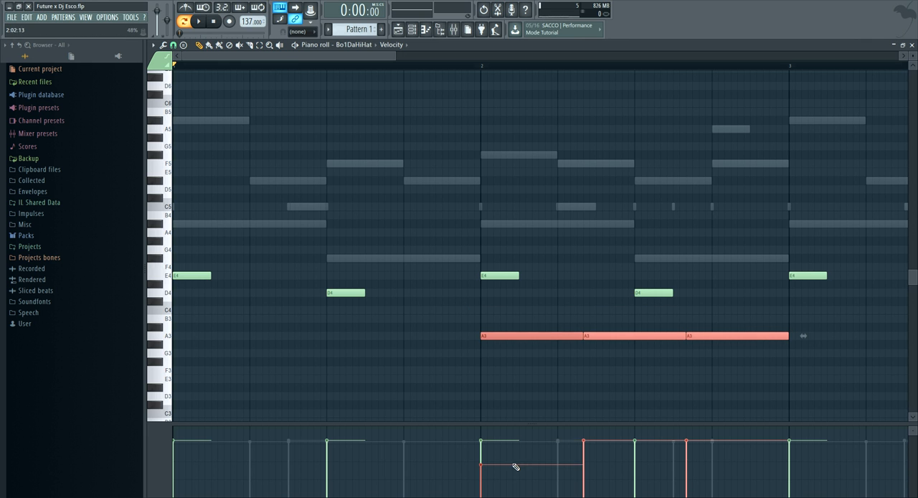
key("space")
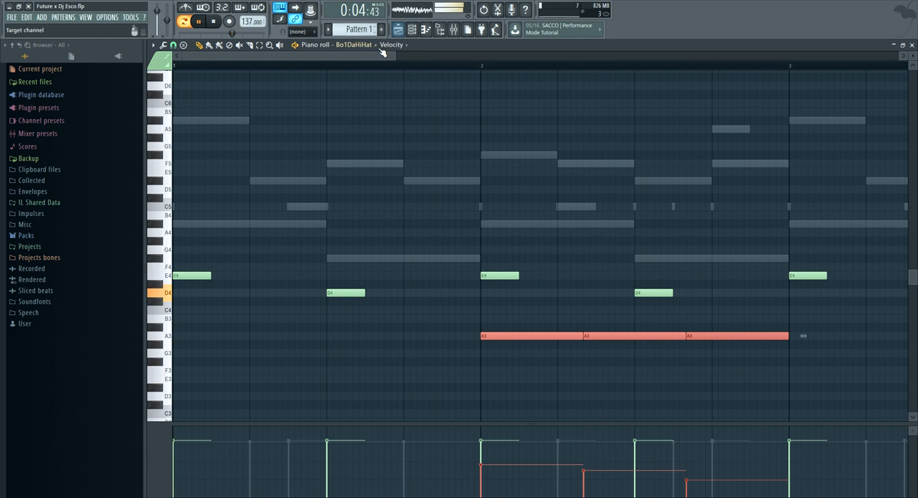
left_click_drag(394, 56, 685, 56)
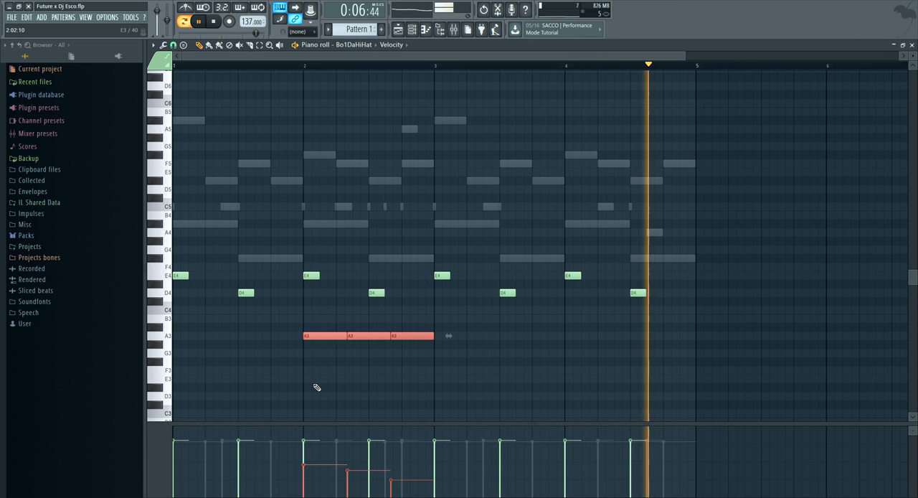
left_click_drag(304, 481, 393, 471)
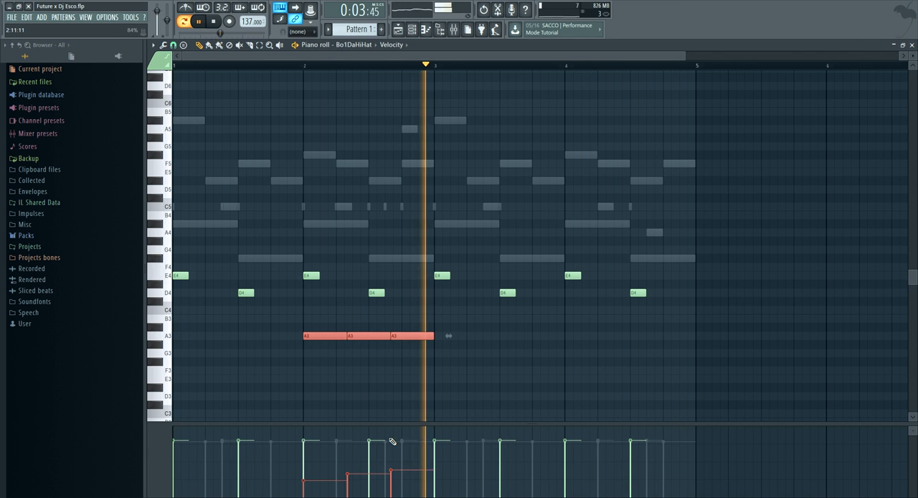
Rework bar 2's A3 hi-hats into three consecutive three-step notes starting on beat 2, and lower the first note's velocity
scroll(320, 68, "up", 3)
left_click(346, 274)
right_click(348, 276)
right_click(351, 336)
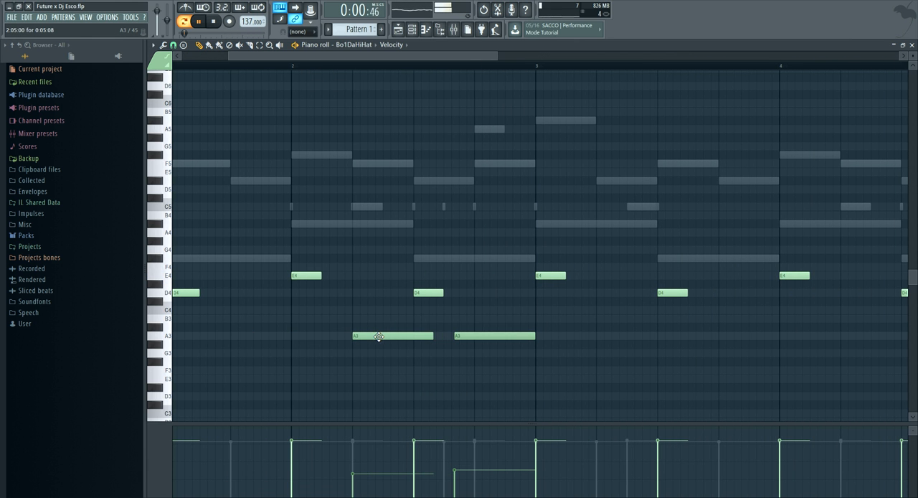
left_click_drag(434, 337, 399, 337)
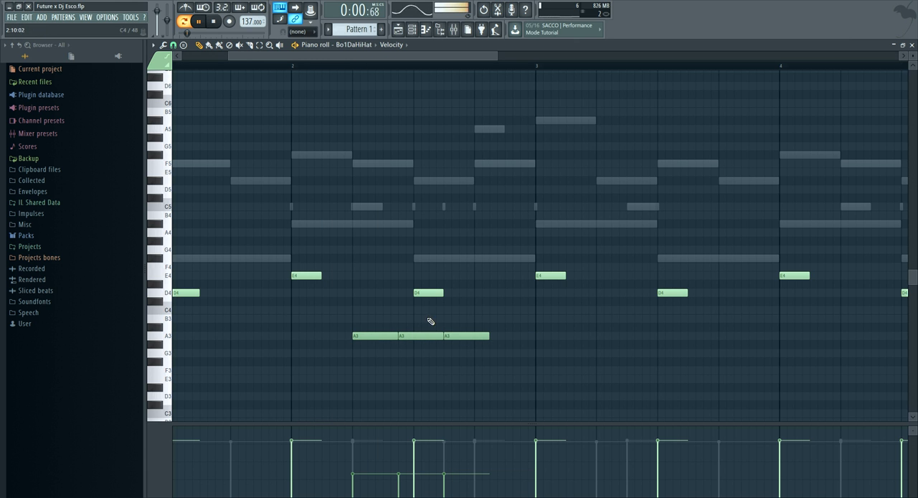
left_click(364, 478)
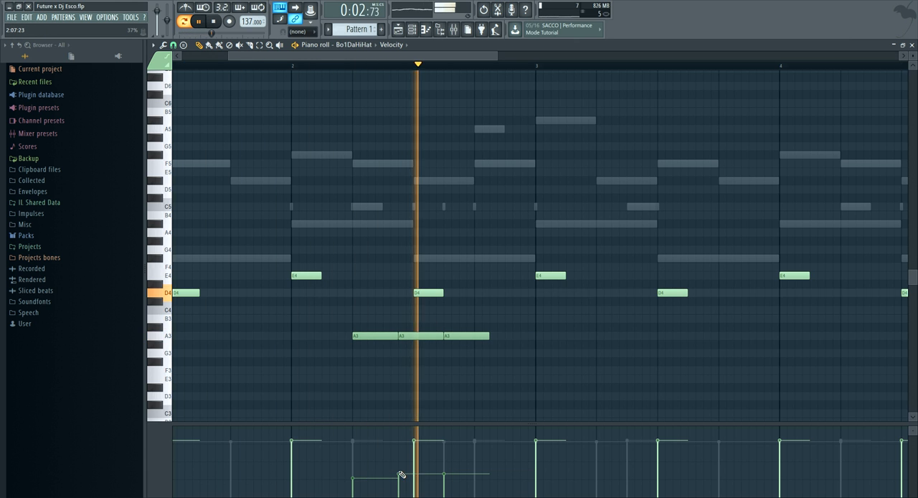
Add a fourth three-step A3 note up to the end of bar 2, and taper the four-note run's velocities downward
left_click_drag(488, 335, 475, 337)
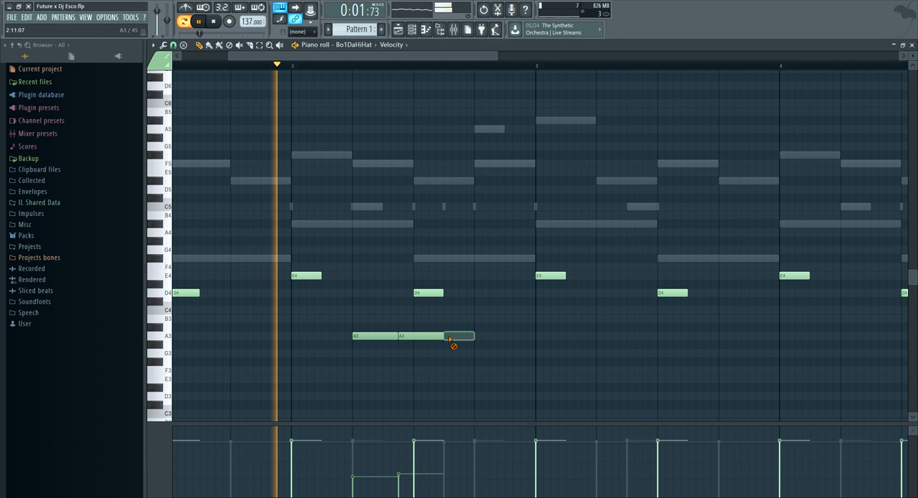
key("ctrl+z")
left_click(506, 336)
left_click_drag(506, 335, 504, 335)
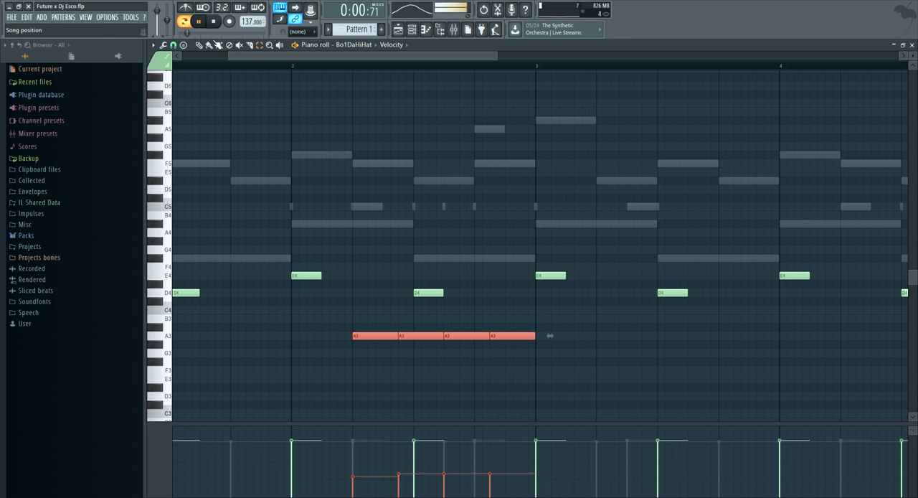
left_click_drag(352, 467, 481, 488)
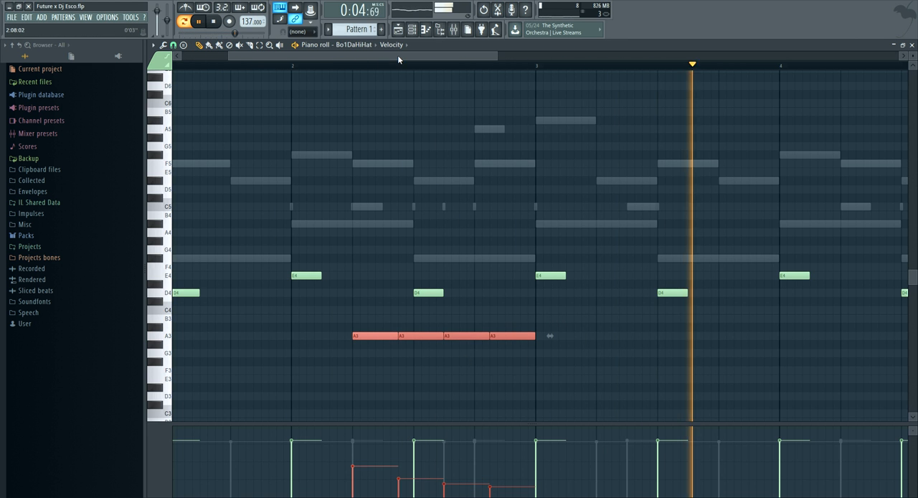
Select all the E4 and D4 hi-hat notes across the four bars and lower their velocities slightly
scroll(406, 70, "down", 1)
scroll(405, 70, "down", 3)
left_click(260, 44)
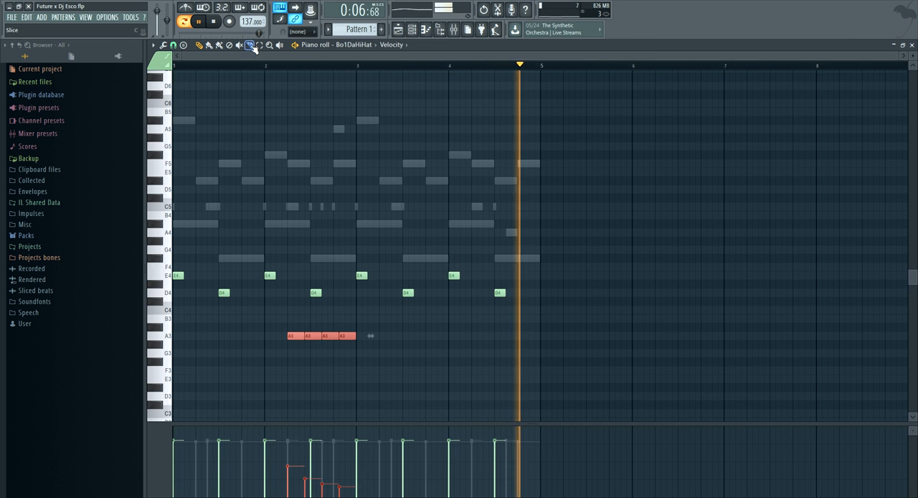
mouse_move(541, 238)
left_mouse_down()
mouse_move(308, 296)
mouse_move(167, 301)
left_mouse_up()
left_click(200, 46)
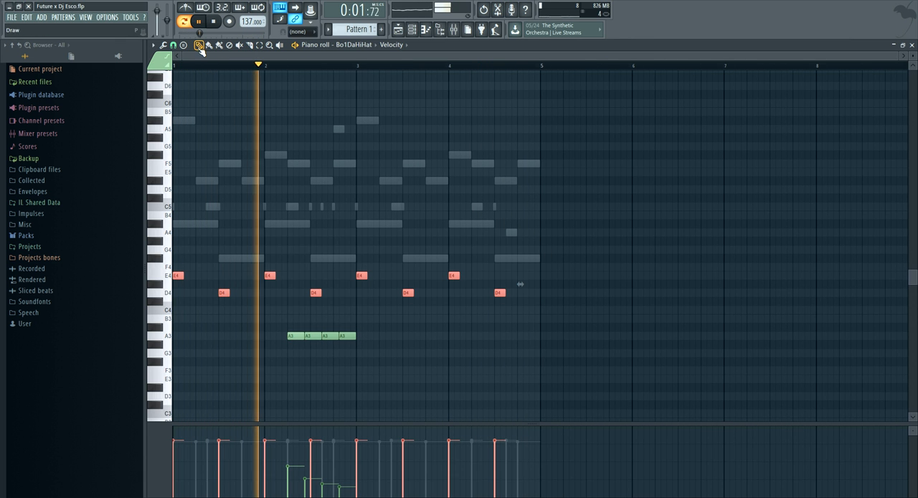
mouse_move(230, 450)
left_mouse_down()
mouse_move(181, 461)
mouse_move(490, 460)
left_mouse_up()
Unmute the second ElectraX channel, and briefly mute and unmute the first one while the pattern plays
left_click(412, 29)
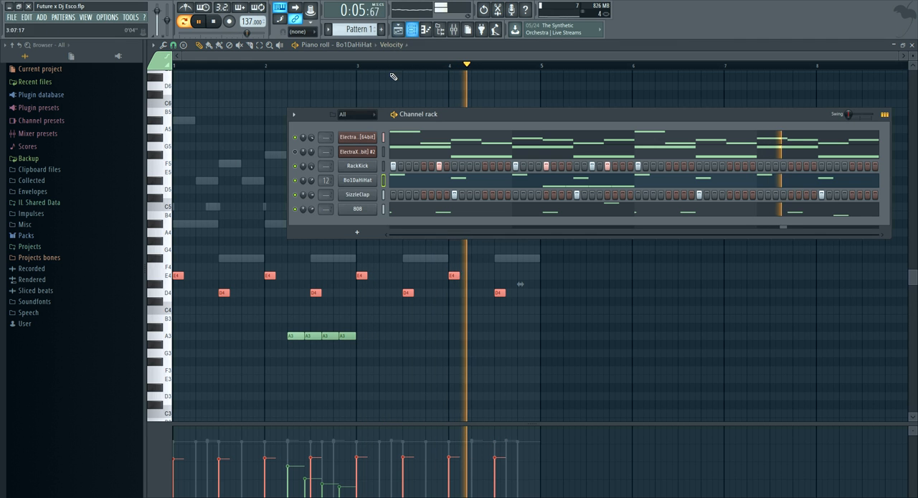
left_click(294, 151)
key("space")
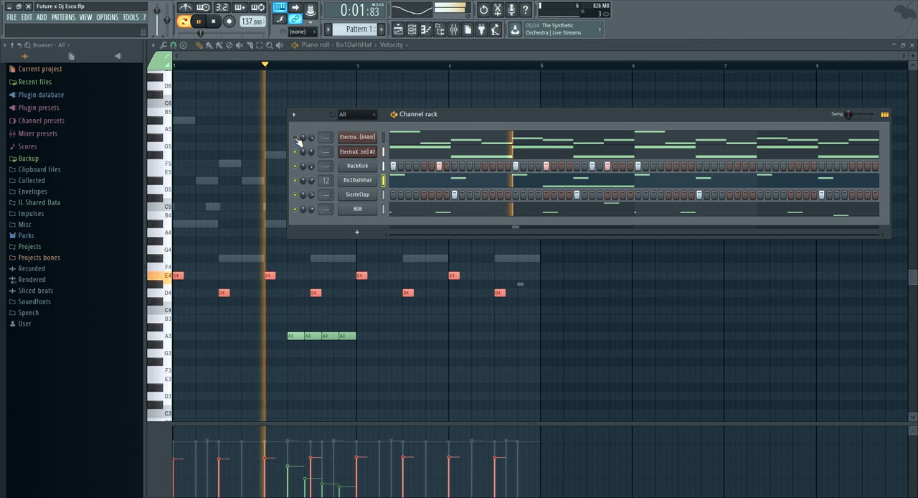
left_click(295, 137)
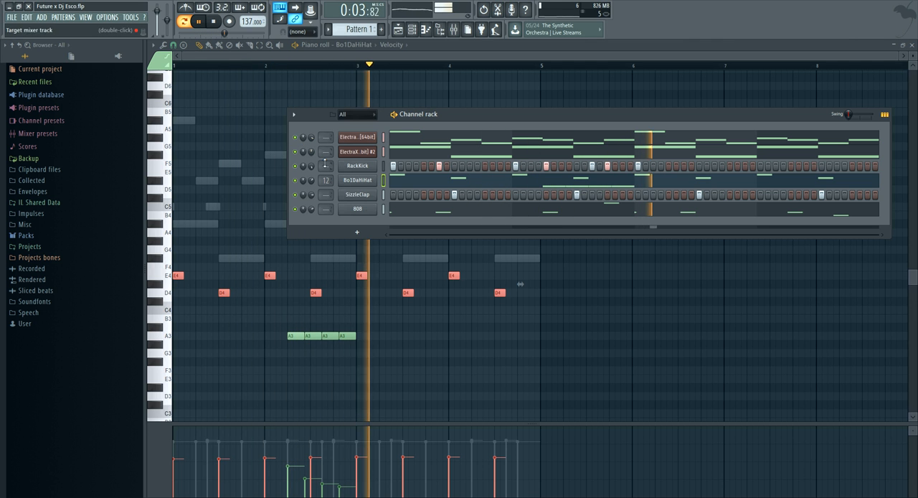
left_click_drag(312, 152, 311, 167)
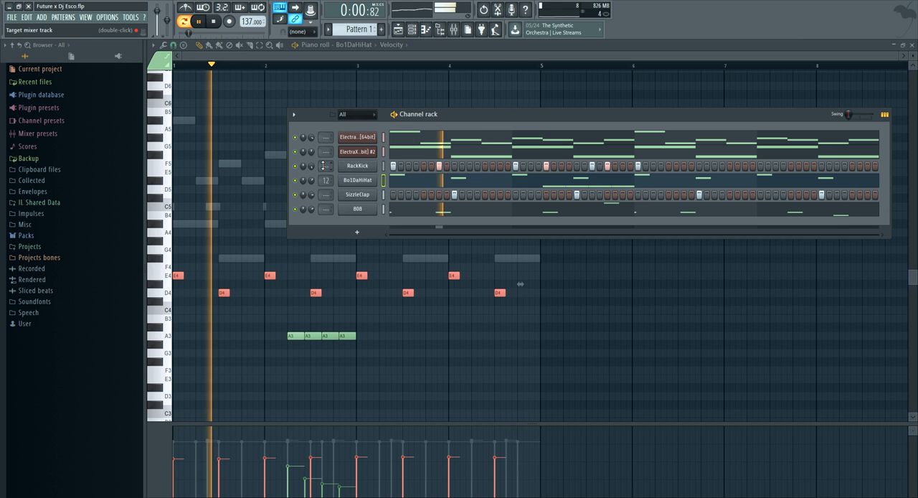
Delete the two-step C5 from bar 1 of the 808 channel, and replace bar 2's A5 with a three-step C5 on beat 4
left_click(437, 210)
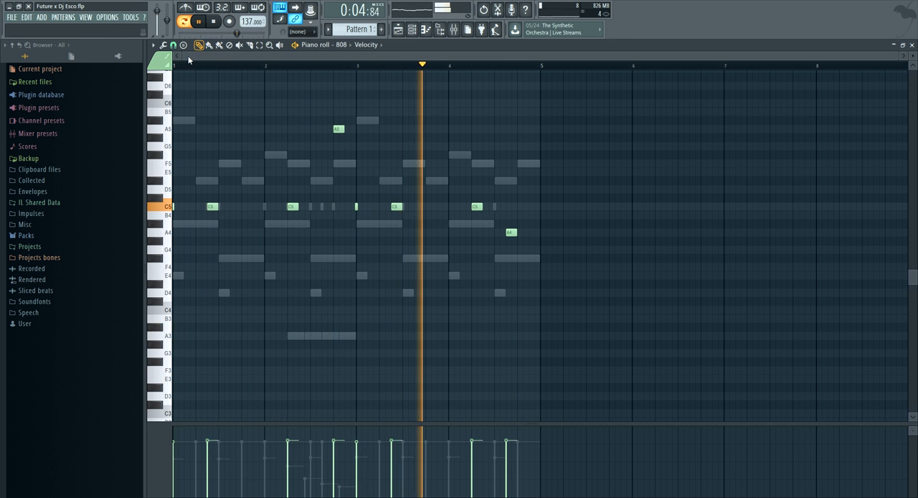
scroll(190, 73, "up", 5)
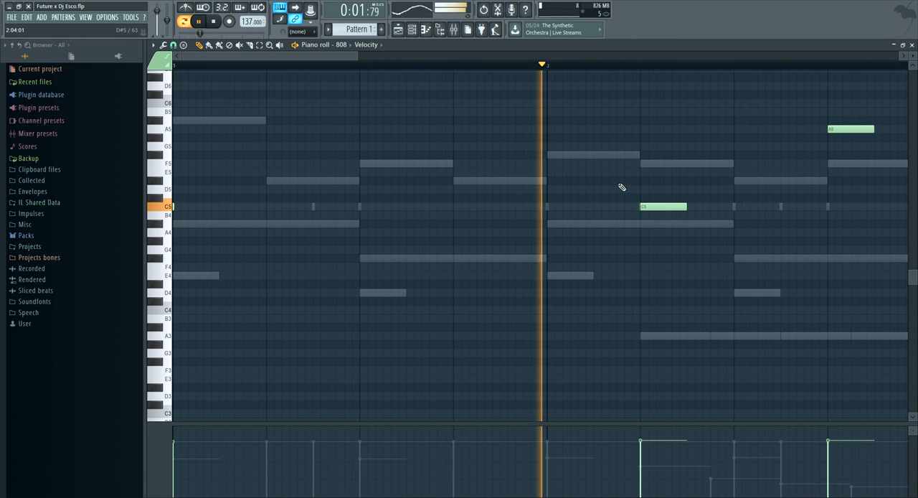
scroll(635, 208, "down", 2)
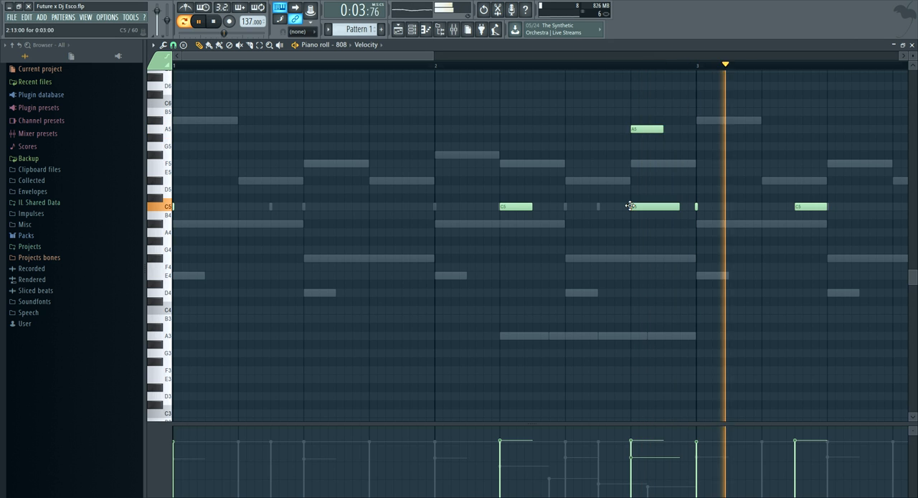
key("space")
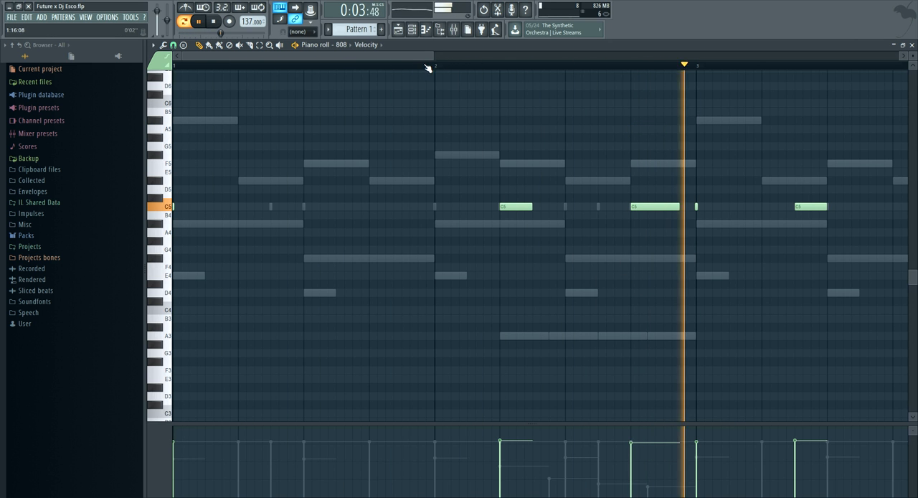
left_click_drag(433, 55, 739, 56)
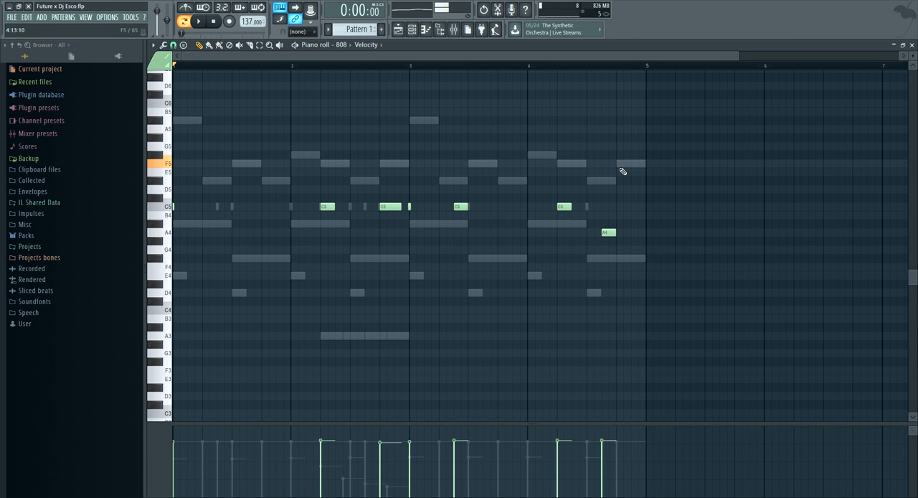
scroll(639, 143, "up", 3)
key("space")
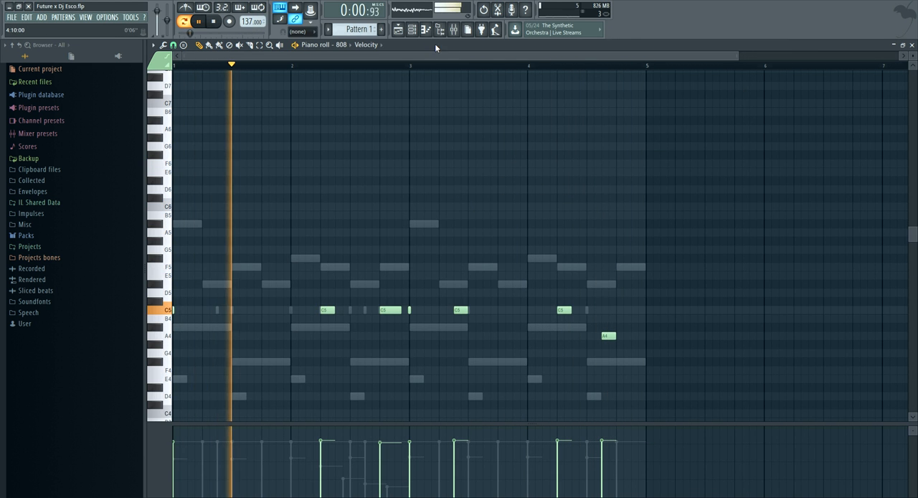
Mute the first ElectraX channel, and add RackKick hits on step 7 of bar 3 and steps 5, 11, 13 and 15 of bar 4
left_click(414, 31)
left_click(295, 137)
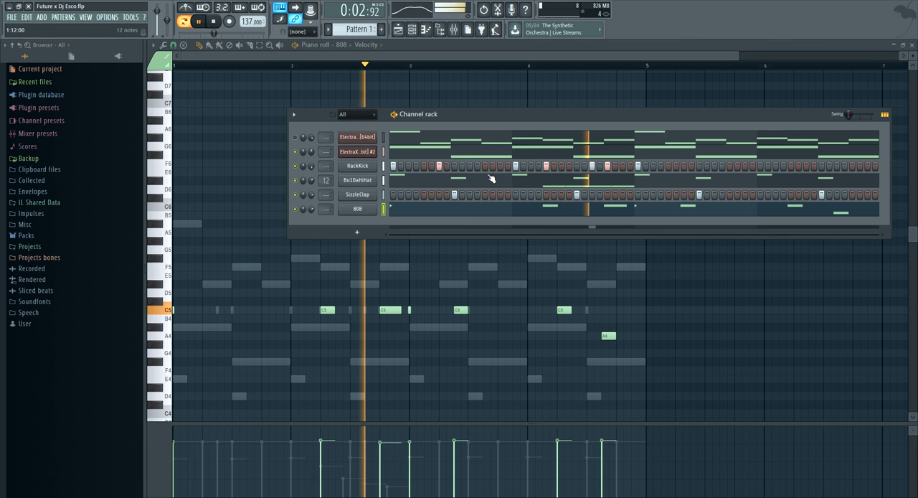
left_click(684, 166)
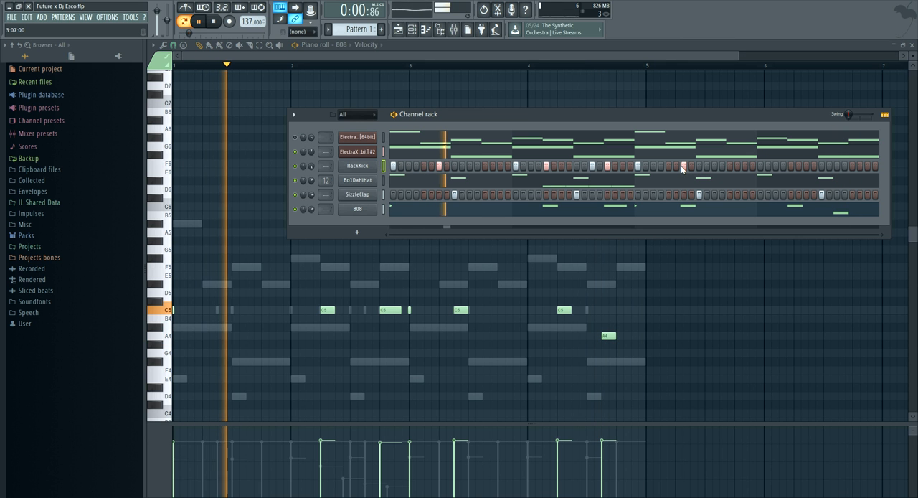
left_click(791, 166)
left_click(776, 166)
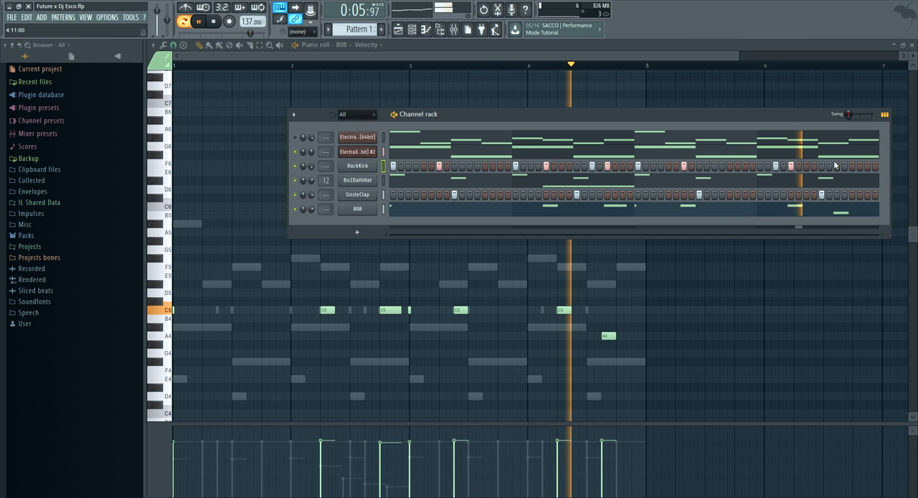
left_click(836, 166)
left_click(852, 166)
left_click(868, 167)
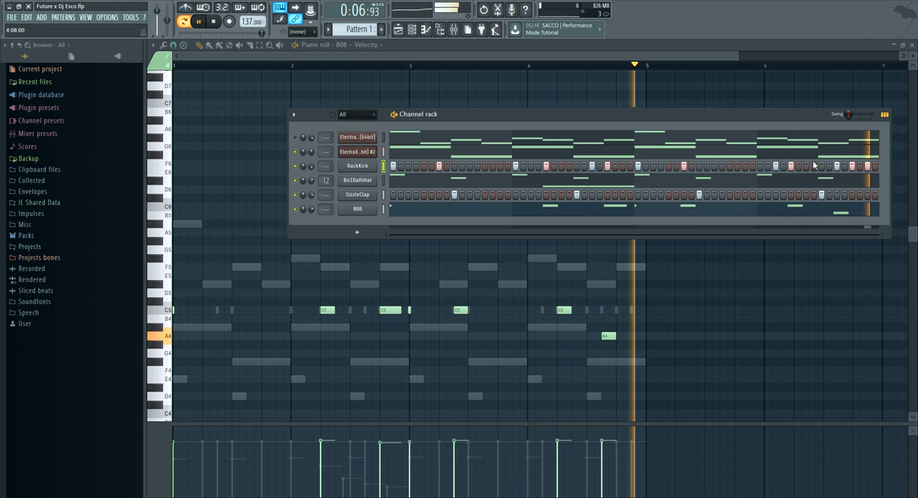
left_click_drag(464, 117, 426, 109)
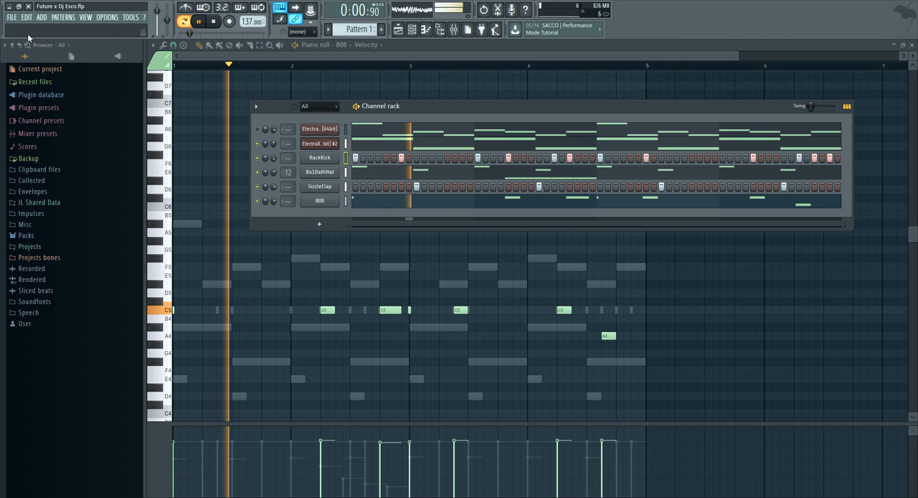
Save the project, and clone the second ElectraX channel
left_click(12, 18)
left_click(23, 60)
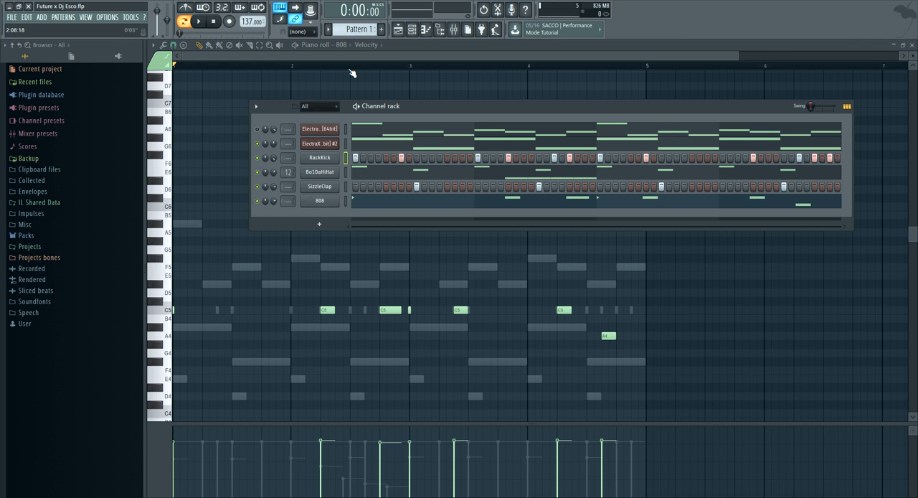
right_click(319, 157)
right_click(322, 147)
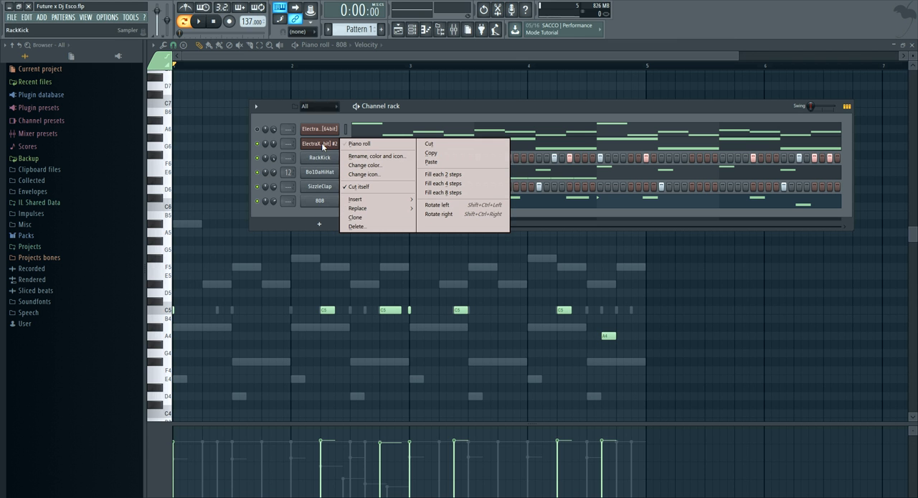
left_click(356, 217)
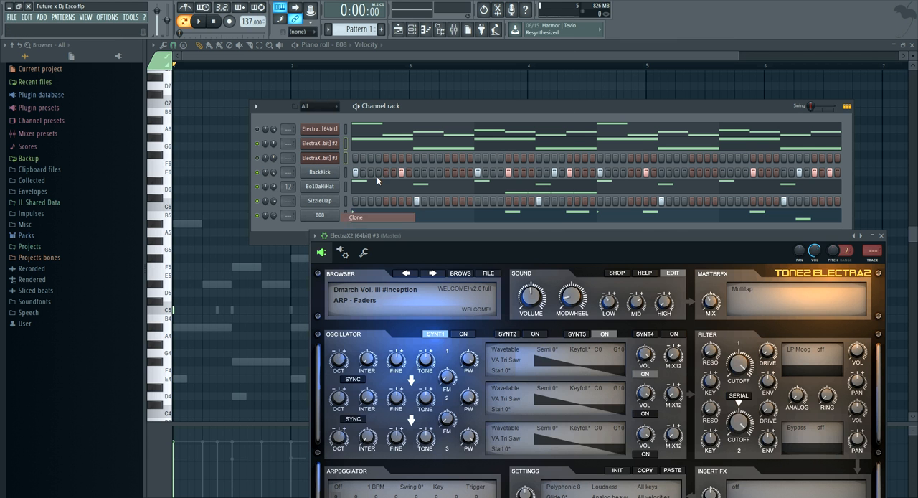
Mute the second ElectraX channel, and look through the Dmarch Vol. III #Inception patches of the cloned third ElectraX
left_click(323, 157)
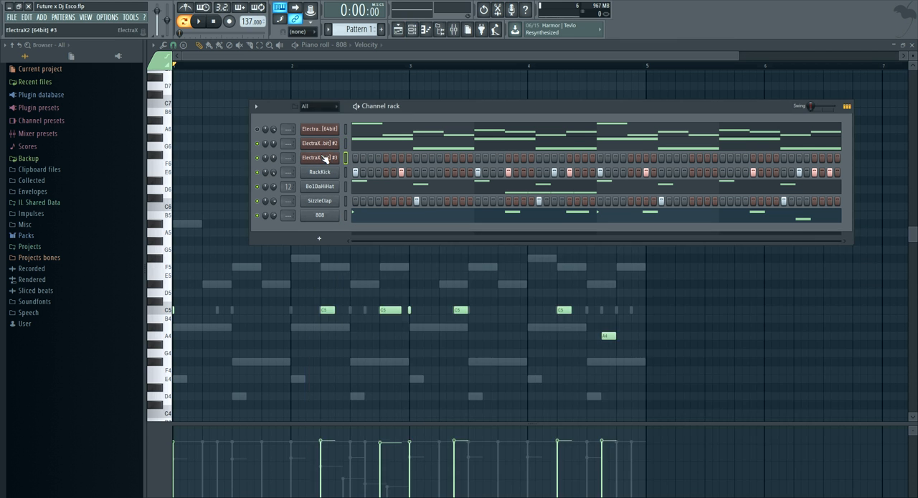
left_click_drag(473, 107, 439, 95)
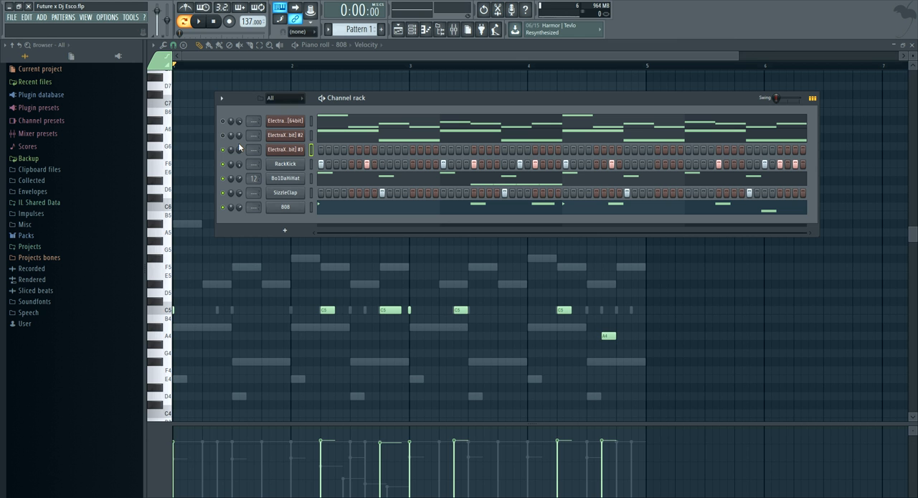
left_click(292, 150)
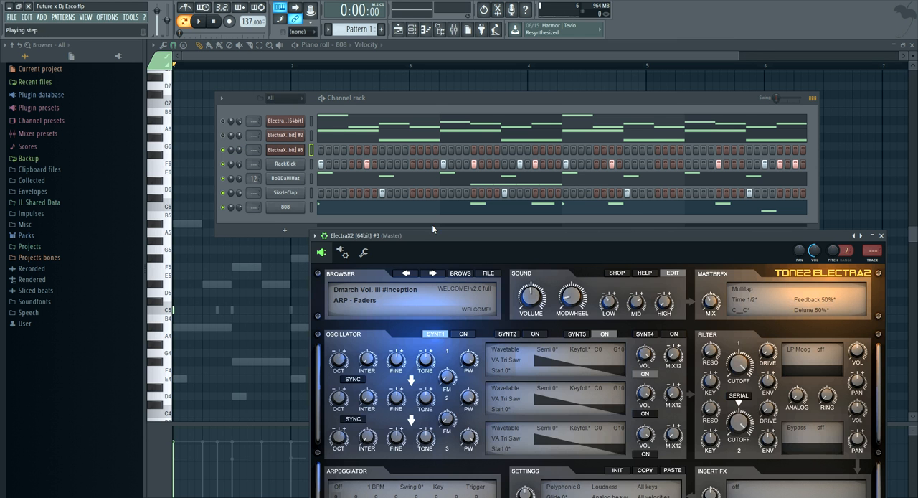
left_click(459, 273)
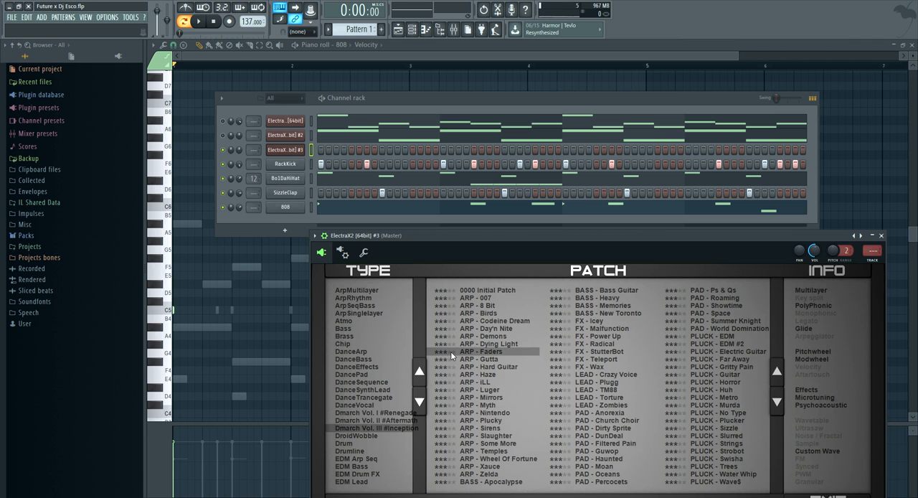
left_click(883, 235)
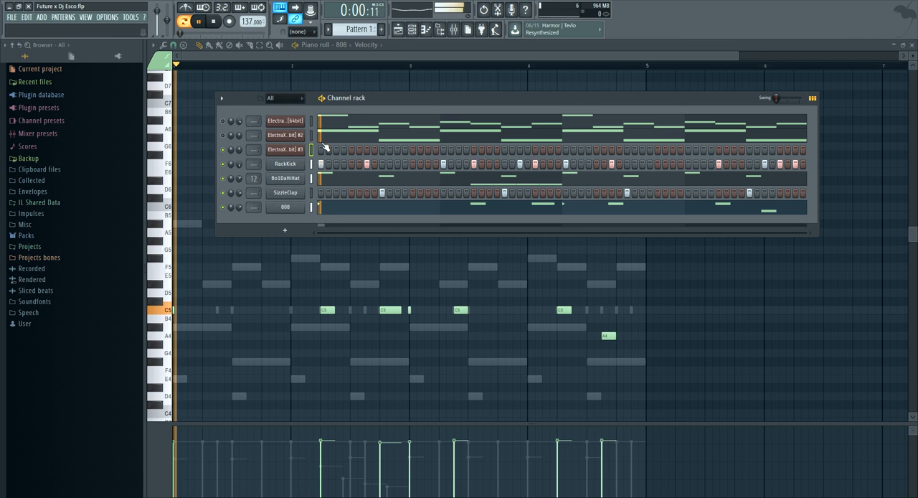
key("space")
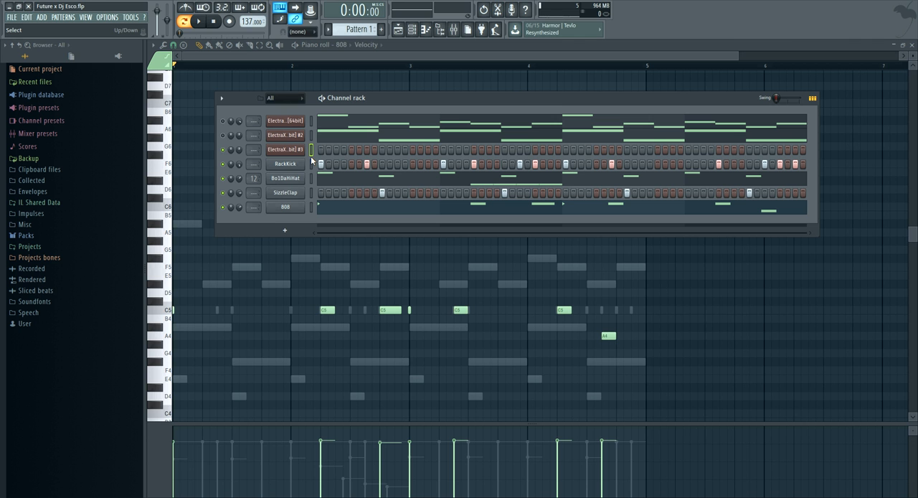
key("space")
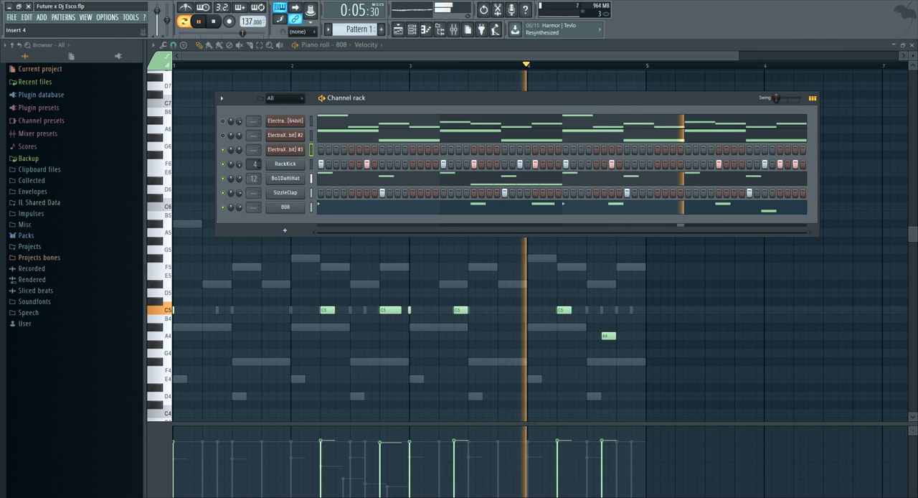
Route RackKick to mixer track 10, and load Parametric EQ 2 there with a steep cut of the high frequencies
left_click(254, 163)
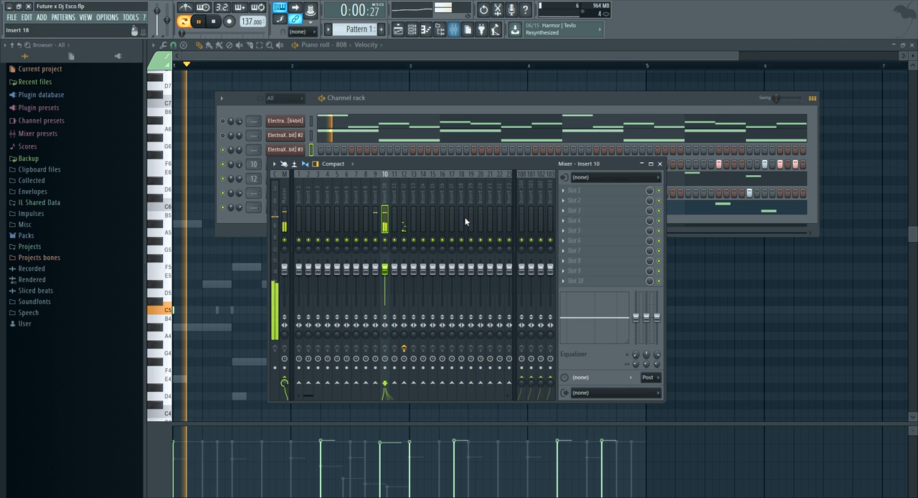
left_click(607, 194)
left_click(746, 478)
left_click_drag(507, 191, 508, 186)
left_click_drag(398, 241, 350, 241)
left_click(407, 131)
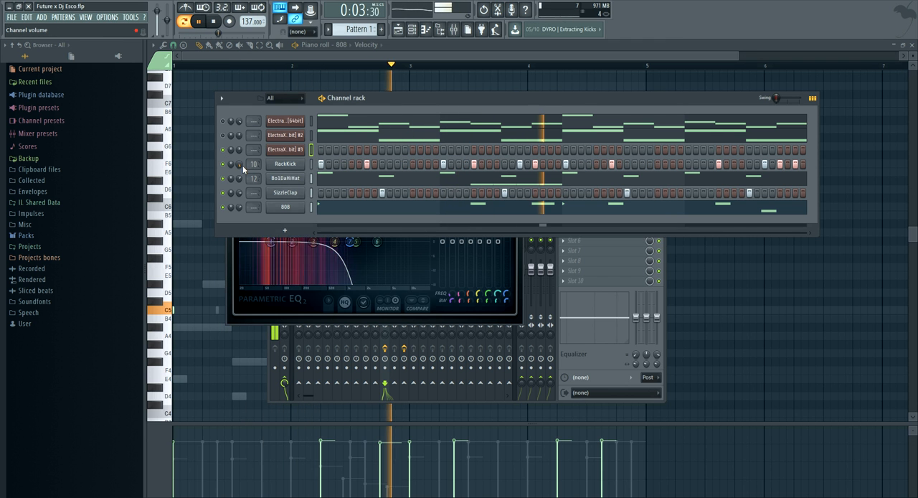
Add a fade-out to the RackKick sample in its channel settings, and check it with the pattern playing
right_click(300, 164)
left_click(325, 164)
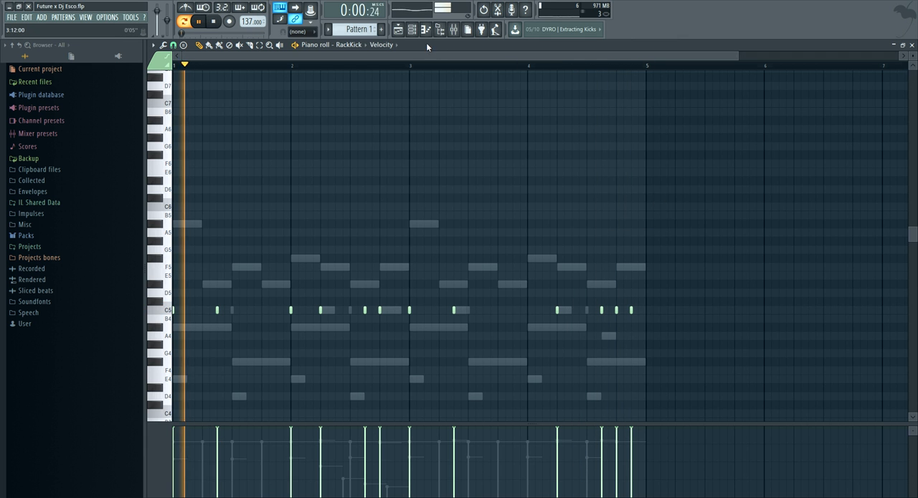
left_click(413, 30)
left_click(285, 167)
key("space")
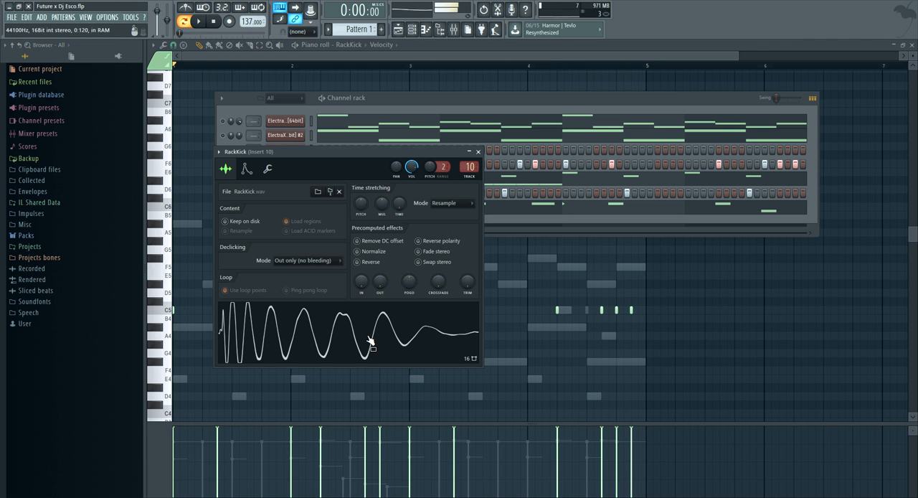
key("space")
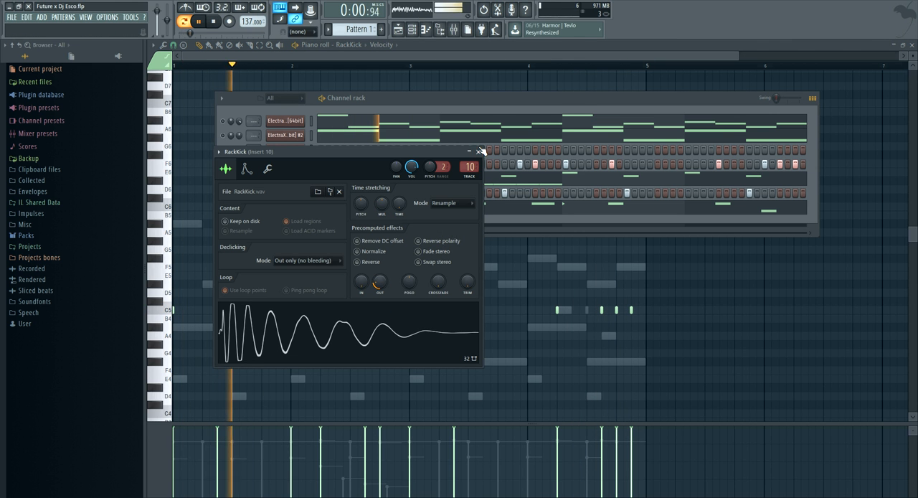
left_click(479, 151)
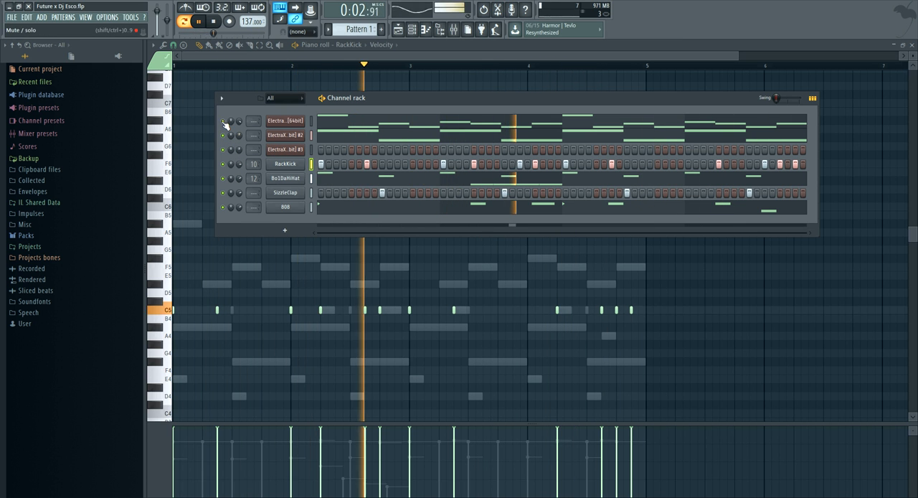
Mute the second ElectraX channel, and try the PLUCK - Horror patch on the third ElectraX channel
left_click(223, 134)
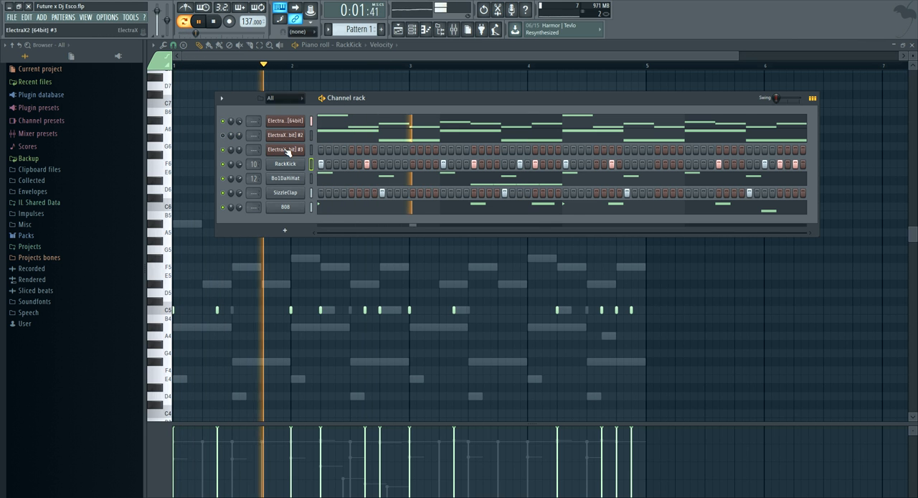
left_click(286, 149)
left_click(462, 260)
left_click_drag(446, 229, 385, 148)
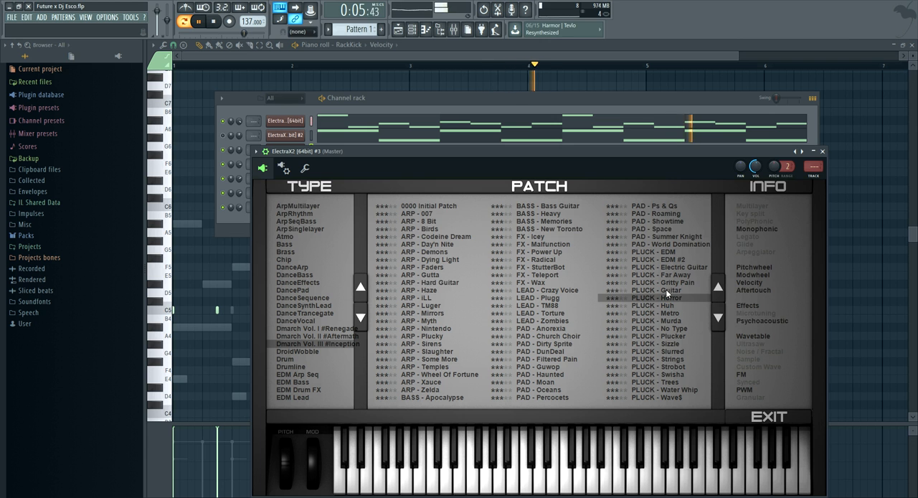
left_click(459, 111)
Try a melody of three-step A#5, F5 and D#5 notes in bar 1 of the third ElectraX channel
right_click(302, 152)
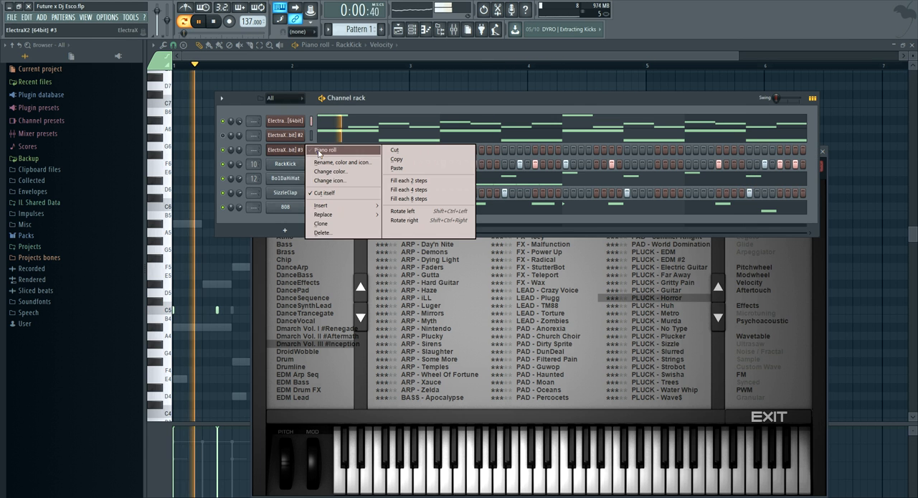
left_click(324, 150)
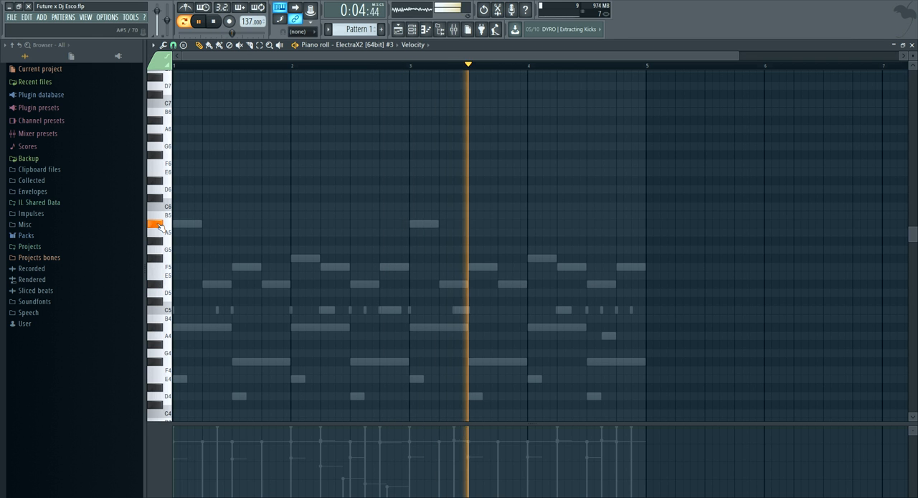
left_click(184, 224)
scroll(199, 65, "up", 3)
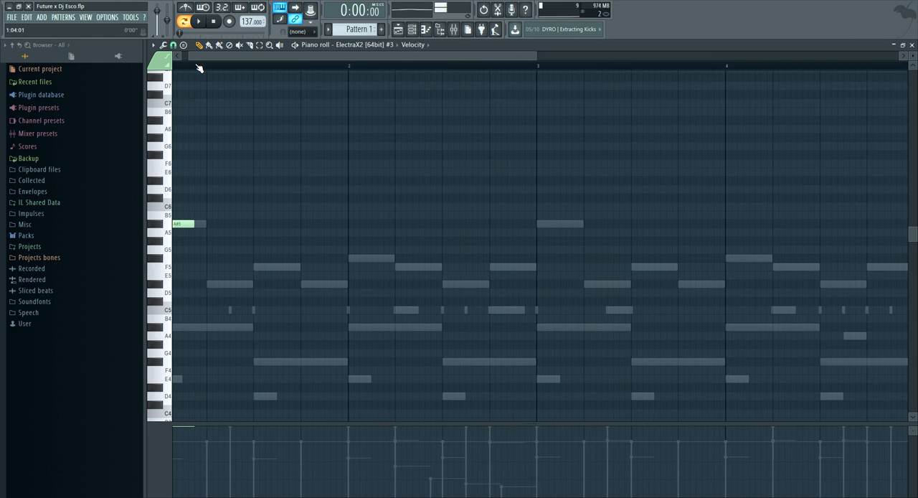
key("space")
key("space")
left_click(305, 267)
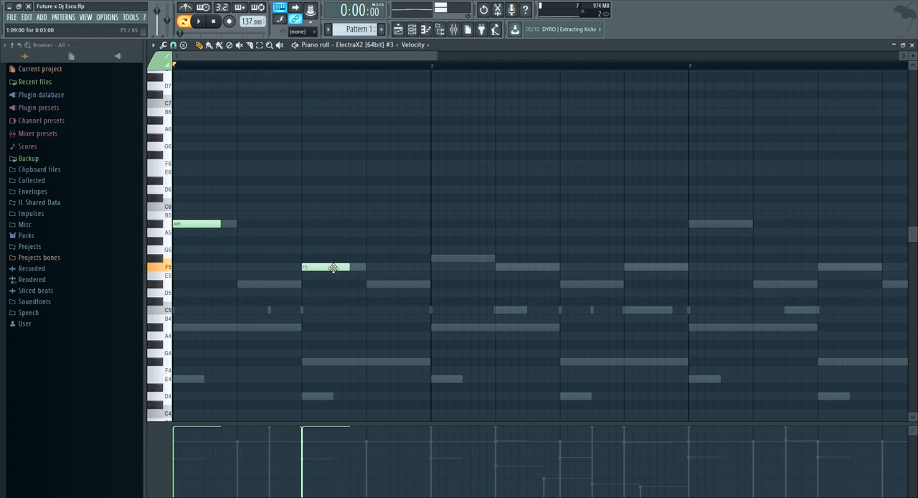
left_click(369, 284)
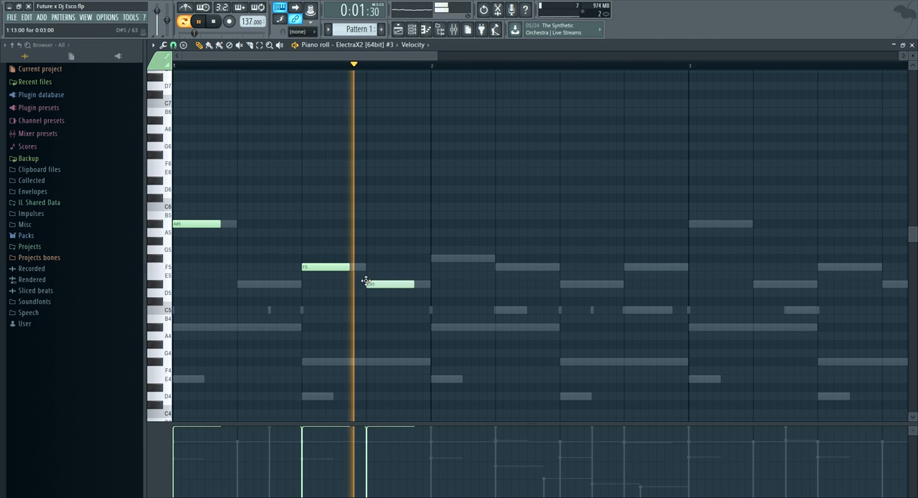
key("space")
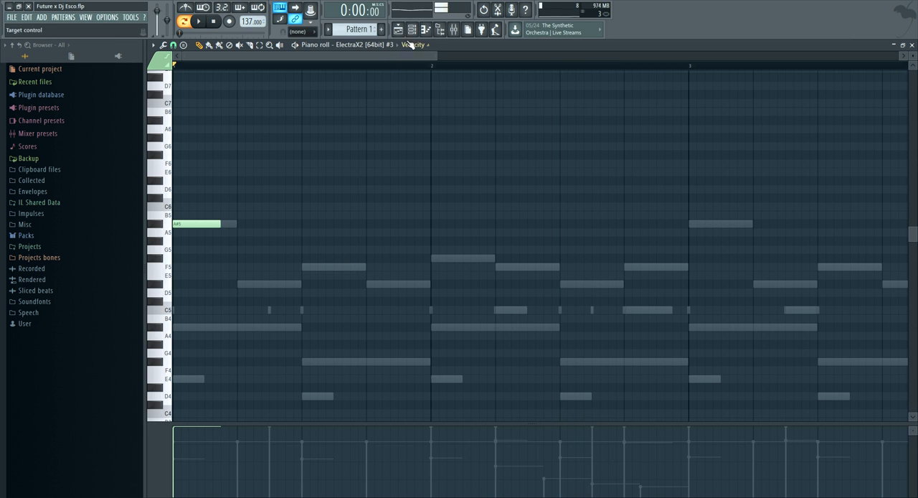
Unmute the first two ElectraX channels, mute the third, and load the PAD - Anorexia patch on the third
left_click(411, 30)
key("space")
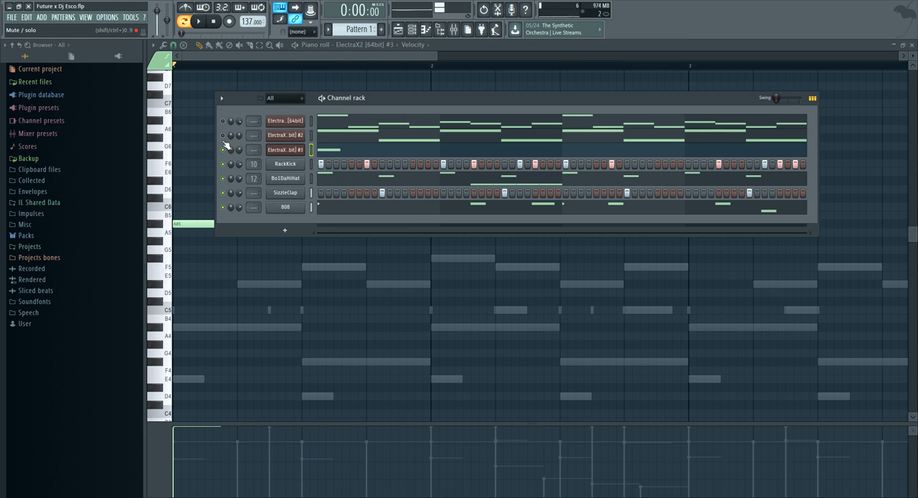
key("space")
left_click(285, 150)
left_click(394, 189)
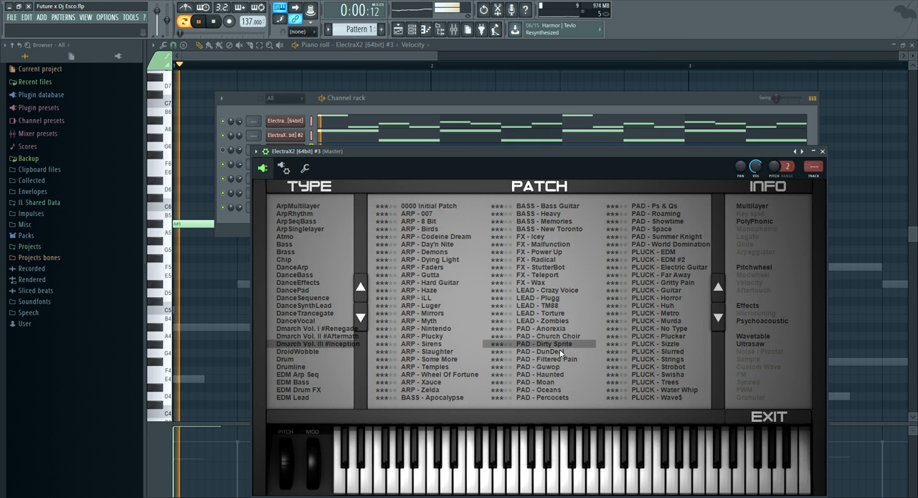
left_click(543, 328)
Cut the notes from the third ElectraX channel, and unmute that channel
left_click(448, 119)
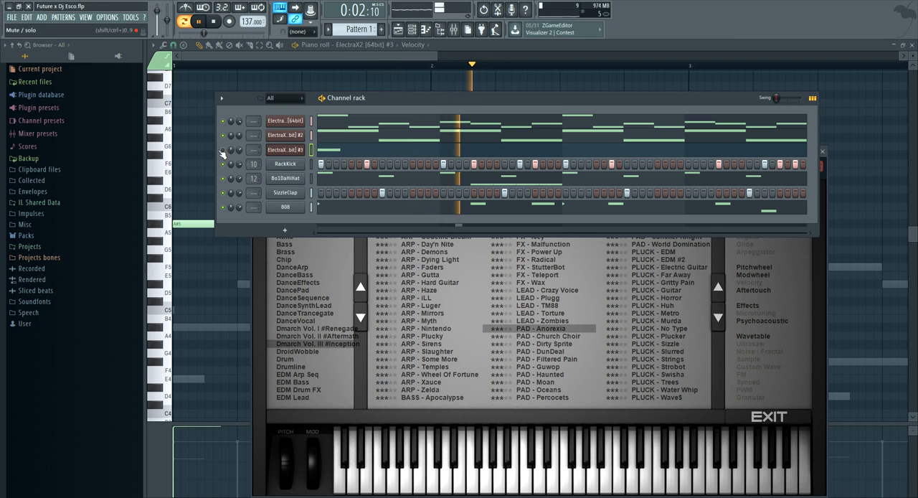
right_click(304, 147)
left_click(392, 150)
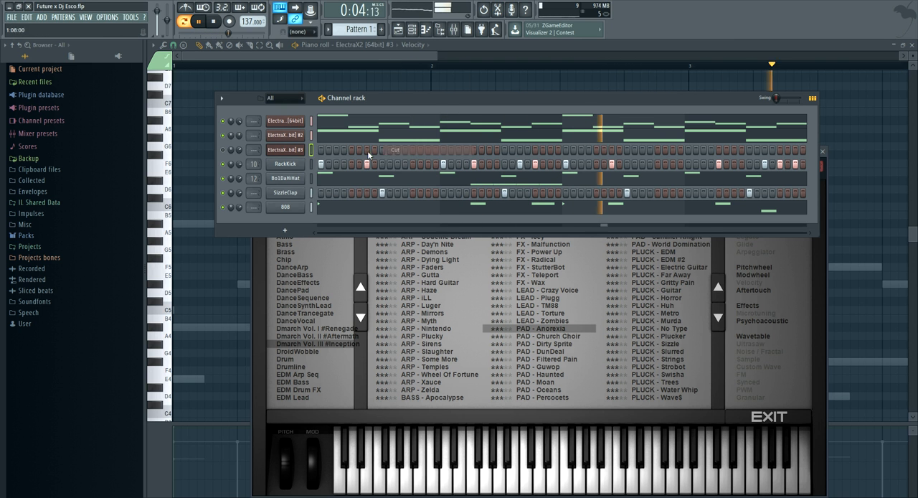
left_click(223, 150)
Draw one-bar A#5, D#5 and F5 notes in bar 1 of the third ElectraX channel's piano roll
right_click(296, 150)
left_click(316, 151)
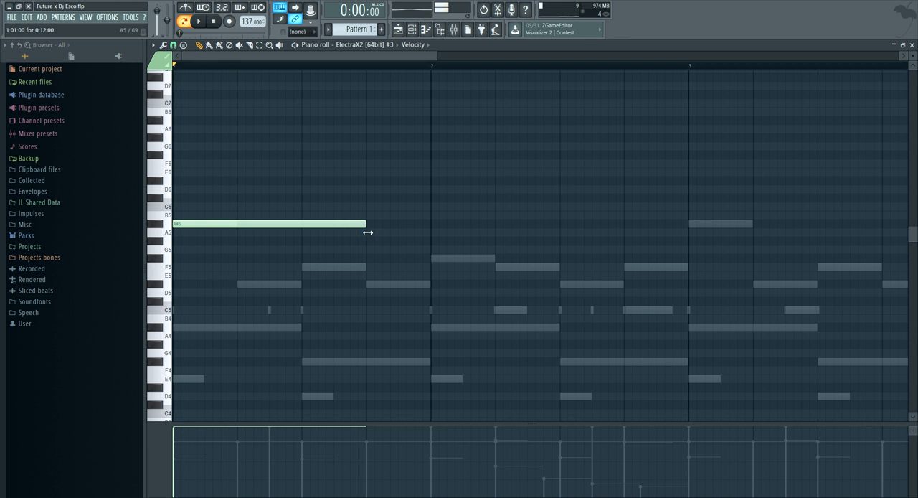
left_click_drag(271, 275, 172, 286)
key("space")
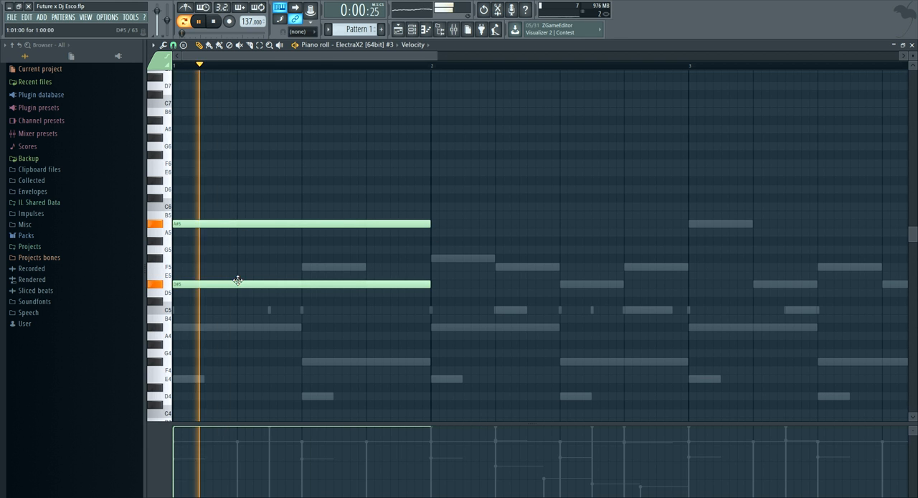
left_click(231, 269)
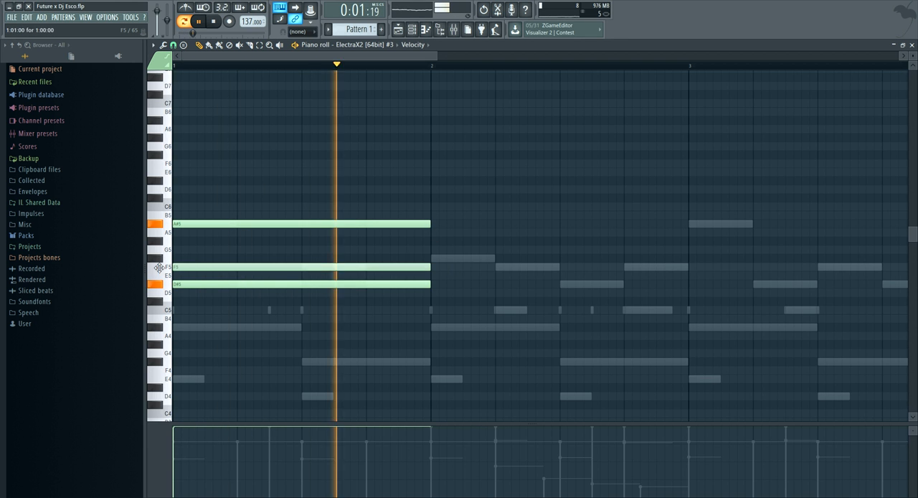
Delete the A#5 from bar 1, and raise the long F5 to F#5
right_click(232, 223)
key("space")
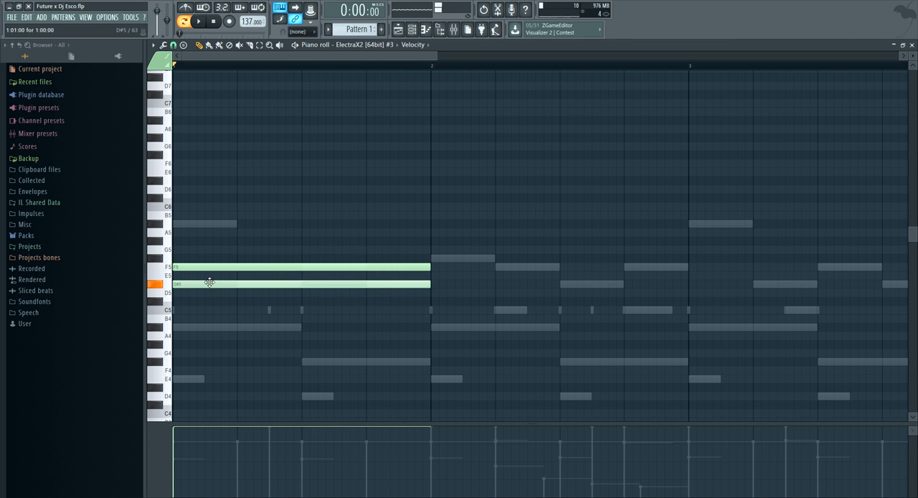
left_click_drag(207, 267, 207, 257)
key("space")
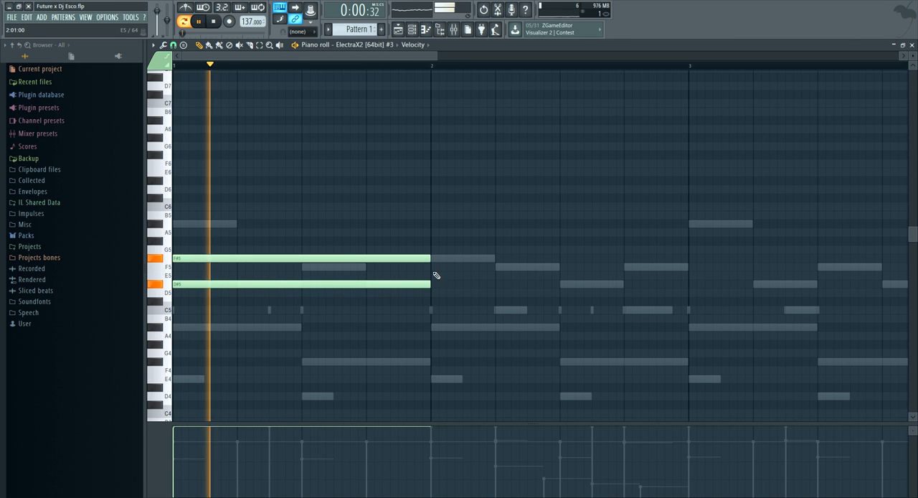
Draw one-bar F5 and A#4 notes in bar 2 of the third ElectraX channel's piano roll
left_click(433, 266)
left_click(434, 319)
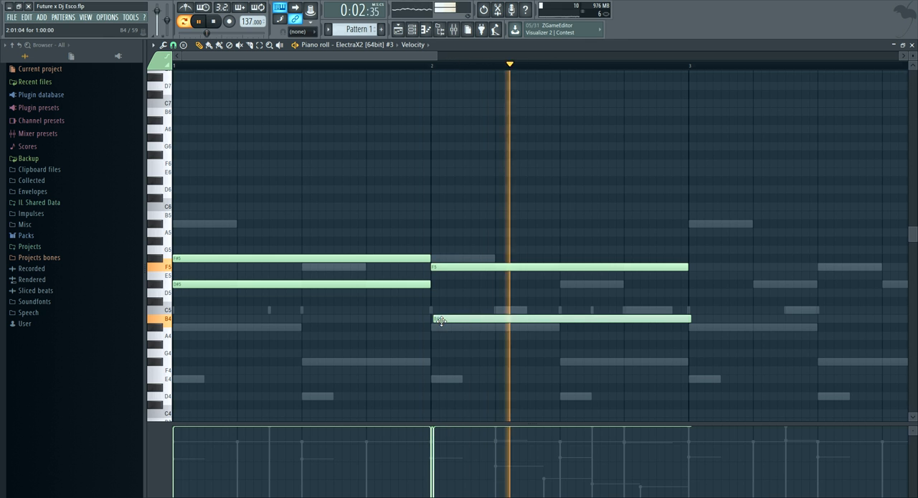
left_click_drag(434, 318, 438, 327)
key("space")
key("space")
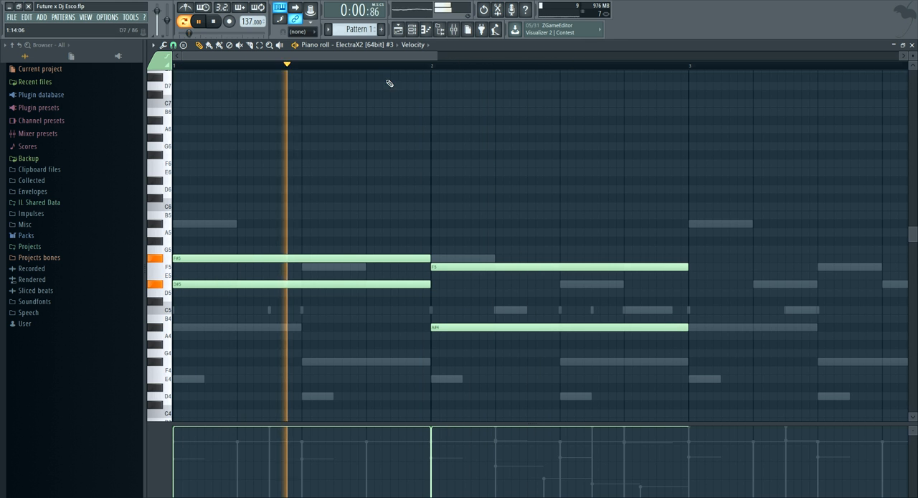
Complete the pad chords with one-bar F#5 and D#5 notes in bar 3, and F5 and A#4 notes in bar 4
scroll(385, 67, "down", 3)
scroll(387, 67, "up", 3)
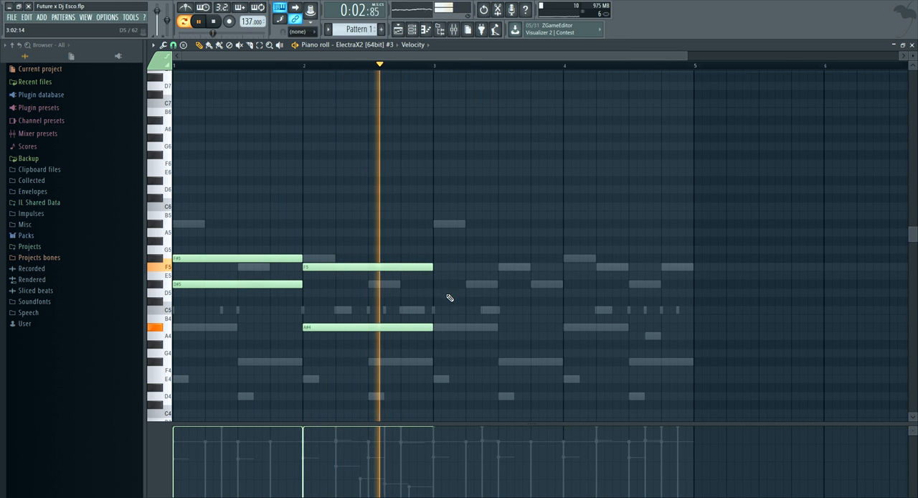
key("space")
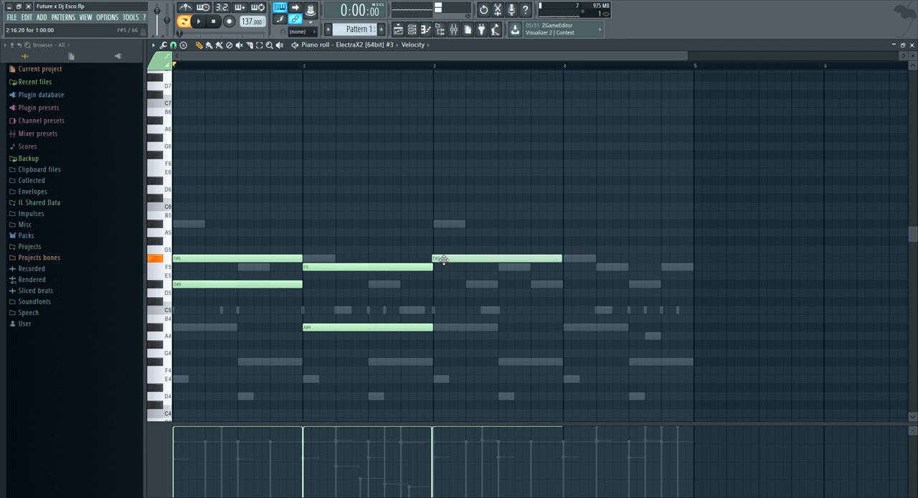
left_click(445, 260)
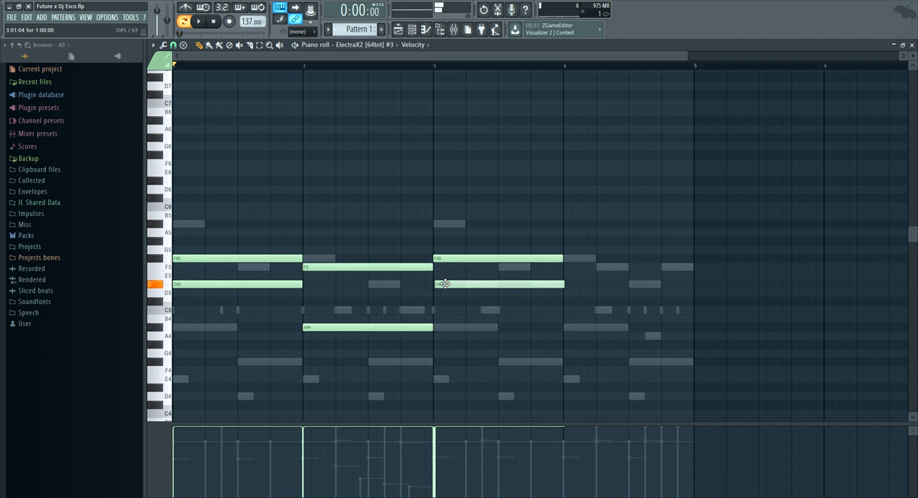
scroll(609, 61, "up", 3)
left_click(521, 267)
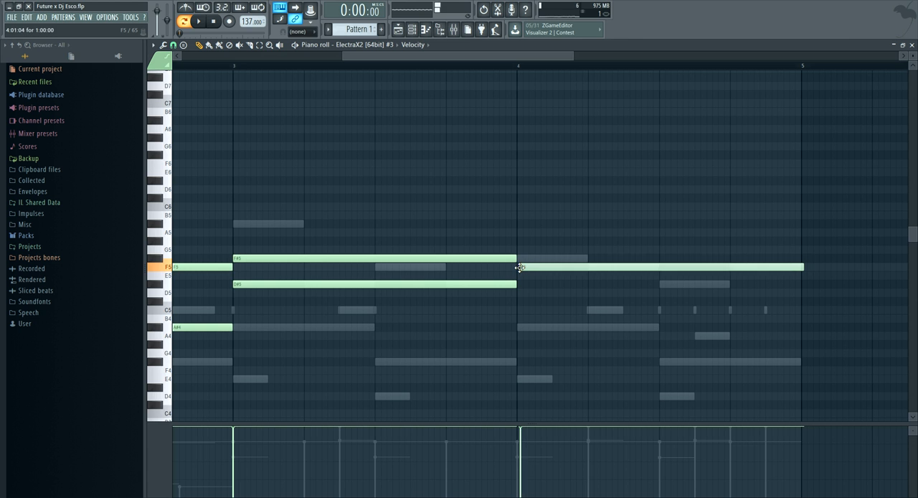
left_click_drag(519, 337, 529, 324)
left_click_drag(371, 56, 210, 55)
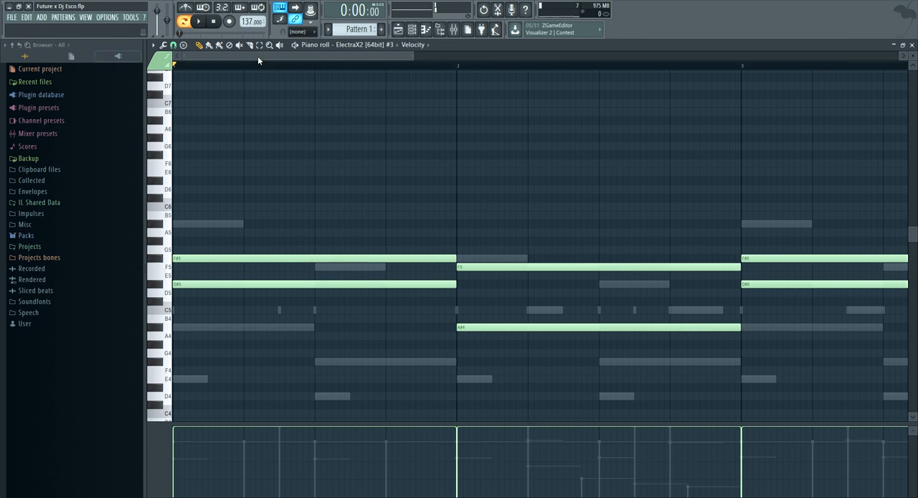
left_click_drag(414, 56, 709, 68)
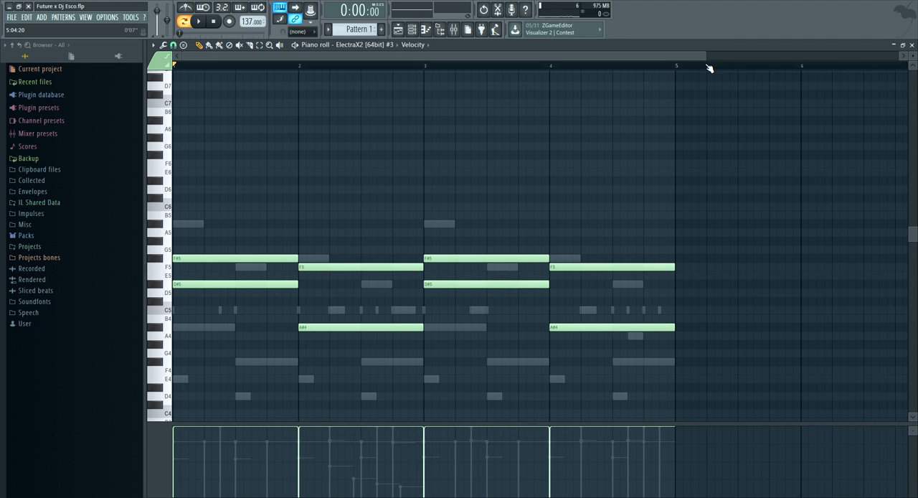
Play the pad chords and try an added A#4 note at the start of bar 1
key("space")
key("space")
left_click_drag(176, 330, 174, 329)
key("space")
right_click(266, 328)
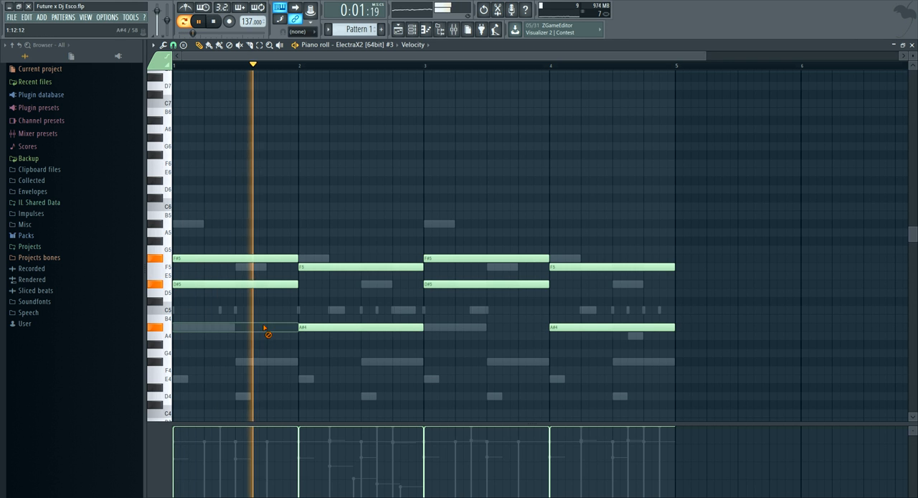
Lower the third ElectraX channel's volume in the channel rack
left_click(412, 31)
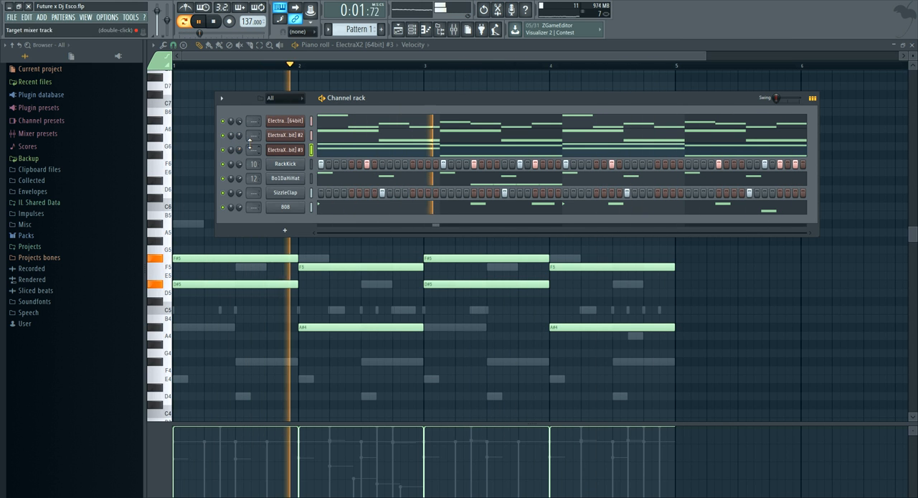
left_click_drag(239, 150, 239, 165)
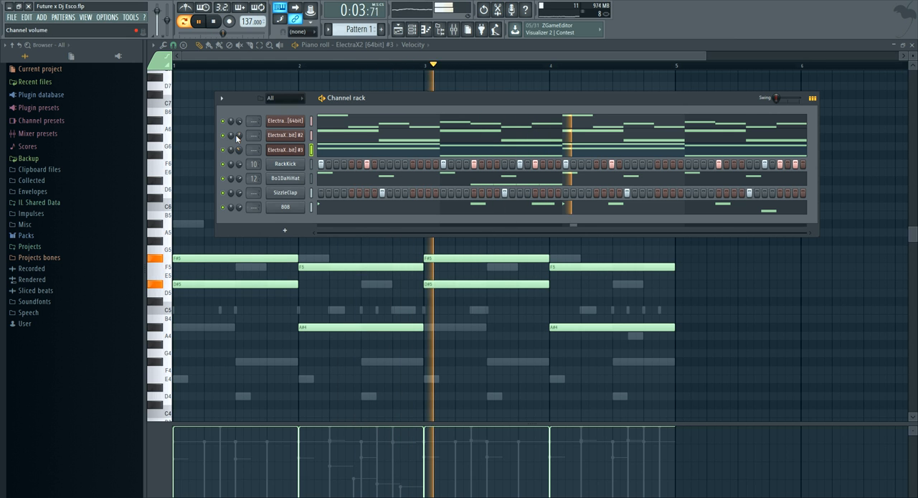
Clone the Bo1DaHiHat channel, and fill every 2 steps on the clone
right_click(303, 176)
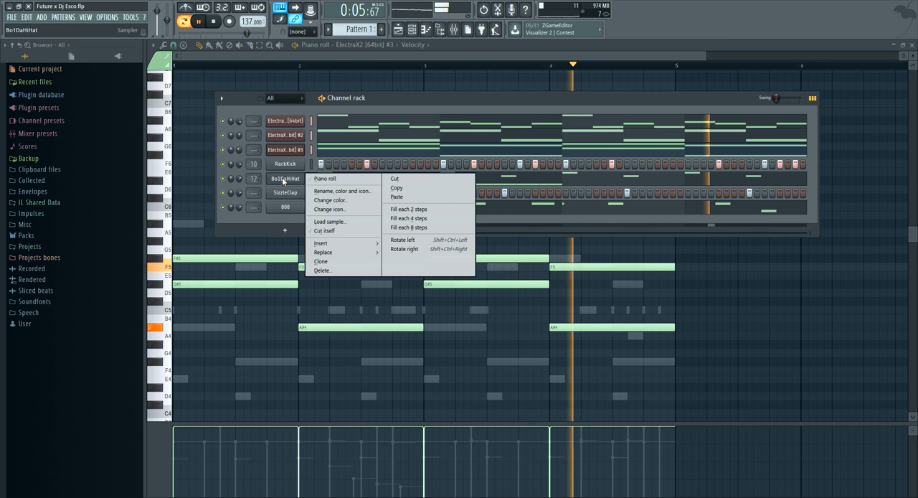
left_click(325, 262)
right_click(302, 191)
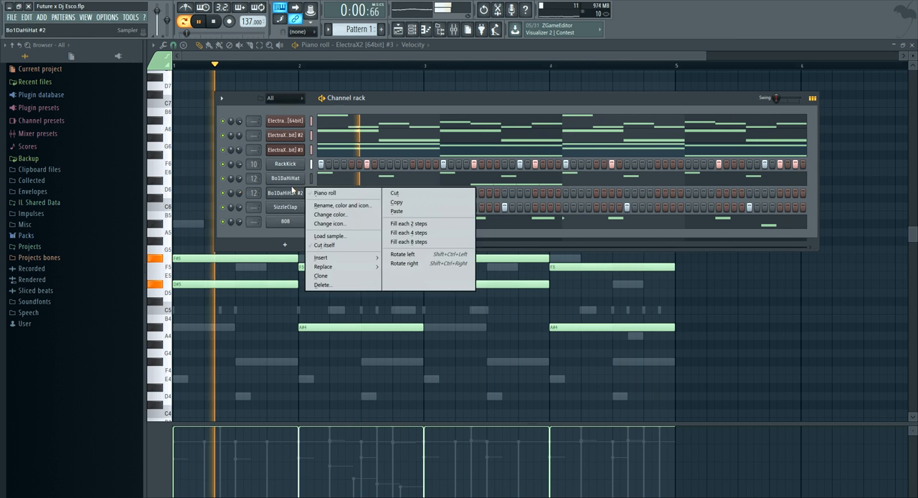
left_click(409, 224)
Set the cloned hi-hat channel's volume to 41% and route it to mixer track 13
key("space")
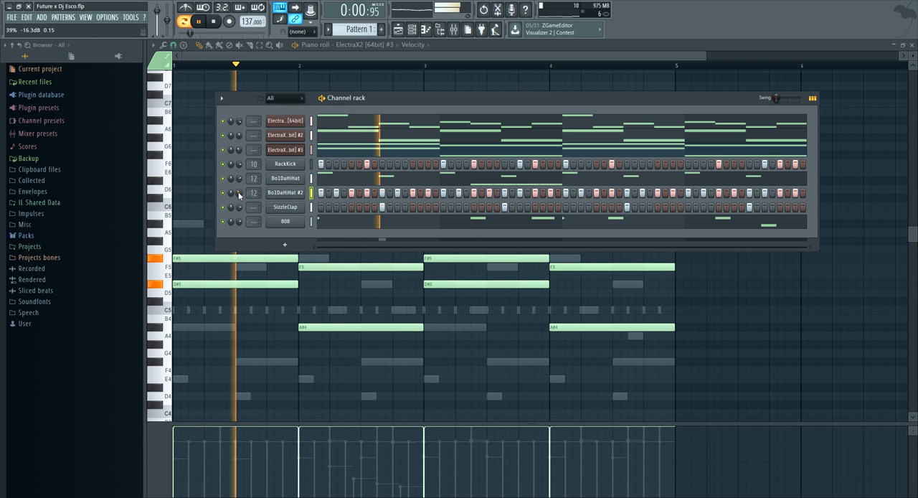
key("space")
key("space")
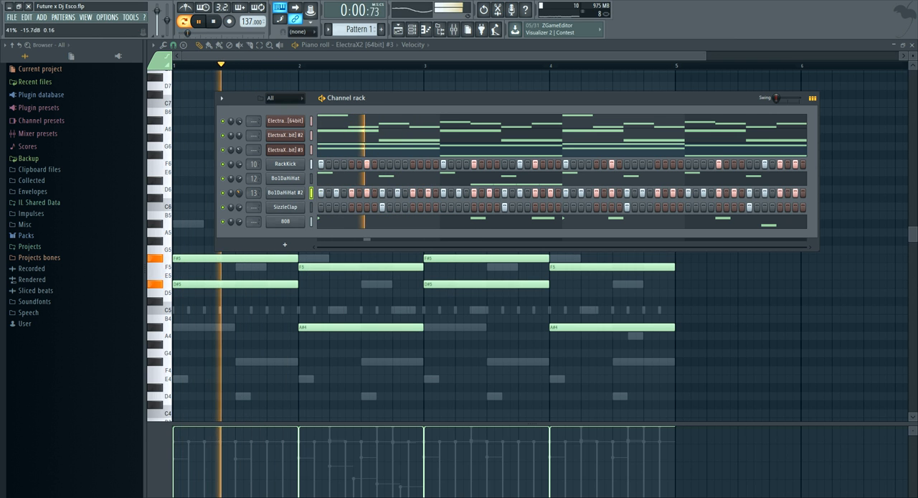
key("space")
Open the cloned hi-hat channel's piano roll, and delete the second C5 hit in bar 1
right_click(272, 194)
left_click(325, 192)
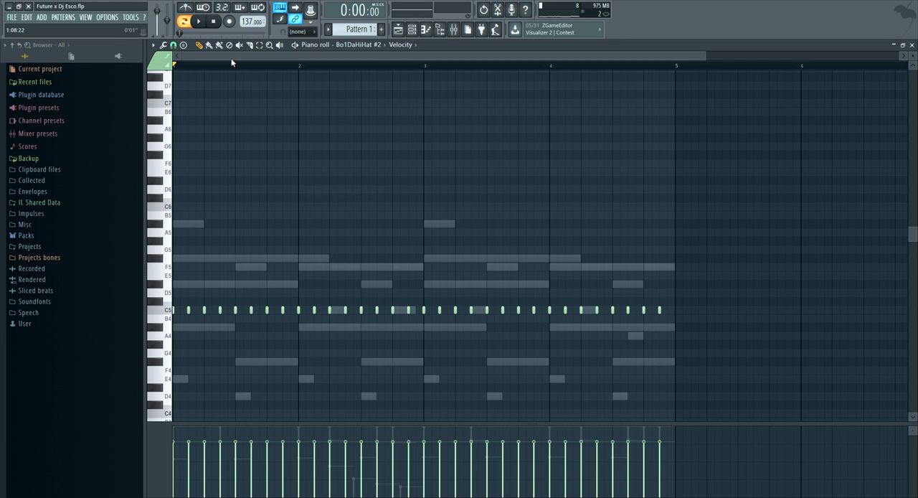
scroll(239, 66, "up", 4)
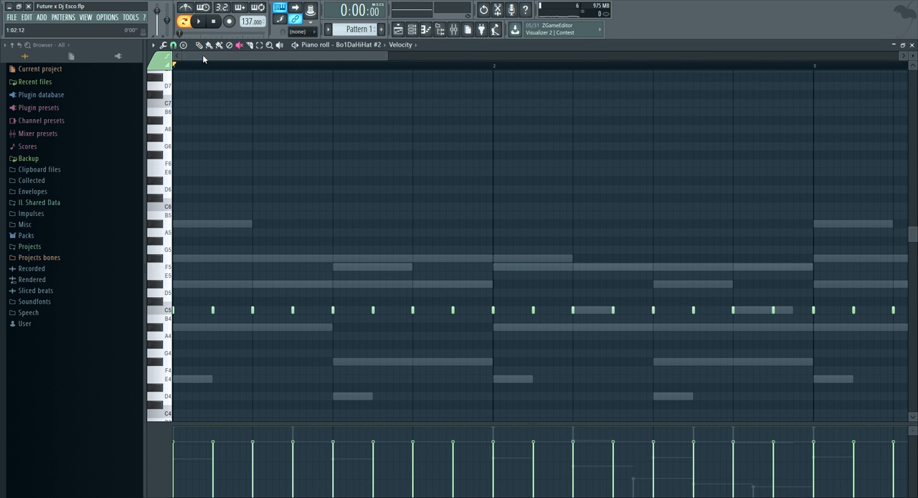
scroll(197, 64, "up", 2)
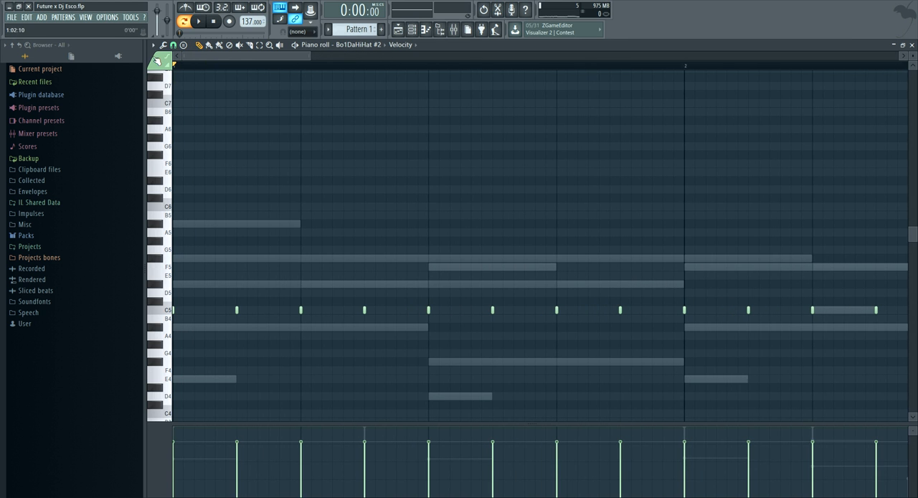
left_click_drag(306, 56, 256, 56)
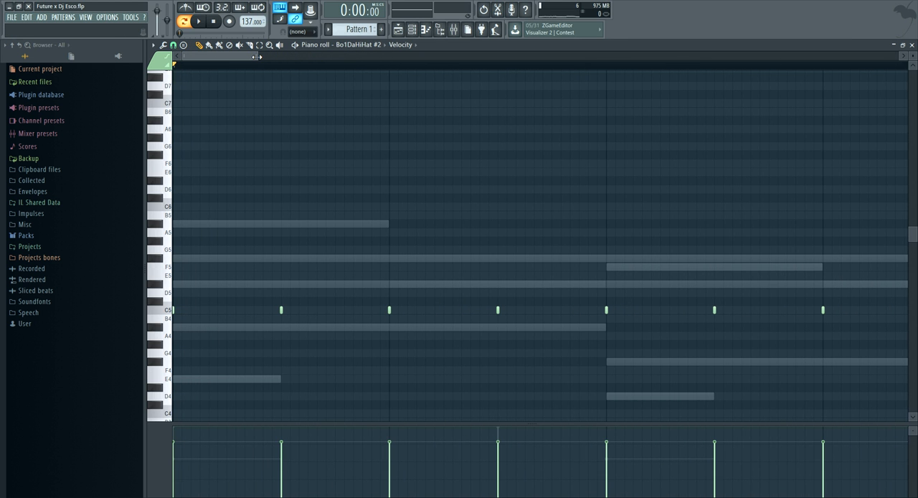
left_click(282, 310)
right_click(348, 311)
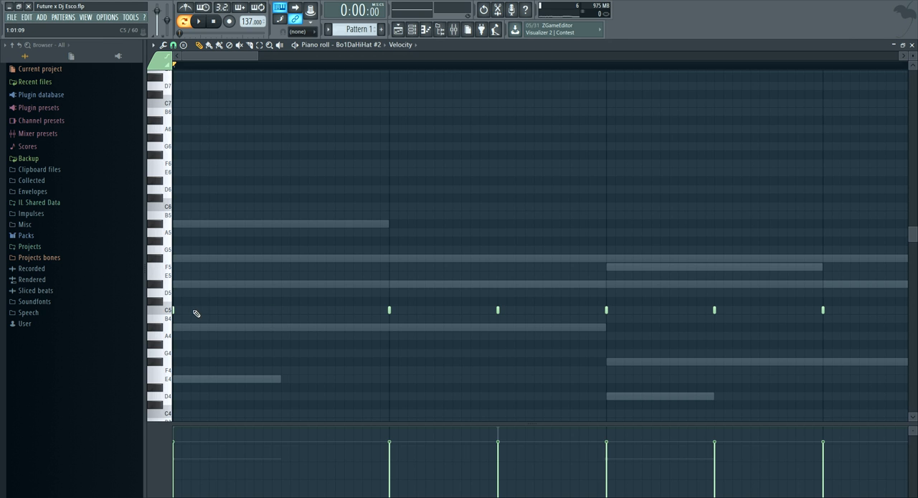
Lengthen all the hi-hat notes to close the gaps, and draw a three-note C5 roll at beat 2 of bar 1
key("ctrl+a")
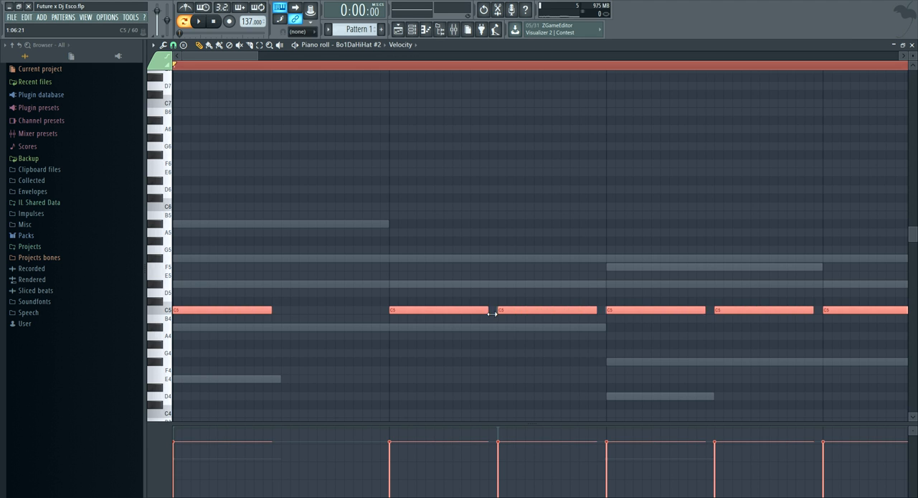
left_click(432, 336)
right_click(441, 338)
left_click_drag(280, 309, 281, 310)
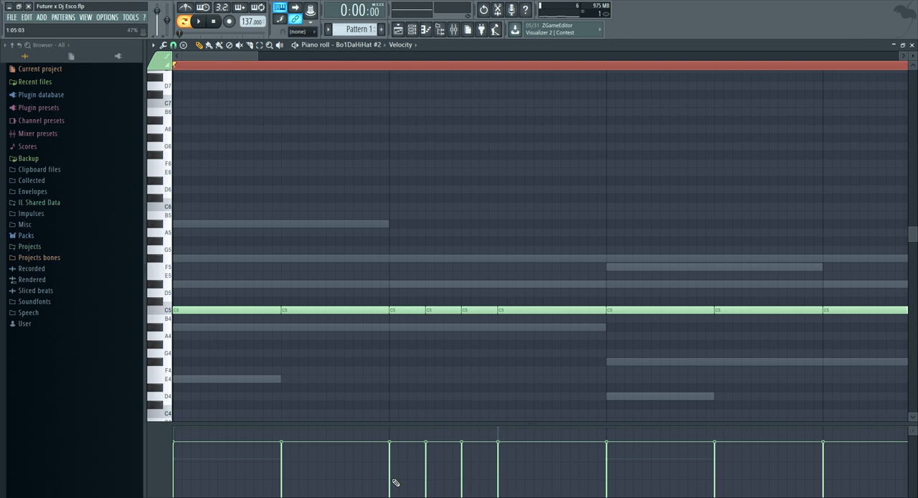
Shape the velocities of the three-note roll in bar 1 into a rising ramp, and play it back
left_click_drag(452, 457, 453, 451)
key("space")
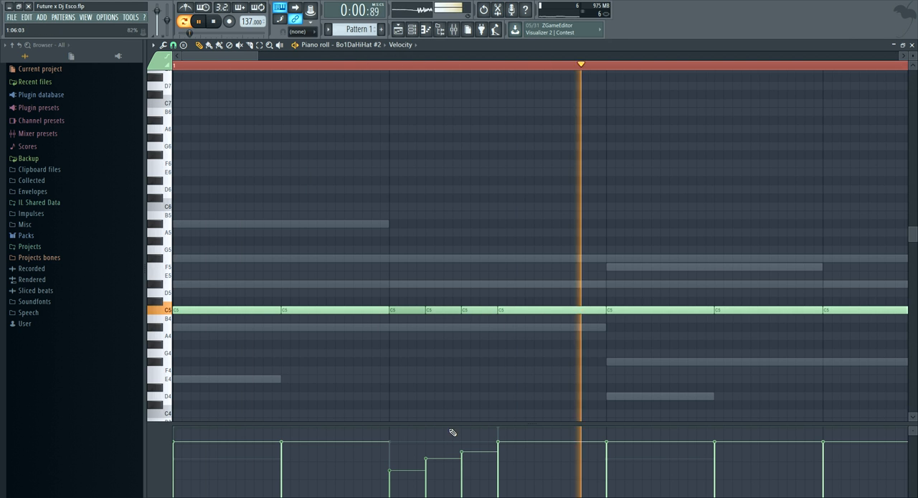
scroll(325, 72, "down", 3)
key("space")
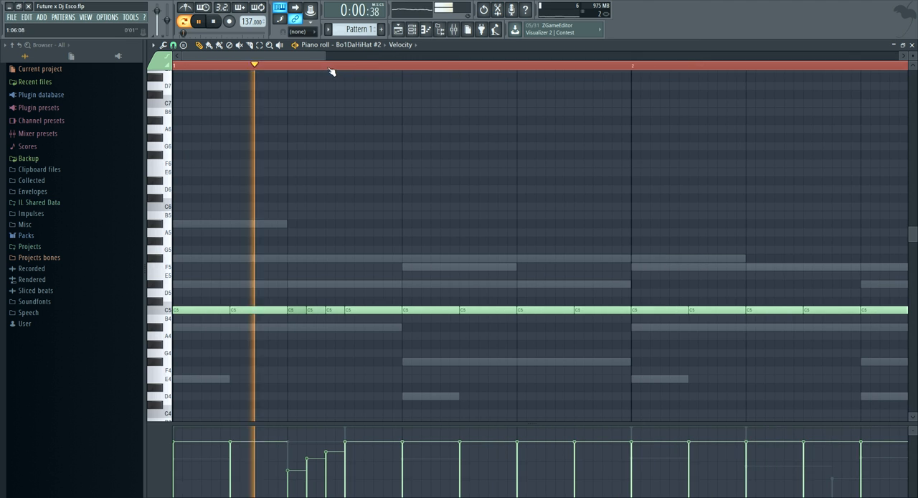
scroll(445, 72, "up", 3)
scroll(445, 73, "down", 2)
scroll(512, 123, "down", 1)
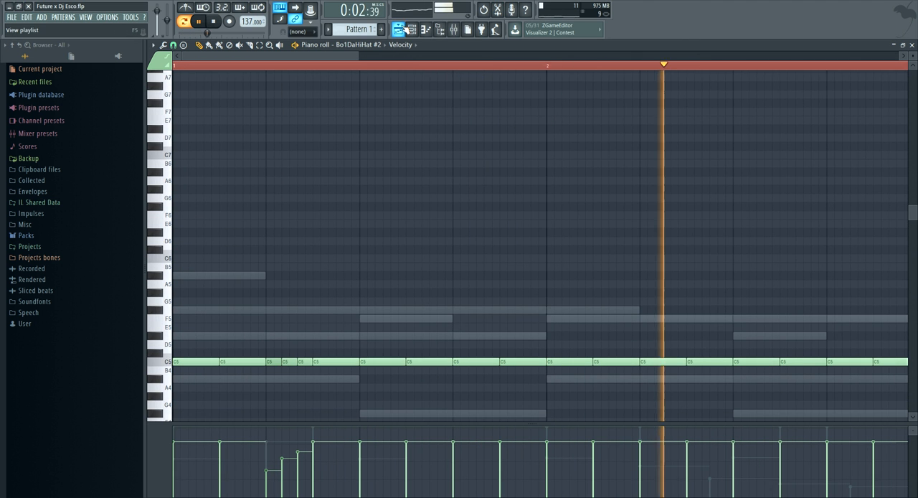
Mute the original Bo1DaHiHat channel in the channel rack, and return to the cloned hi-hat's piano roll
key("F6")
key("F6")
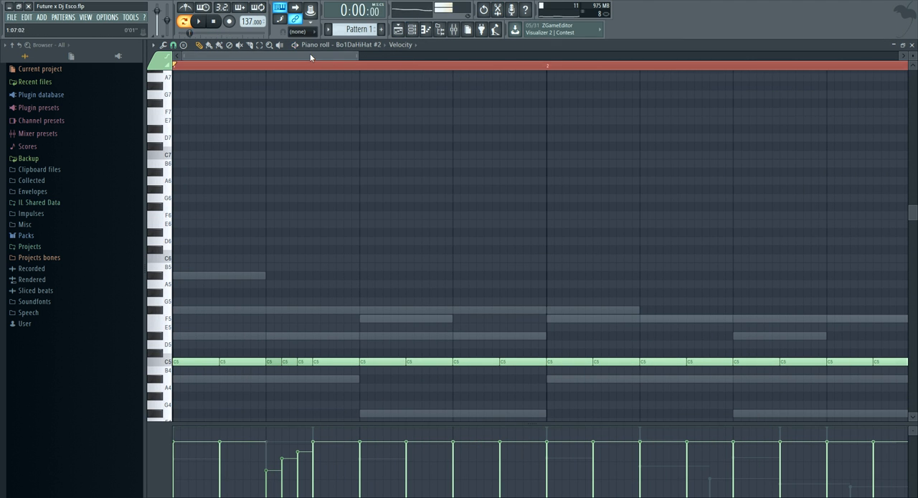
key("F6")
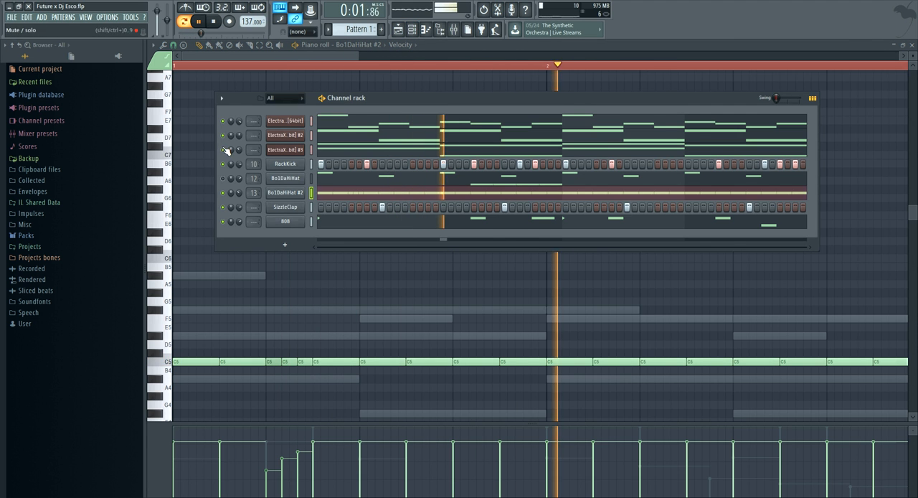
key("F6")
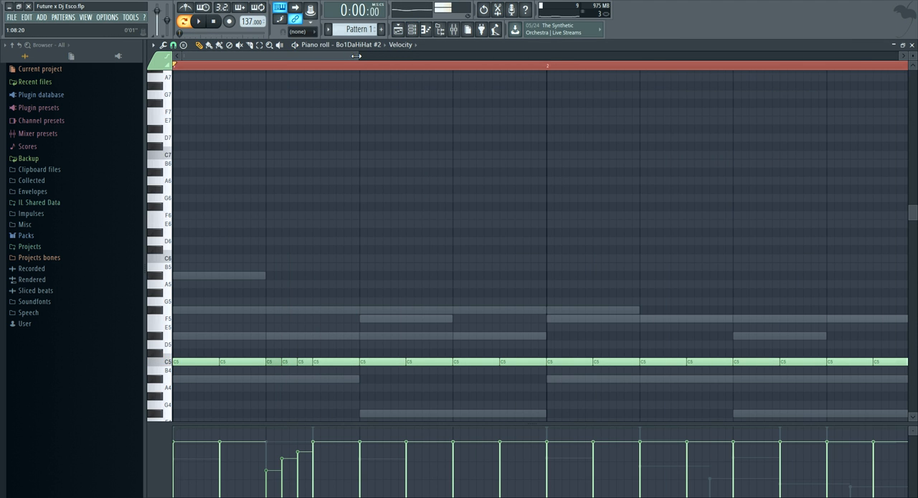
Replace the C5 hit at beat 3 of bar 2 with three quick short hits, with the last two falling in velocity
left_click_drag(357, 56, 365, 56)
scroll(378, 74, "up", 2)
key("space")
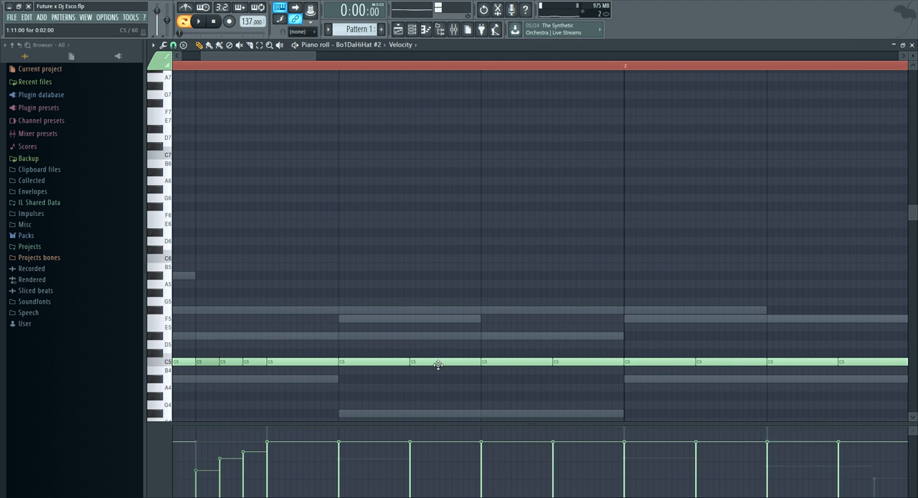
scroll(387, 343, "down", 3)
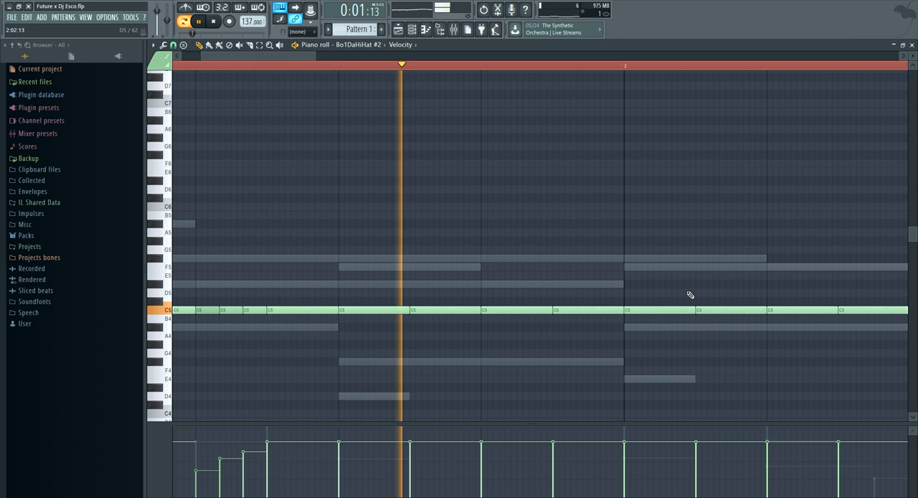
left_click_drag(316, 56, 550, 66)
scroll(409, 73, "up", 3)
left_click_drag(464, 312, 425, 314)
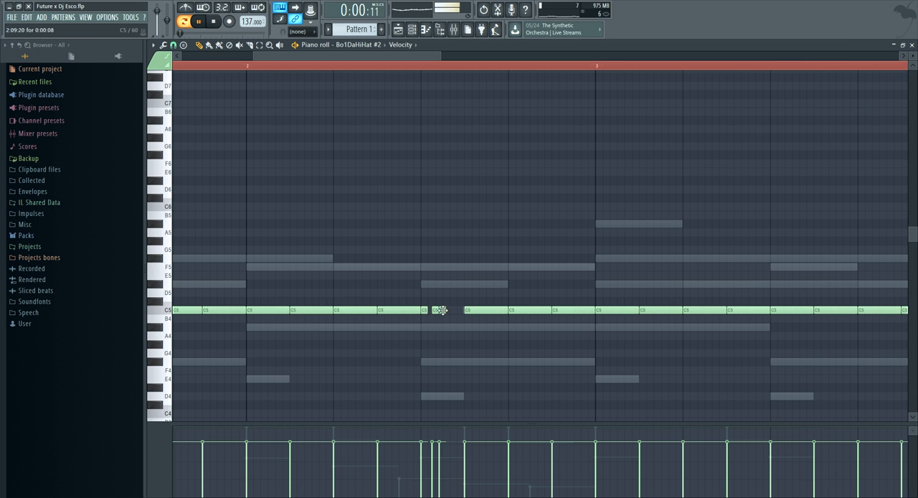
left_click_drag(431, 459, 442, 470)
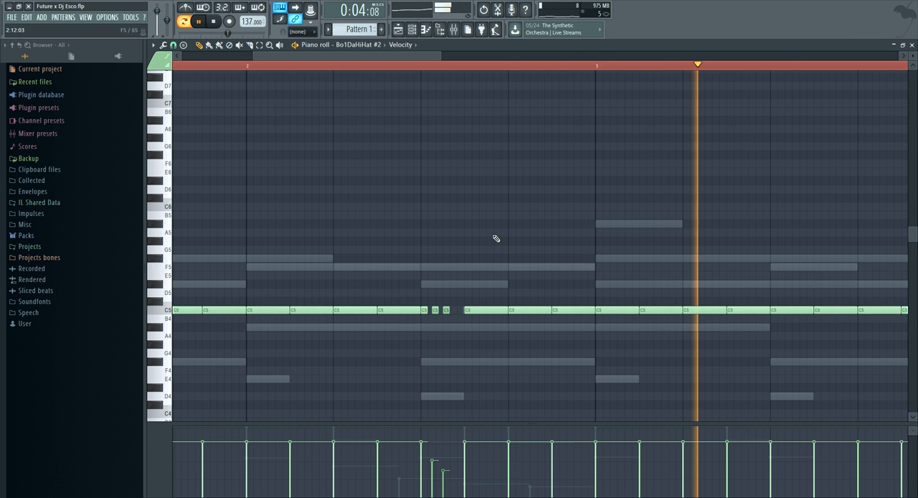
Replace the two C5 hits at beat 3 of bar 4 with a three-note C5 roll
scroll(506, 67, "down", 3)
scroll(506, 67, "down", 2)
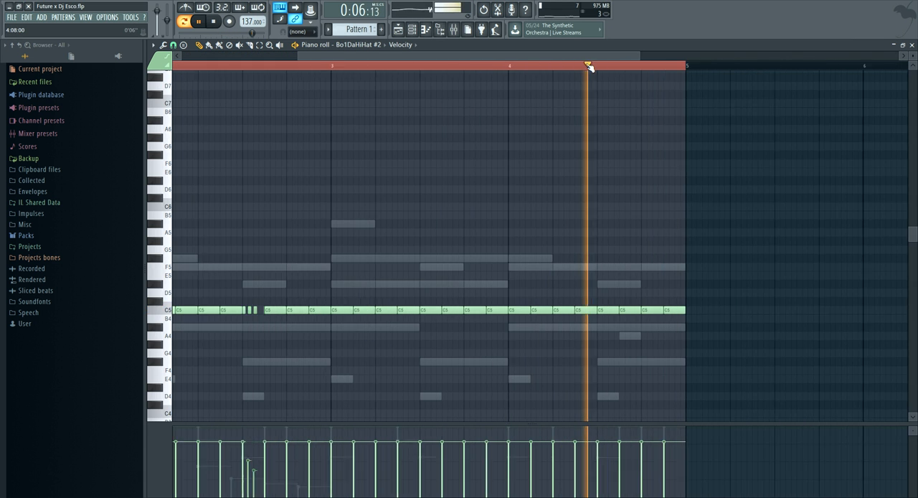
scroll(591, 68, "up", 4)
right_click(649, 310)
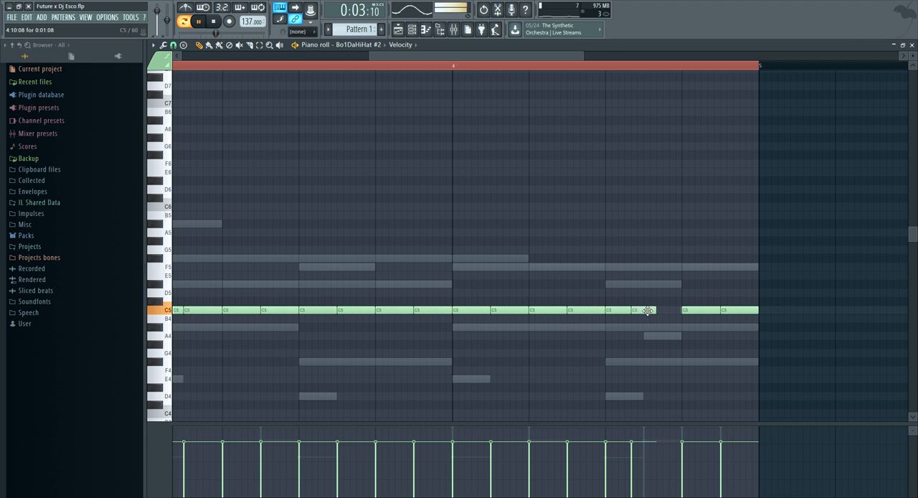
left_click(656, 310)
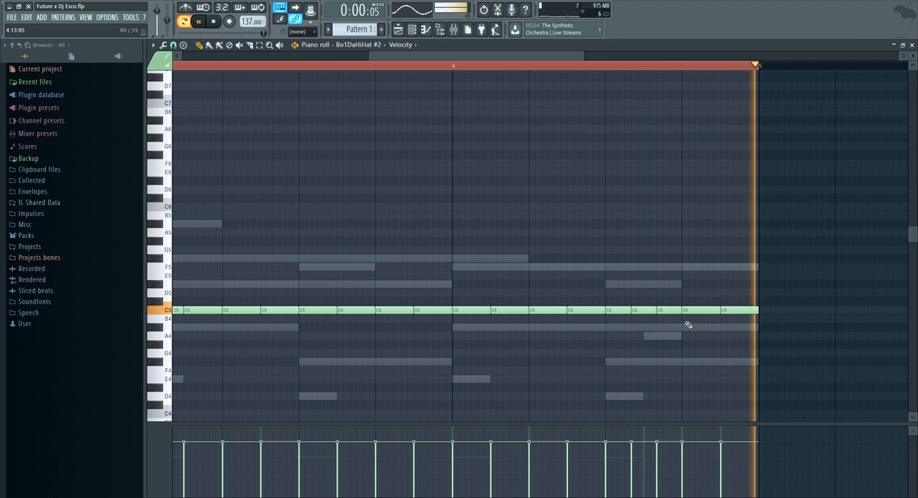
Open the Snares folder of the Dmarch drumkit in the browser and audition ChopSnare
left_click_drag(378, 54, 179, 55)
left_click(72, 238)
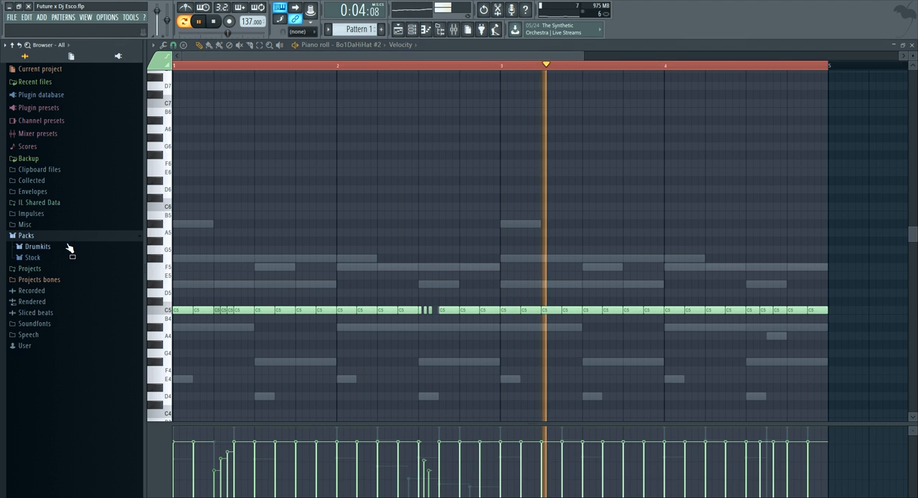
left_click(68, 248)
left_click(68, 367)
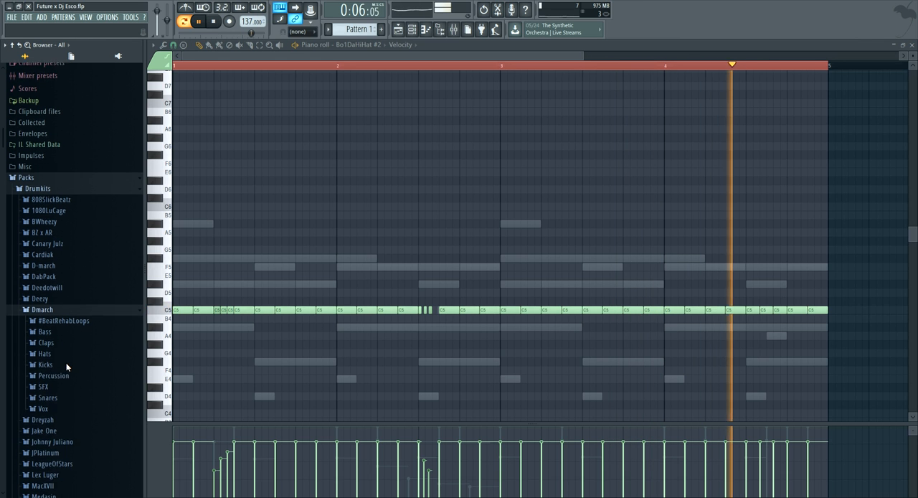
left_click(70, 362)
left_click(75, 373)
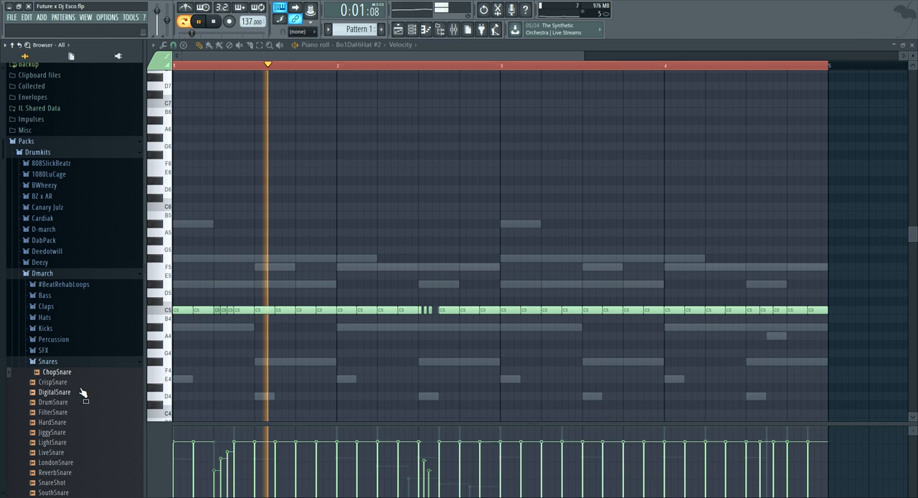
Add ChopSnare as a new channel with a hit on the third step of bar 1, and play the pattern
key("F6")
left_click_drag(85, 377, 308, 235)
key("space")
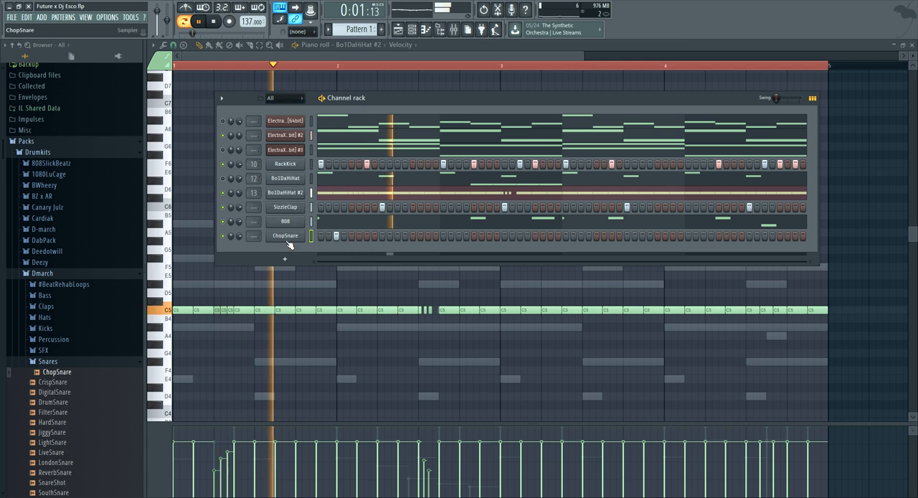
key("space")
key("space")
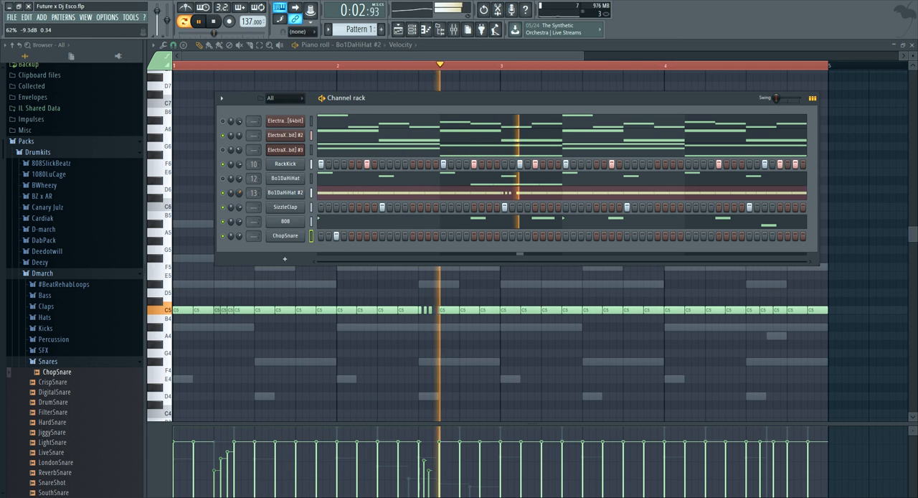
Shape the tail of the Bo1DaHiHat #2 sample with a partial fade-out, comparing it with no fade
left_click(272, 195)
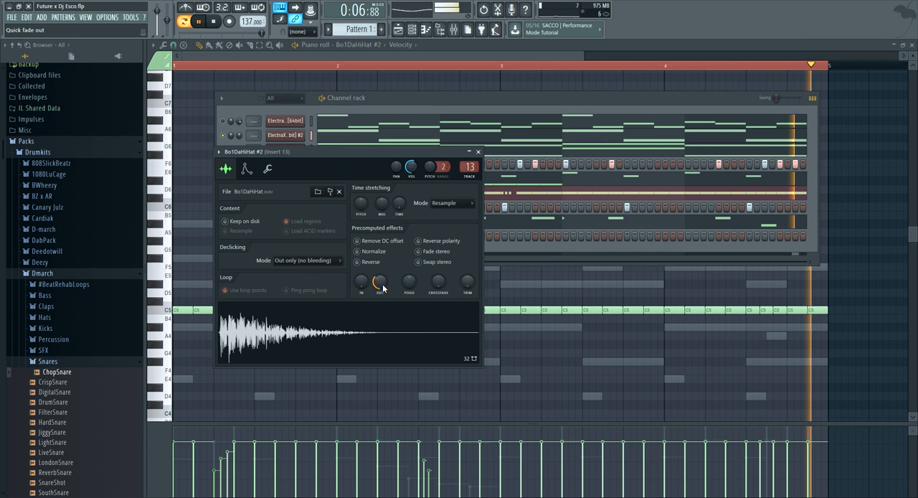
left_click(479, 152)
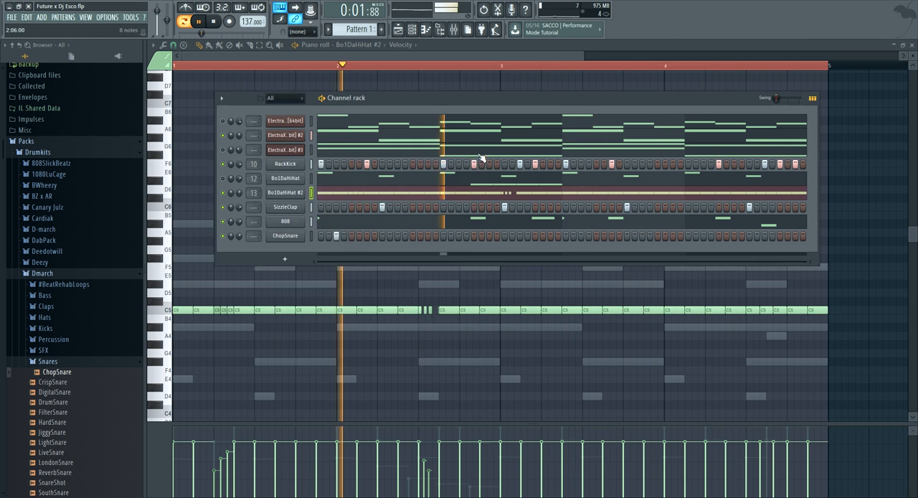
key("space")
left_click(285, 196)
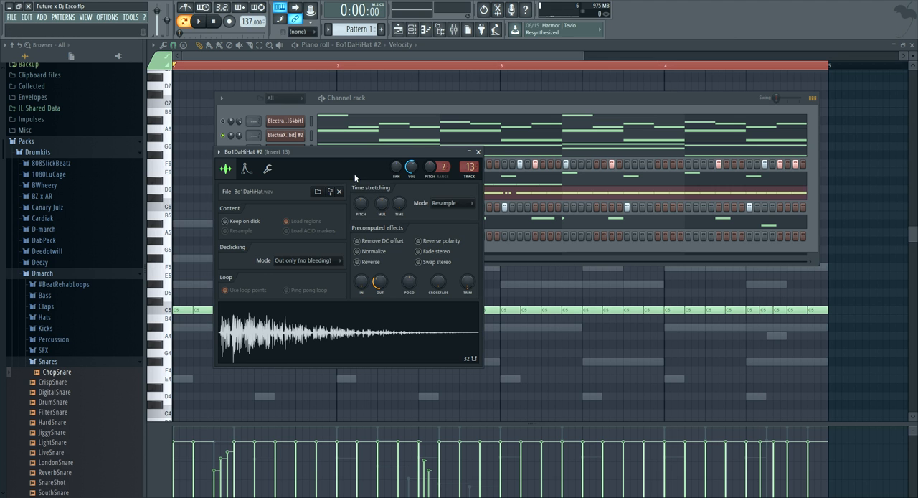
left_click_drag(346, 154, 346, 150)
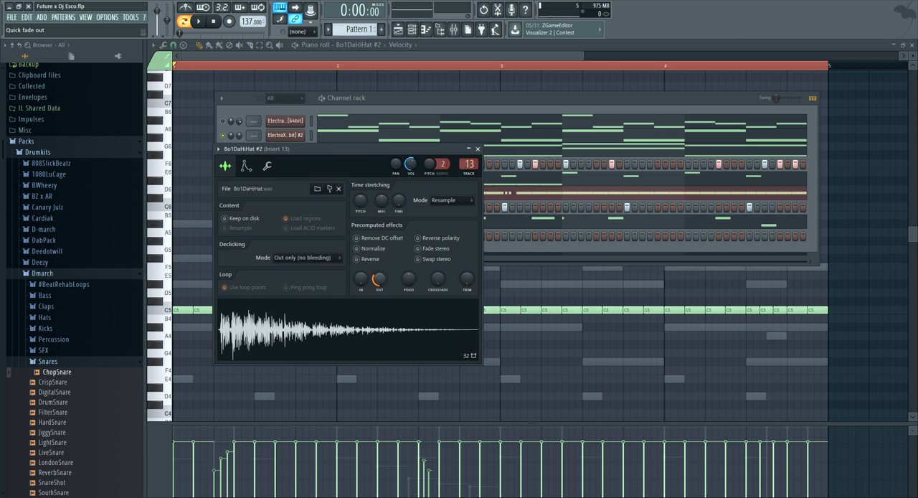
left_click_drag(381, 281, 380, 308)
key("space")
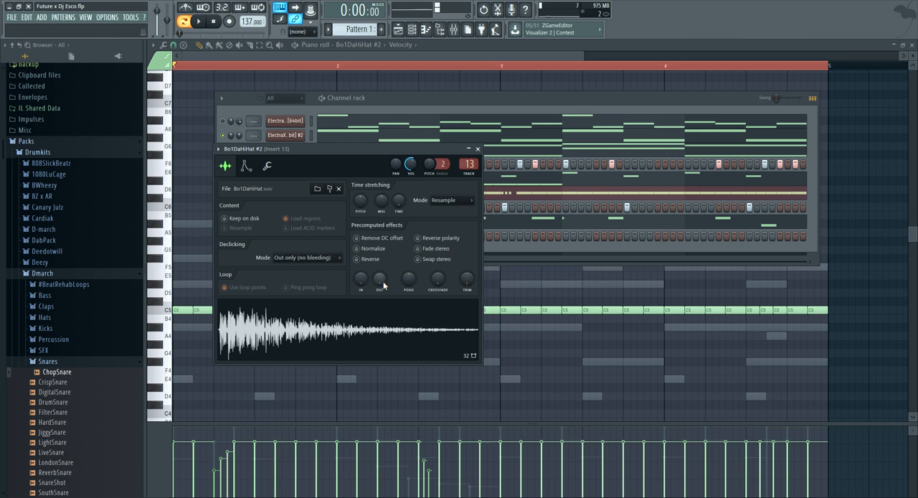
left_click_drag(383, 282, 384, 271)
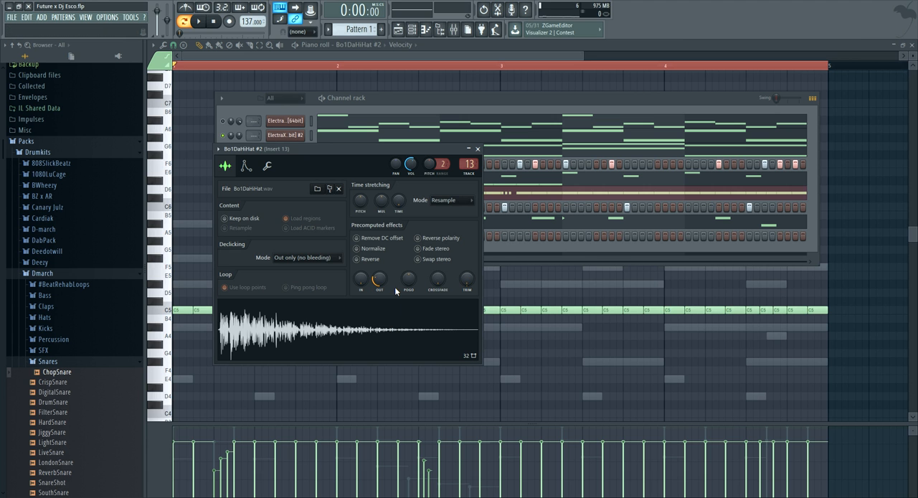
key("space")
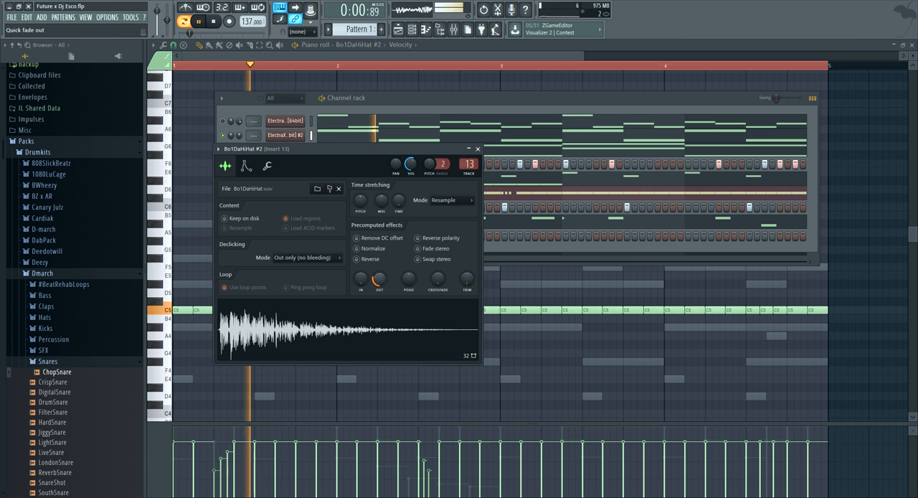
left_click_drag(381, 281, 381, 273)
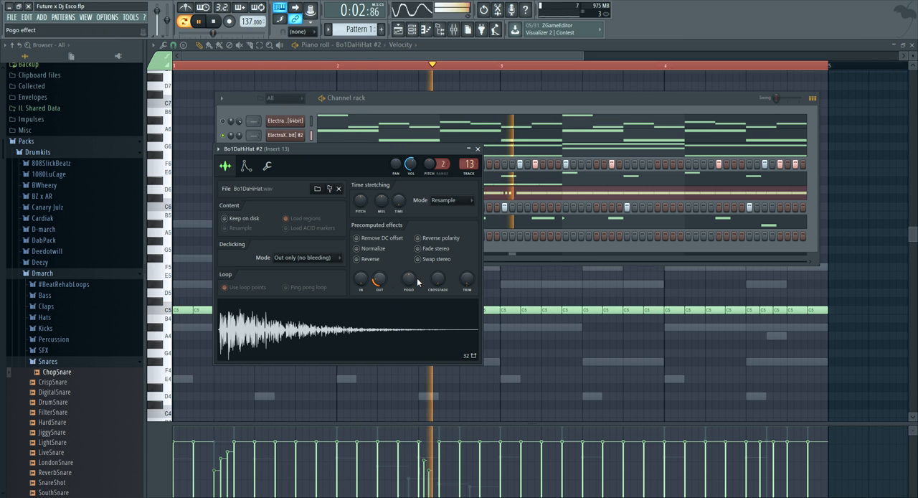
Compare silence trim amounts on the Bo1DaHiHat #2 sample, set the trim to maximum, and play it back
left_click_drag(466, 280, 466, 273)
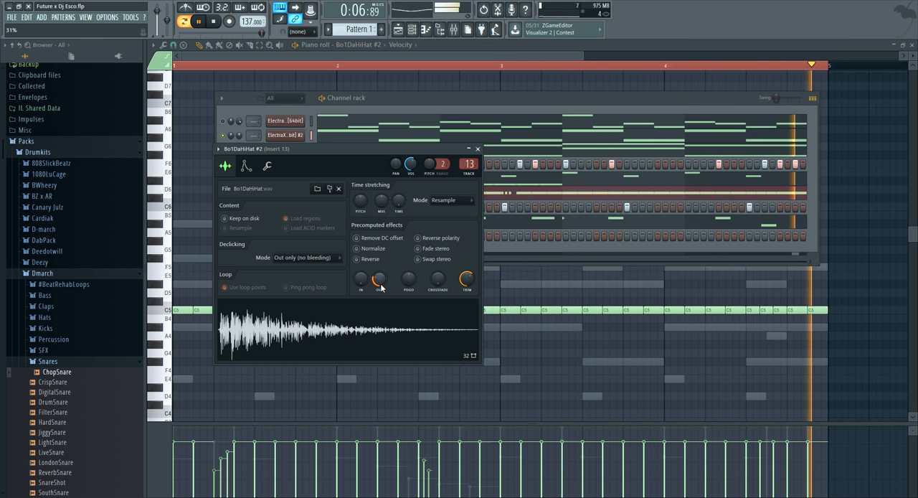
key("space")
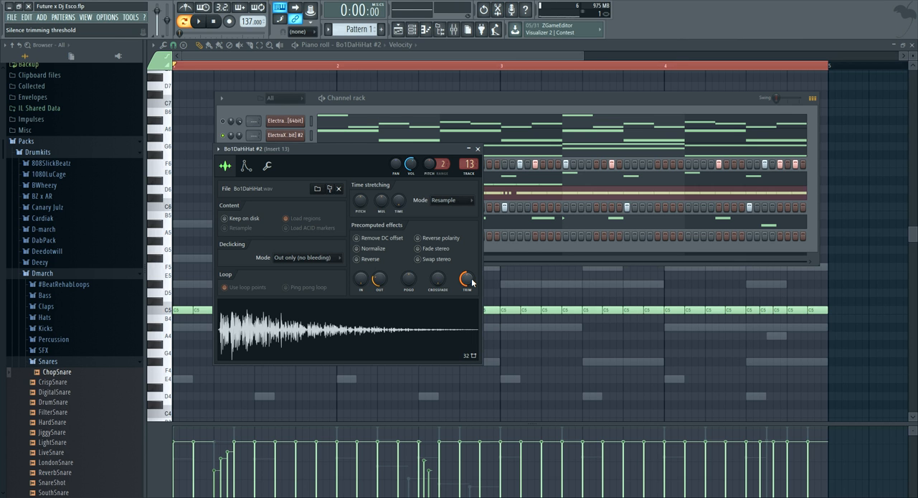
left_click_drag(471, 282, 471, 266)
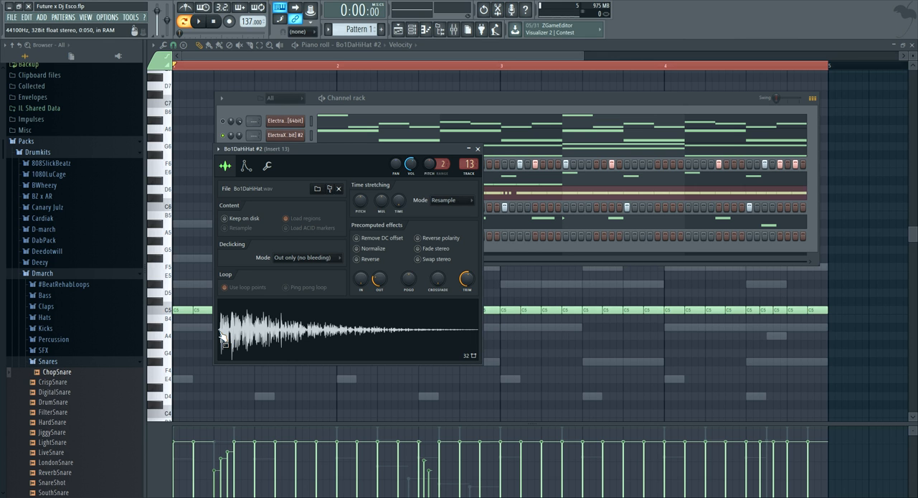
left_click_drag(467, 278, 466, 308)
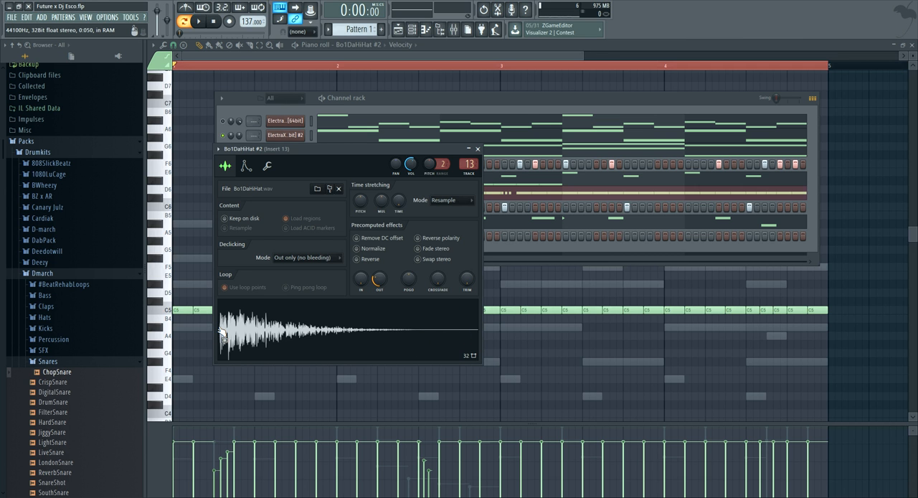
left_click_drag(467, 279, 467, 258)
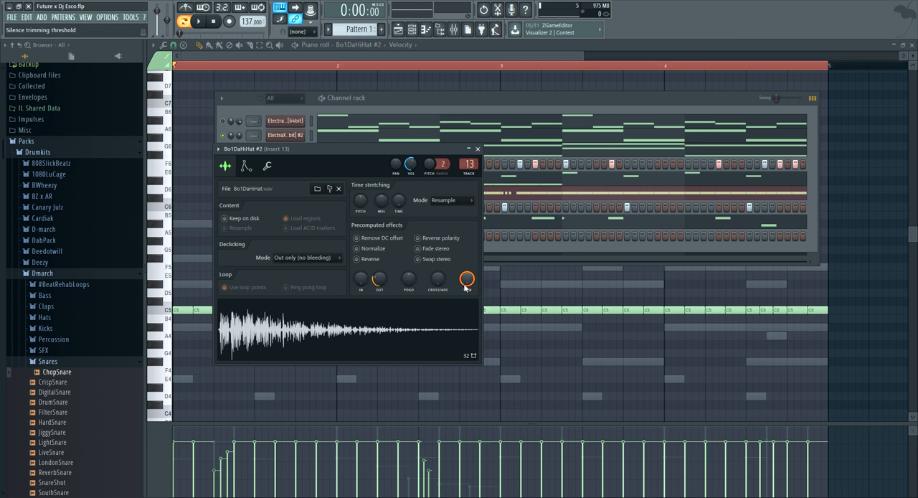
key("space")
left_click(477, 148)
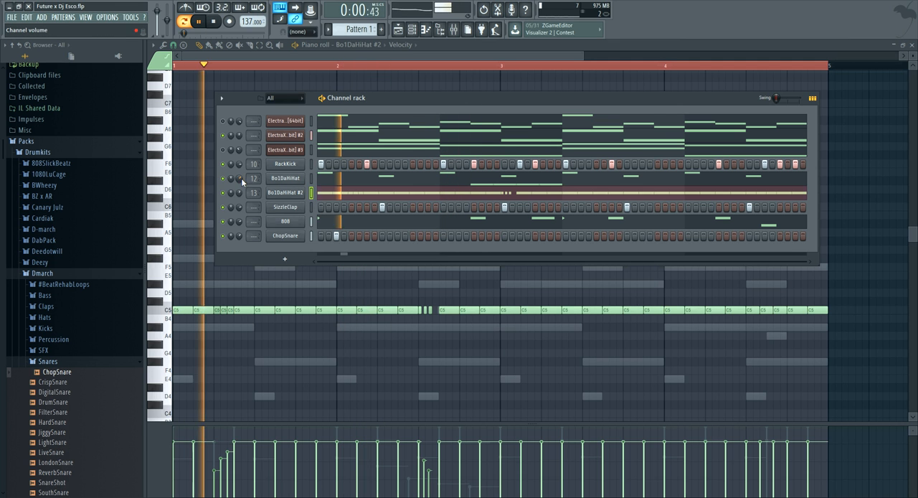
Adjust the original Bo1DaHiHat channel's volume and unmute all channels
left_click_drag(241, 179, 238, 178)
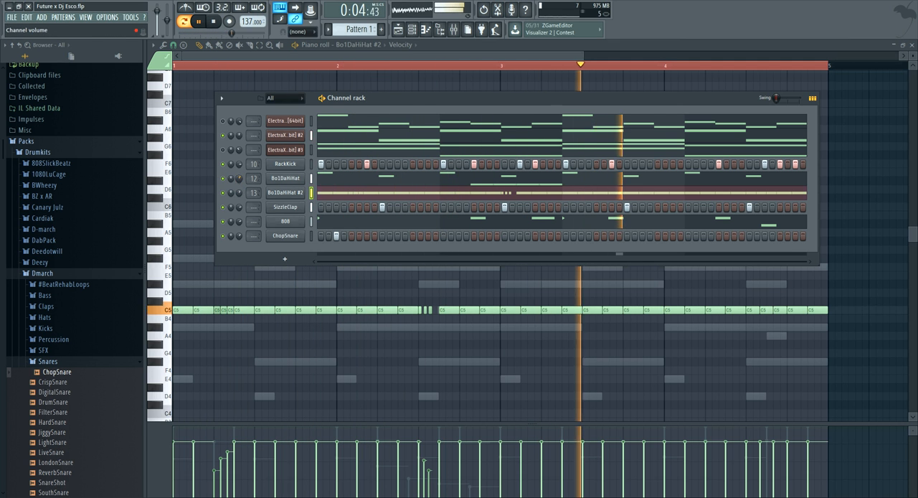
right_click(222, 165)
left_click(234, 172)
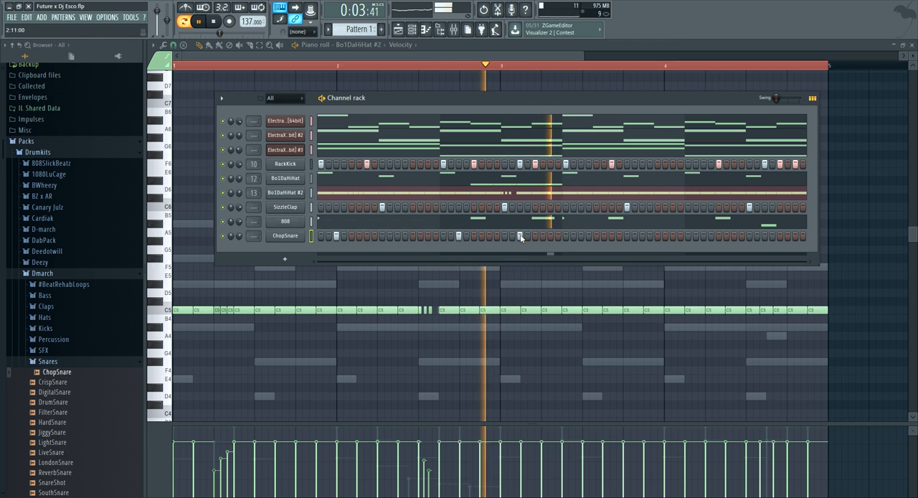
Place ChopSnare hits on the third step of bars 2, 3 and 4
left_click(579, 235)
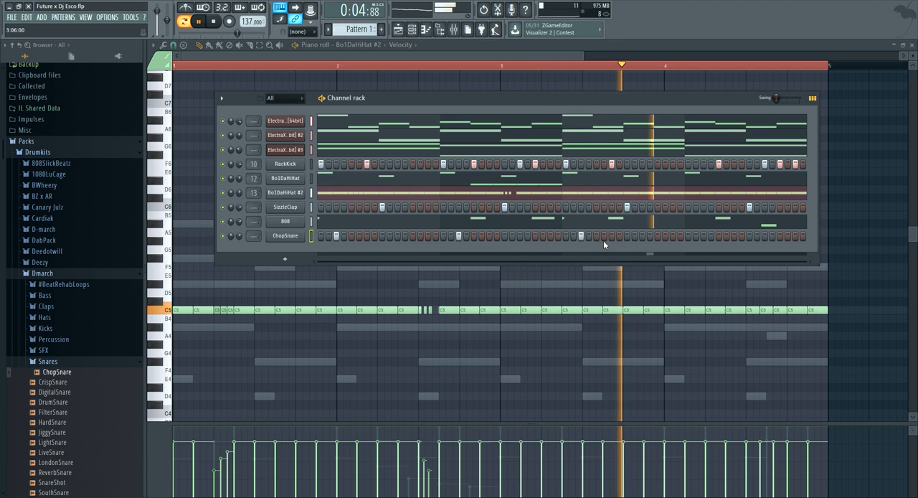
left_click(705, 236)
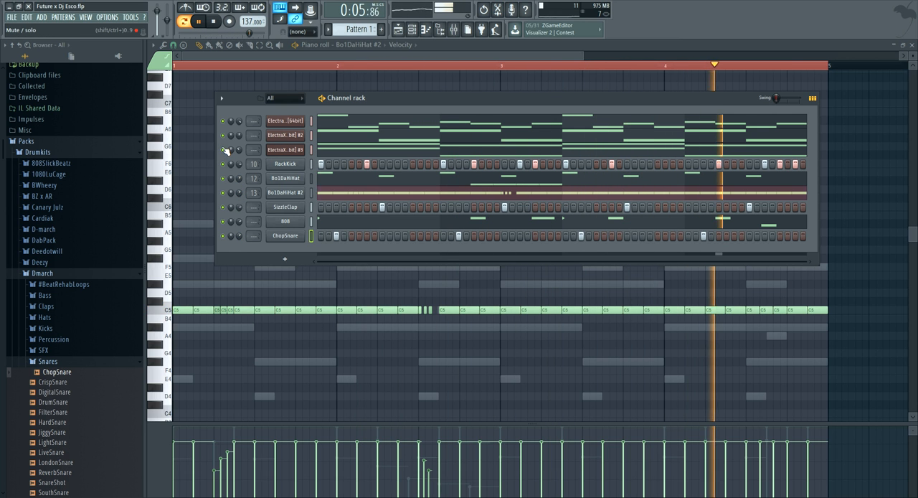
Mute the first two ElectraX channels and open the piano roll of ElectraX #3
left_click(223, 122)
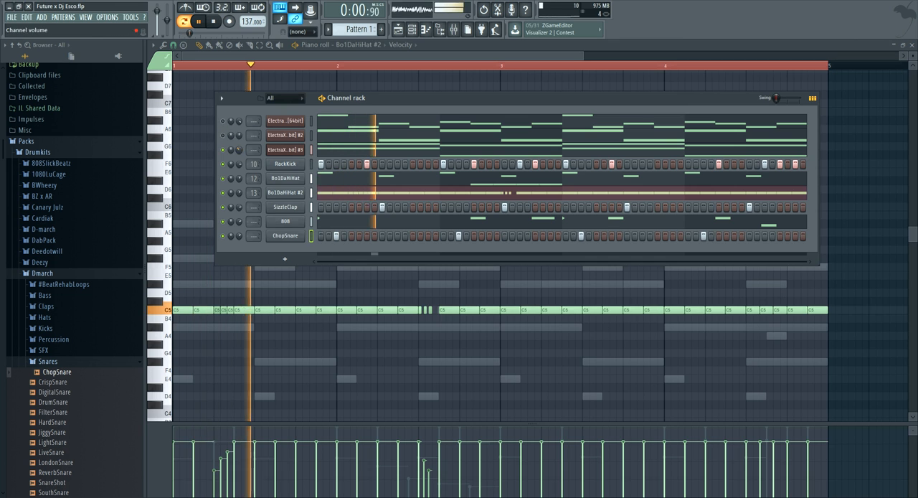
left_click(352, 150)
key("space")
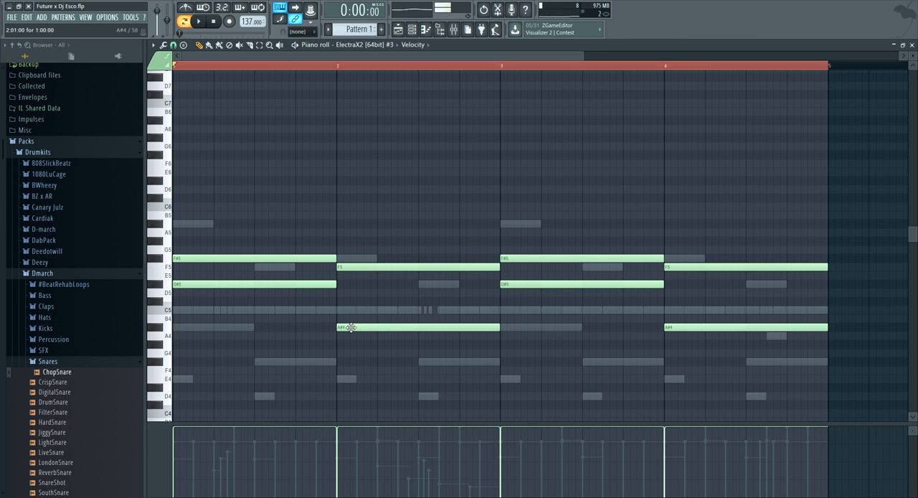
Add one-bar F4 notes under the ElectraX #3 chords in bars 2 and 4, and delete the trial G5 note
left_click(339, 362)
left_click_drag(337, 370, 349, 371)
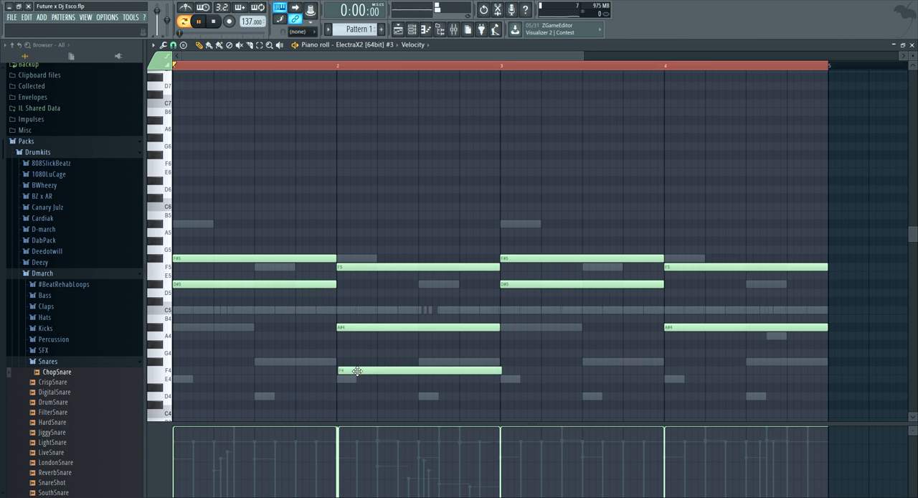
key("space")
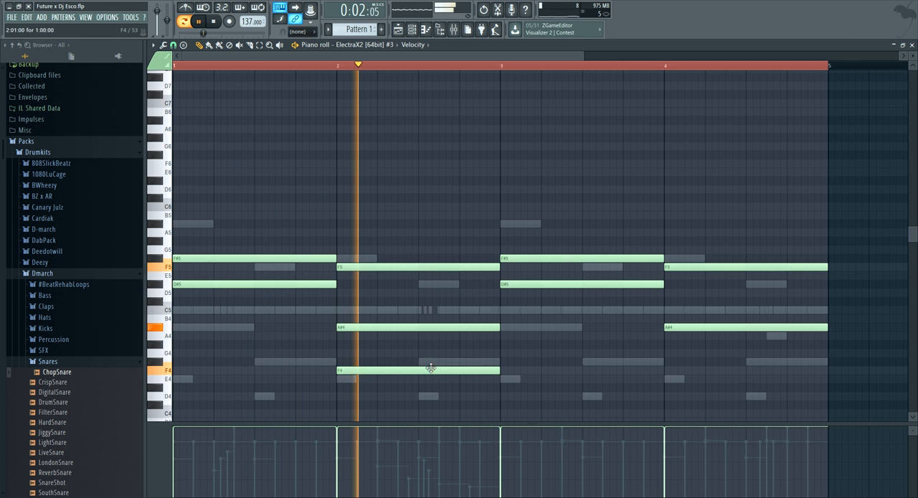
left_click(667, 371)
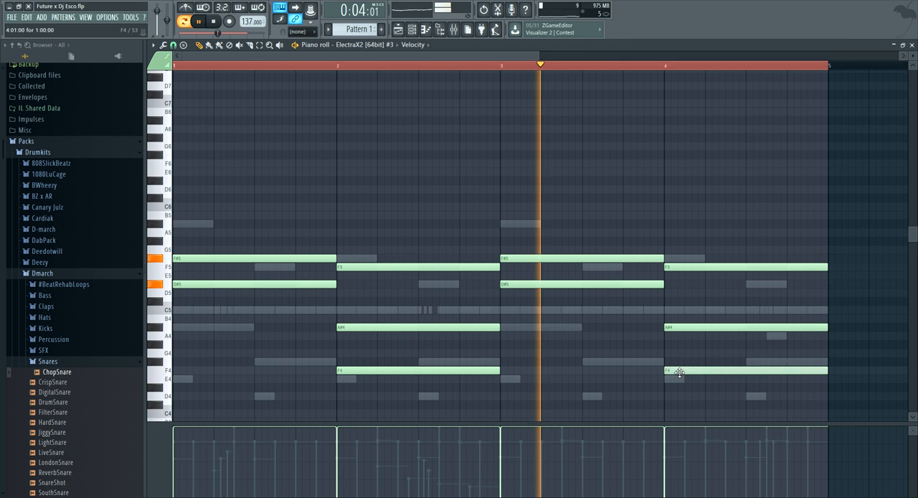
left_click(749, 249)
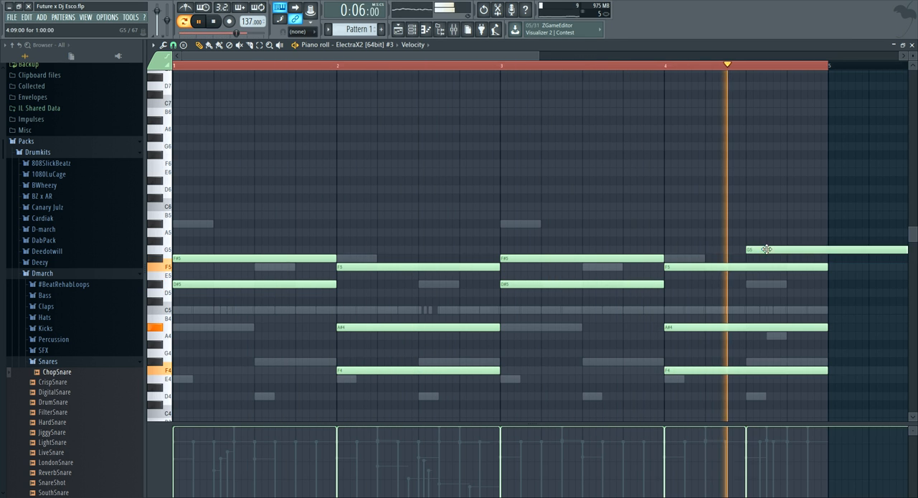
right_click(771, 249)
Solo the ElectraX #3 channel and route it to mixer track 3
left_click(412, 32)
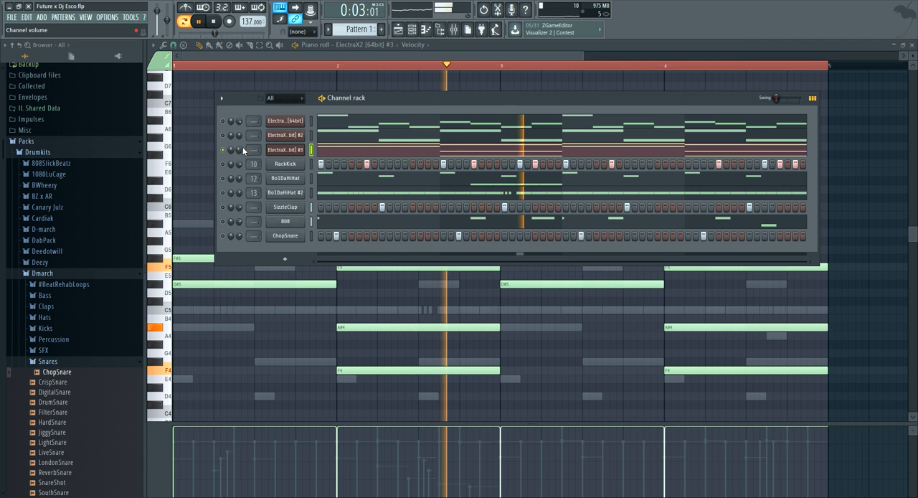
key("space")
left_click_drag(254, 150, 254, 144)
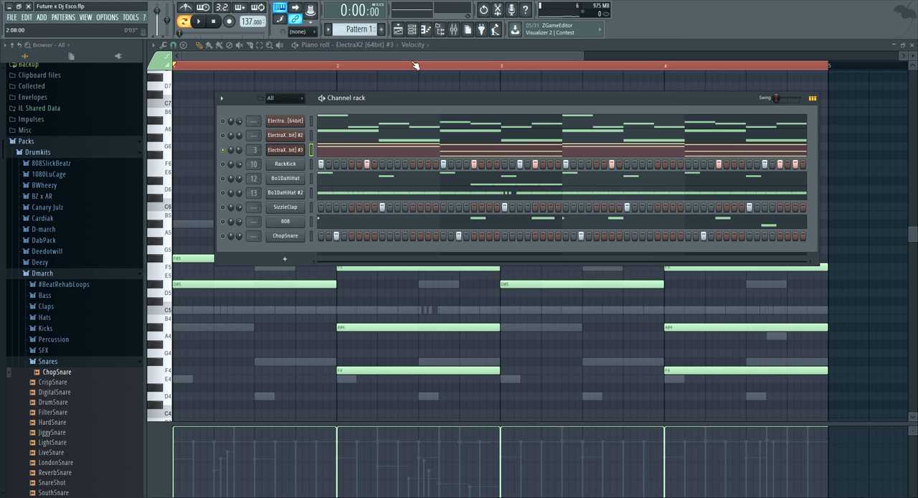
Load Gross Beat into the first effect slot of mixer Insert 3 and choose a preset for it
left_click(452, 30)
left_click(649, 192)
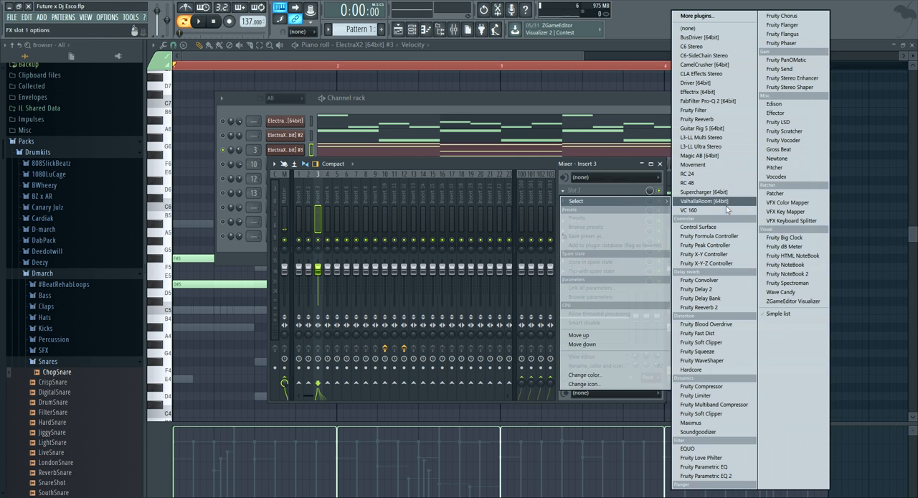
left_click(793, 166)
left_click(520, 91)
left_click(520, 91)
left_click(228, 206)
left_click(541, 90)
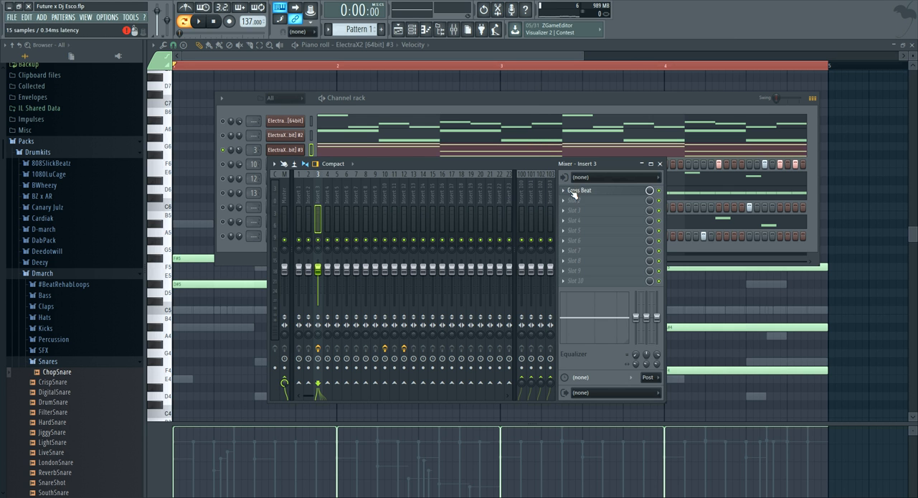
Load Fruity Parametric EQ 2 into the second effect slot of mixer Insert 3
left_click(570, 200)
mouse_move(636, 211)
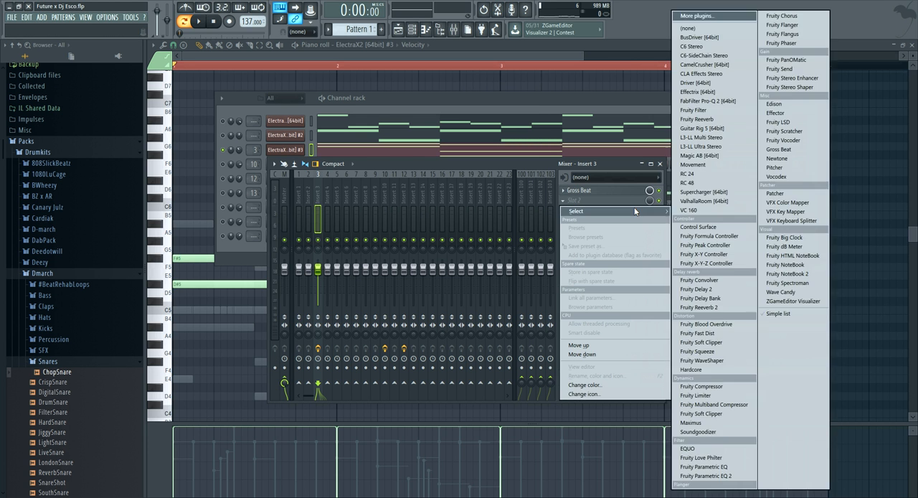
left_click(703, 475)
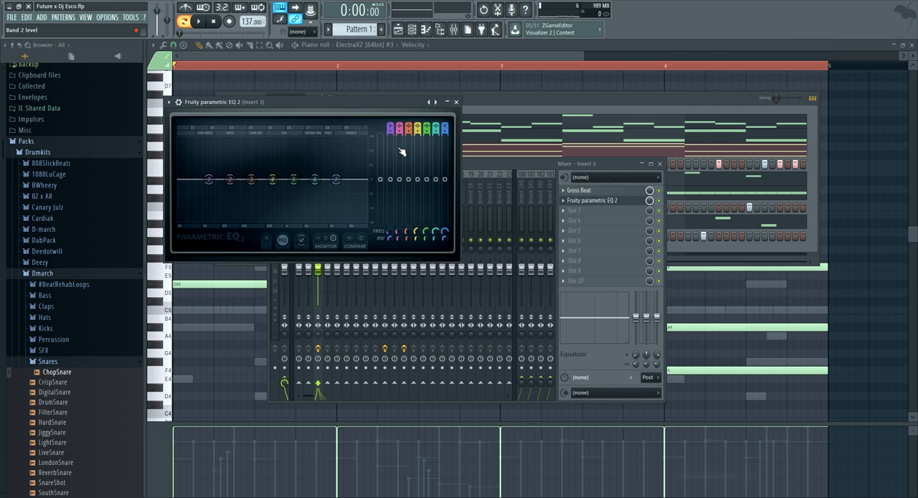
Turn band 1 of Insert 3's Parametric EQ 2 into a high-pass filter, raise its cutoff to thin the lows, and play the pattern
mouse_move(391, 124)
left_mouse_down()
mouse_move(391, 139)
mouse_move(391, 123)
left_mouse_up()
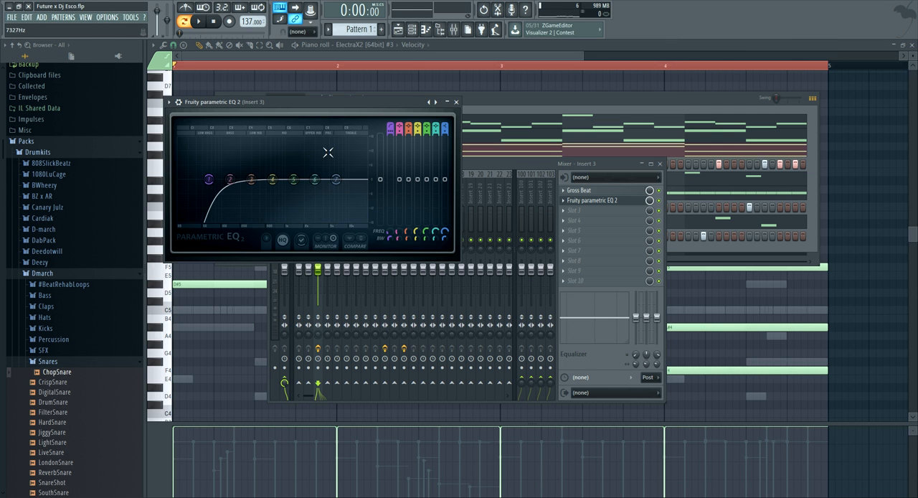
left_click_drag(213, 182, 233, 138)
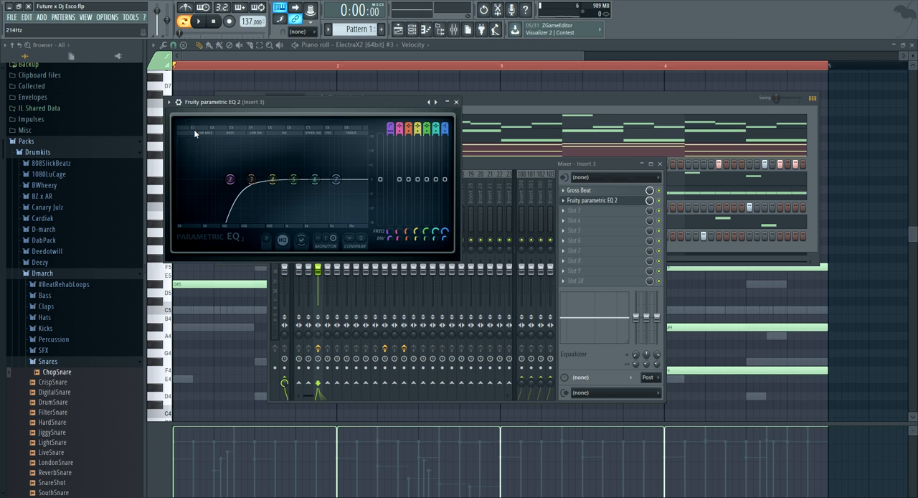
left_click_drag(230, 179, 236, 179)
left_click_drag(231, 179, 242, 180)
key("space")
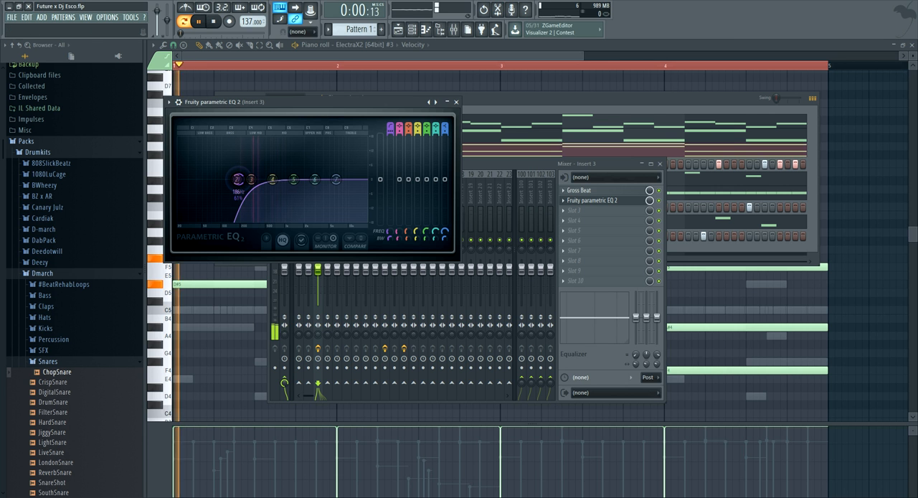
left_click(456, 102)
Unsolo ElectraX #3 in the channel rack, audition the first two ElectraX channels in turn, and leave only the first one muted
left_click(414, 113)
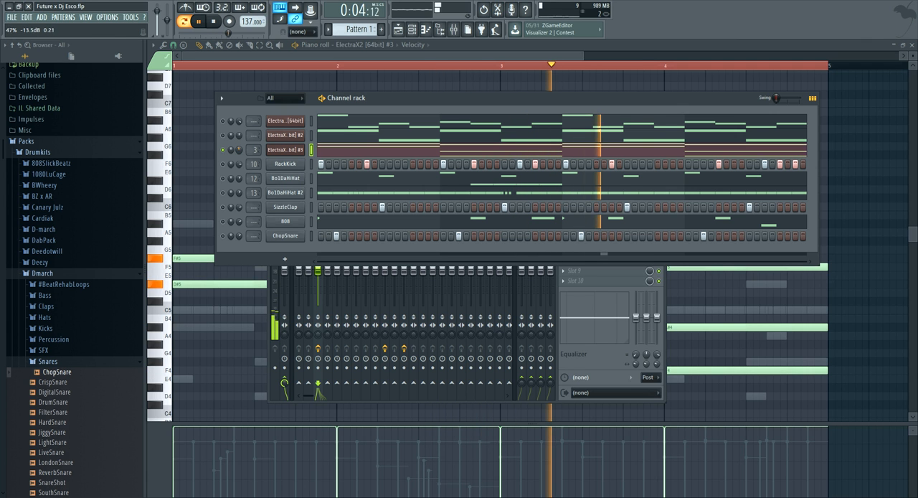
right_click(222, 150)
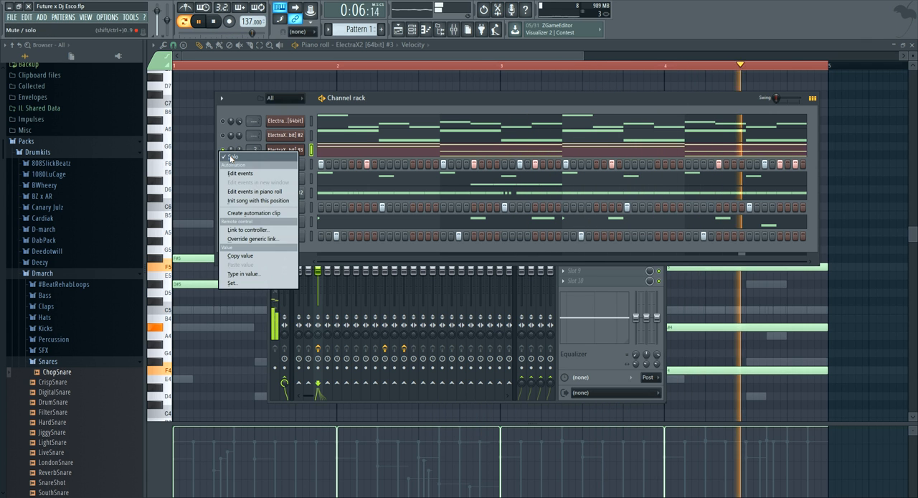
left_click(230, 158)
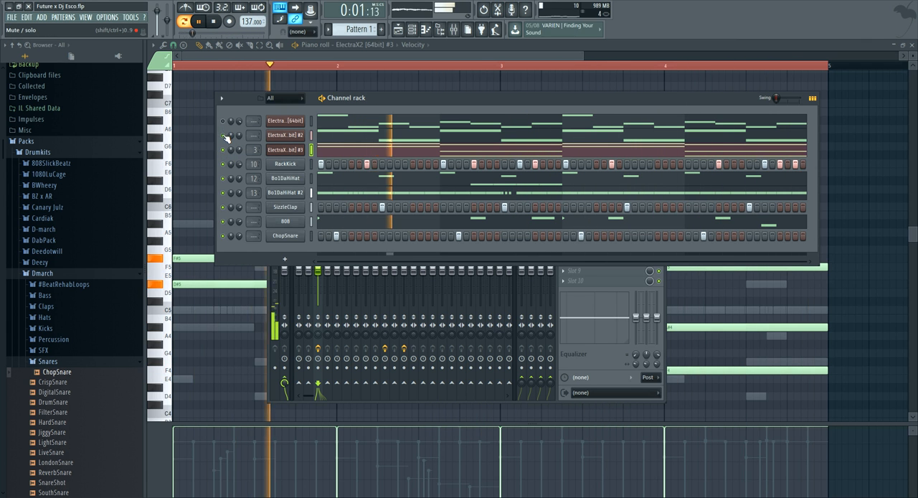
left_click(225, 136)
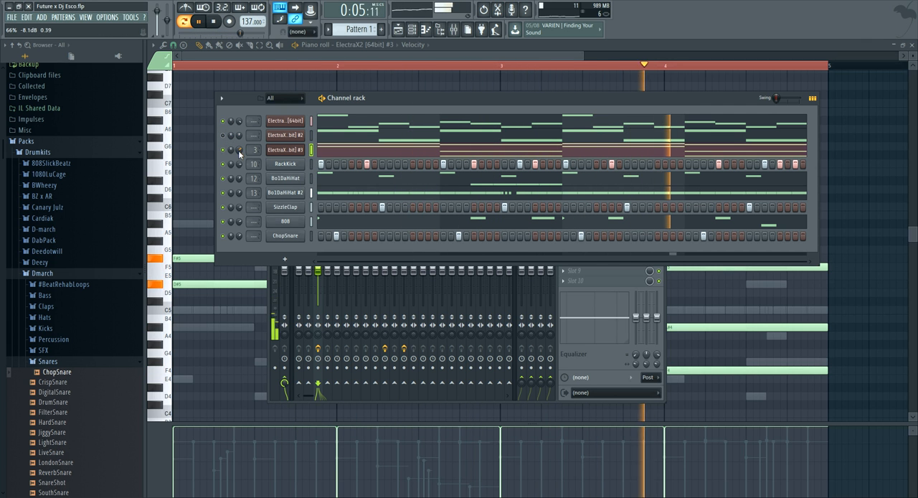
left_click(223, 136)
left_click(223, 121)
Save the project under its current file name
left_click(11, 16)
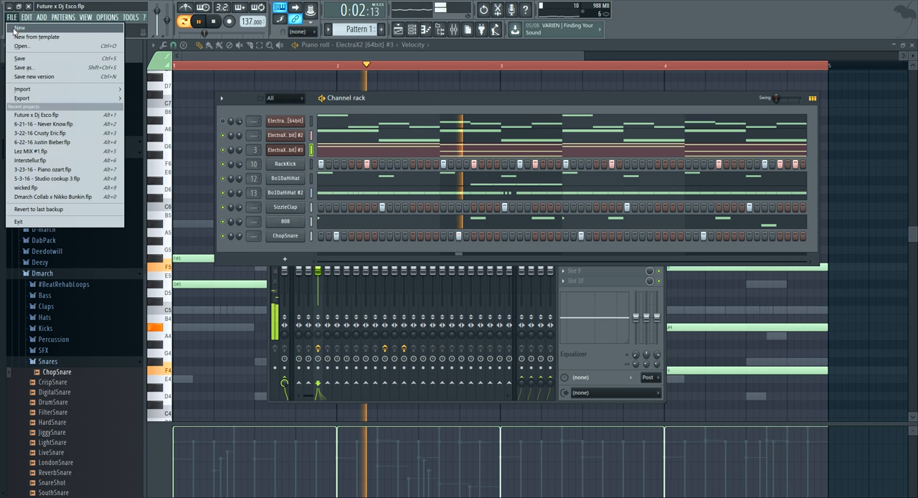
left_click(20, 59)
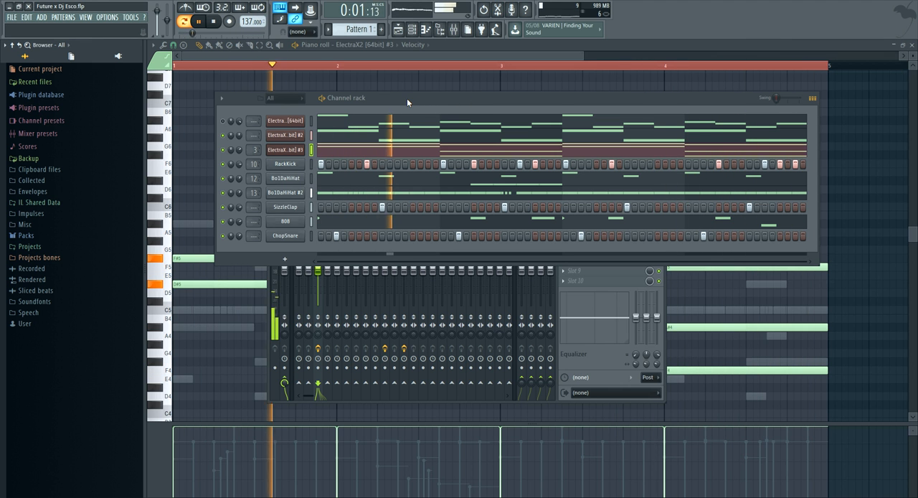
left_click(11, 16)
key("Escape")
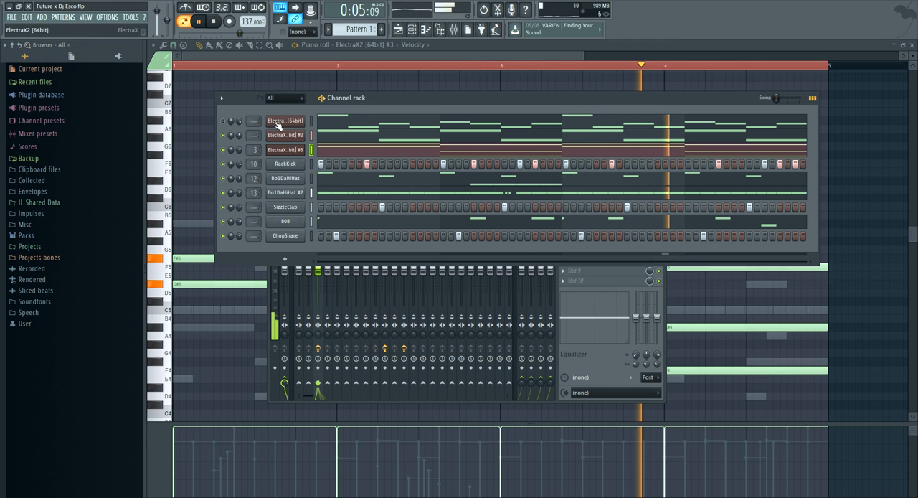
Stop playback and rename the first ElectraX channel as Pad #1
right_click(290, 121)
key("Escape")
key("space")
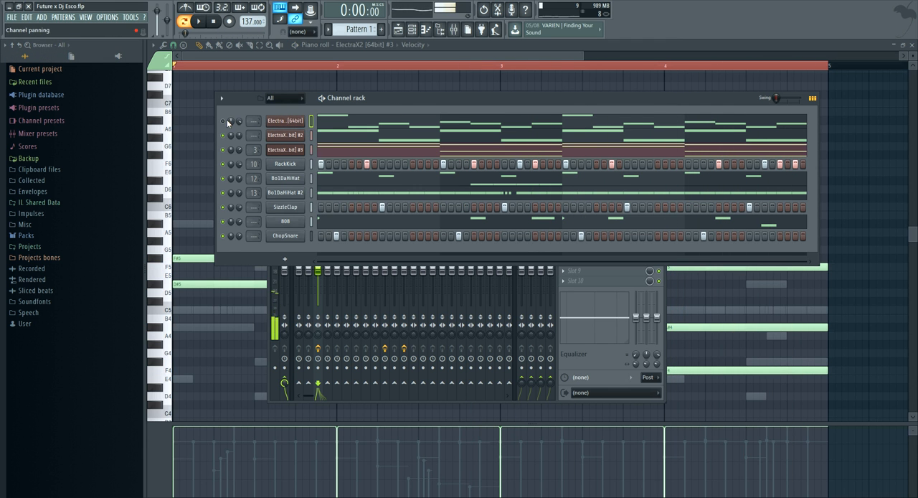
right_click(290, 121)
left_click(352, 136)
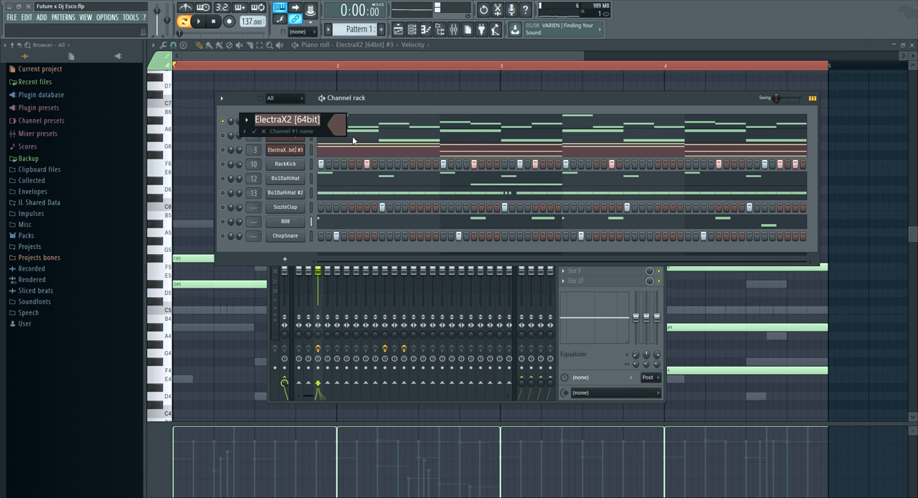
type("Pl")
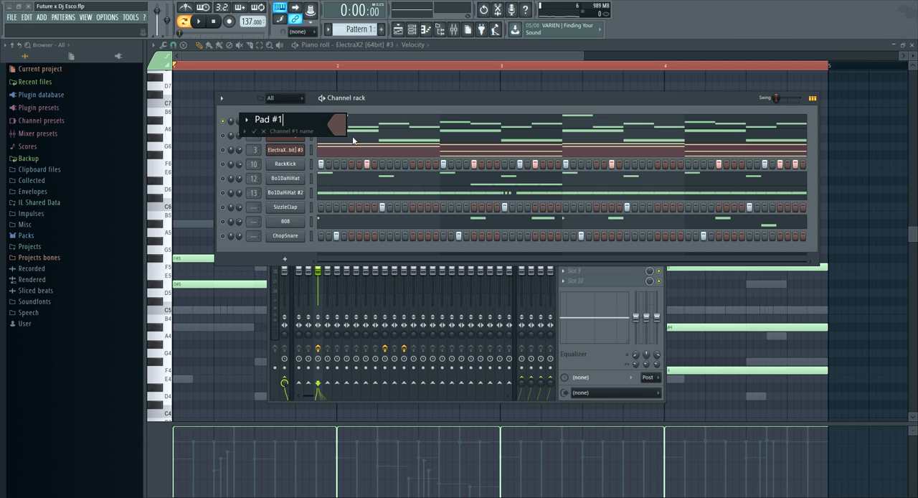
type("d #1")
key("Return")
Rename the ElectraX #2 channel, starting the new name with "Pl"
right_click(320, 136)
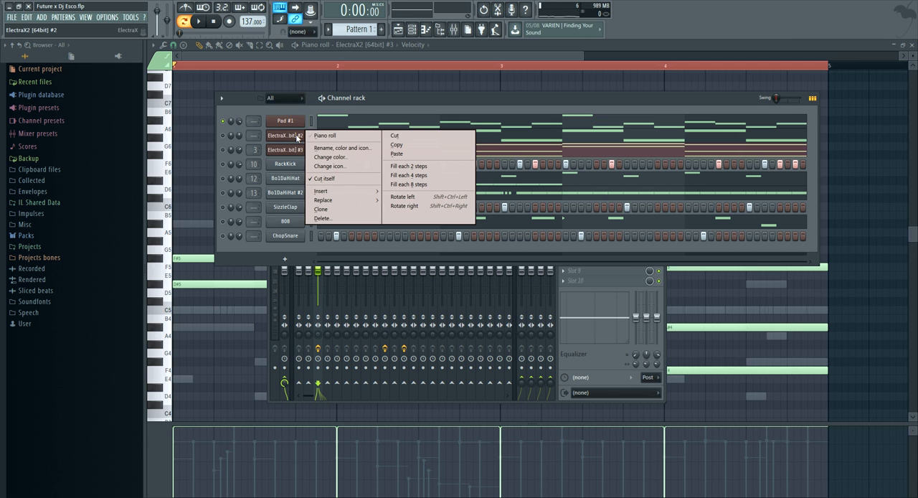
left_click(338, 150)
type("Pl")
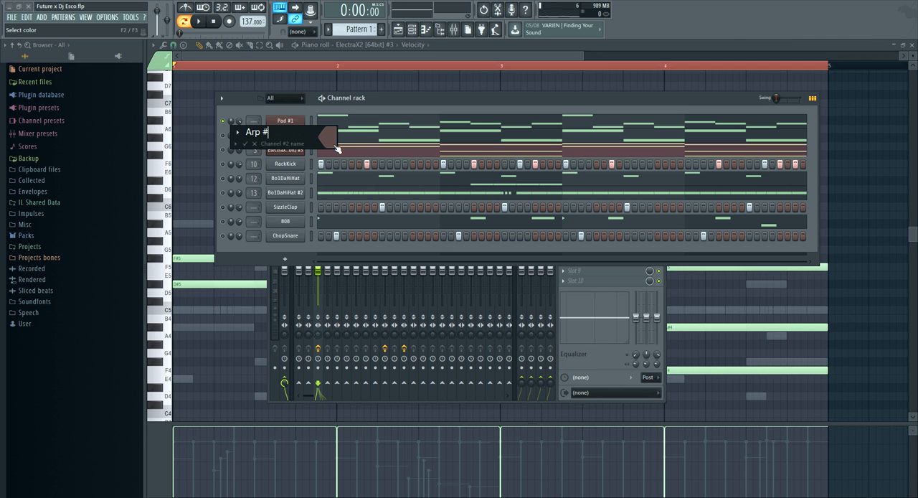
Name the second ElectraX channel Arp #1 and the third ElectraX channel Pad #1
type("1")
key("Return")
right_click(284, 154)
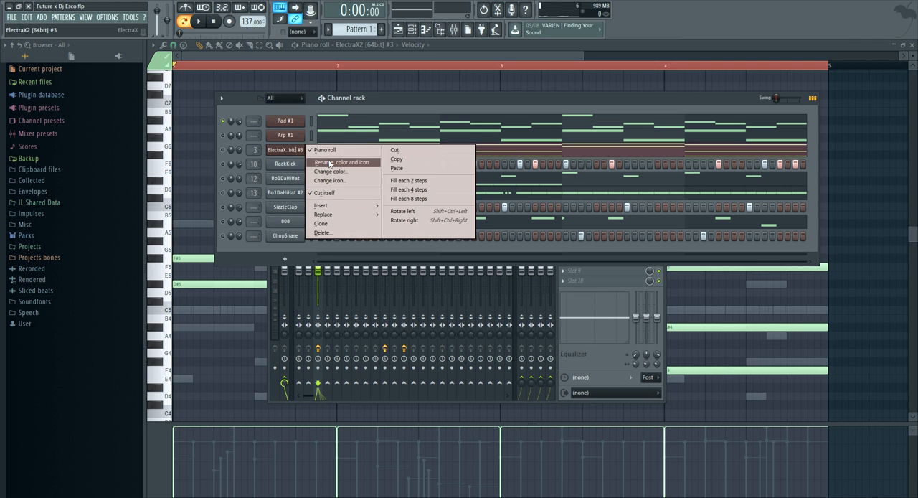
left_click(339, 167)
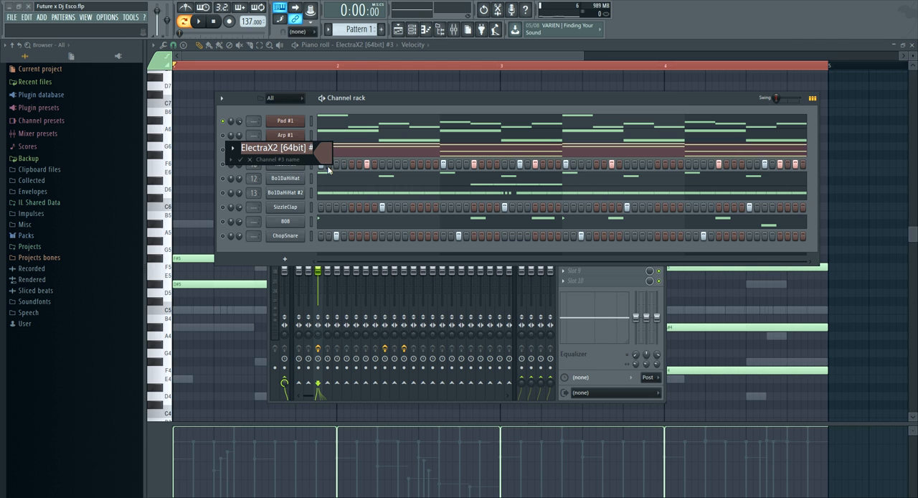
type("Pa")
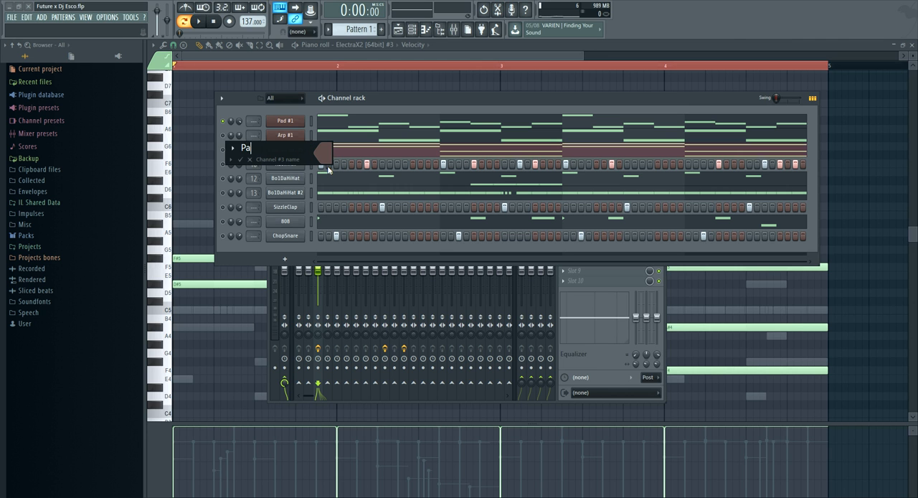
type("d #1")
key("Return")
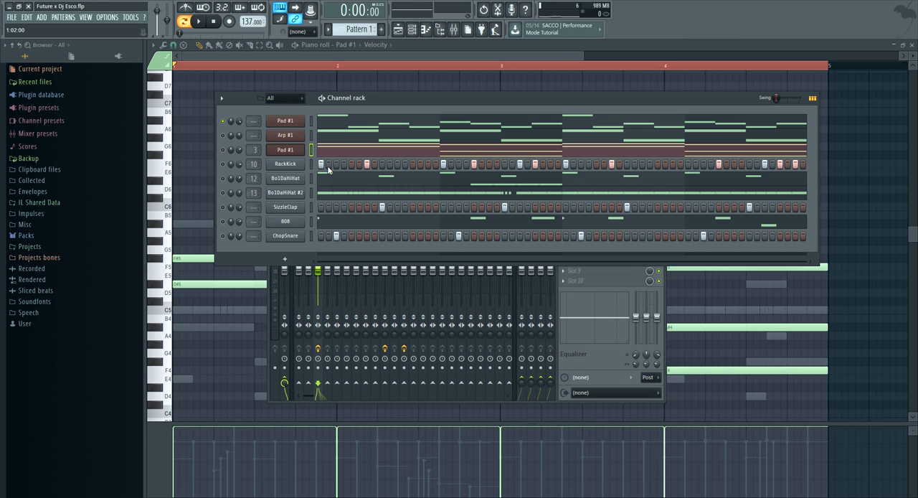
Rename the RackKick channel as Kick #1
right_click(292, 162)
left_click(344, 177)
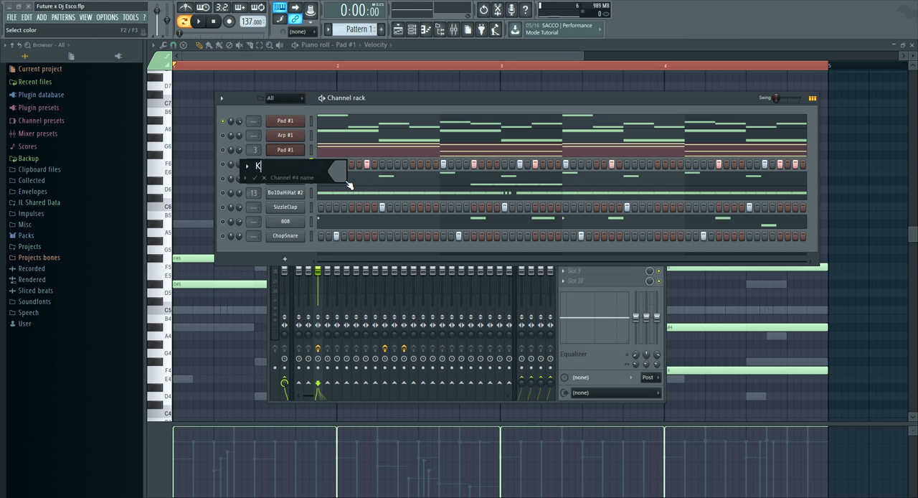
key("Return")
right_click(300, 163)
left_click(345, 178)
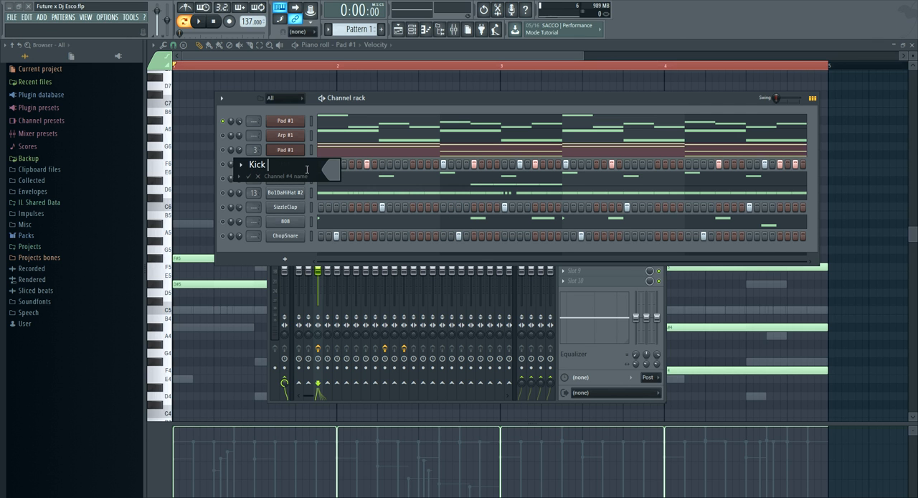
key("Return")
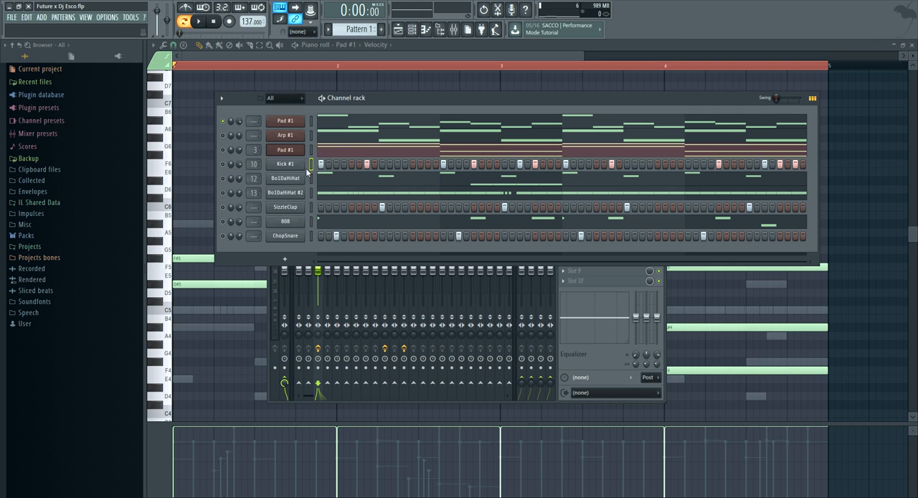
Rename the Bo1DaHiHat channel as HiHat #1
right_click(308, 174)
left_click(335, 187)
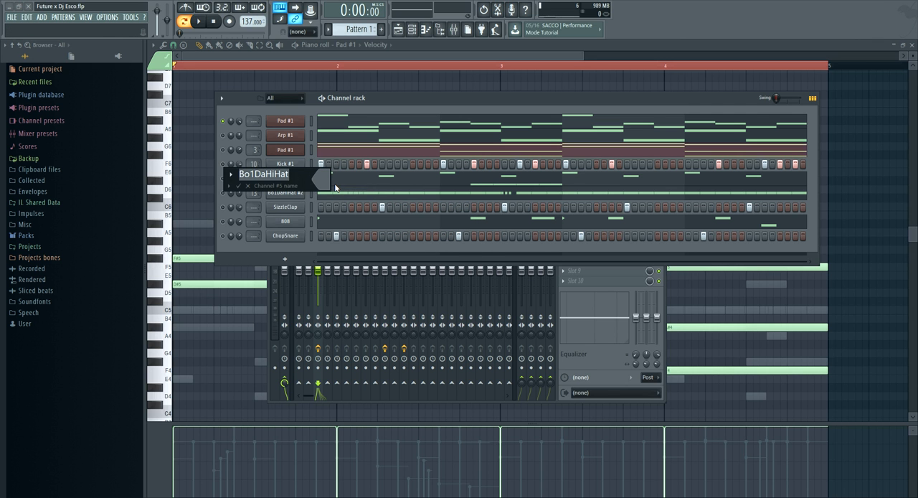
type("HiHat #")
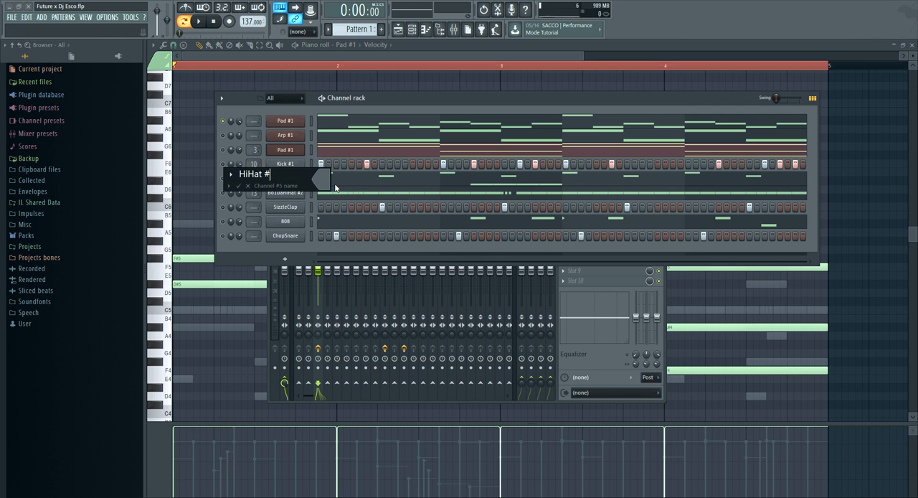
type("1")
key("Return")
Rename the Bo1DaHiHat #2 channel as HiHat #2
right_click(303, 201)
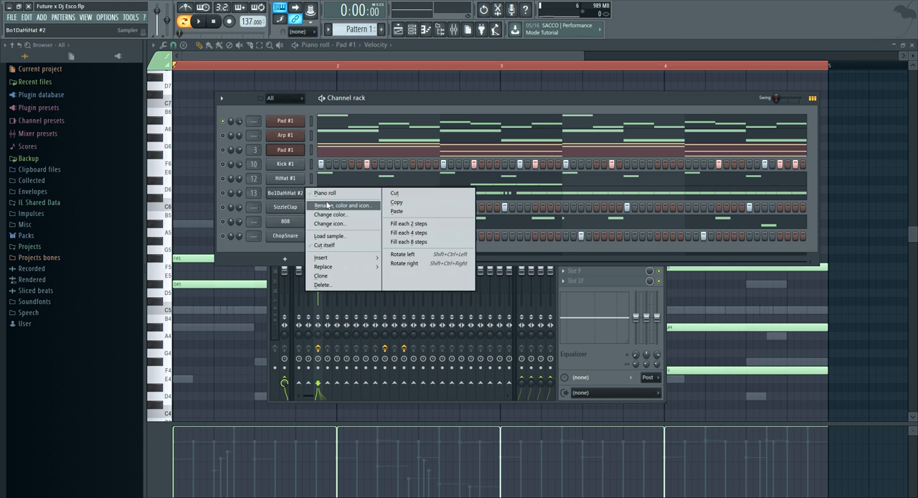
left_click(337, 205)
type("HiH")
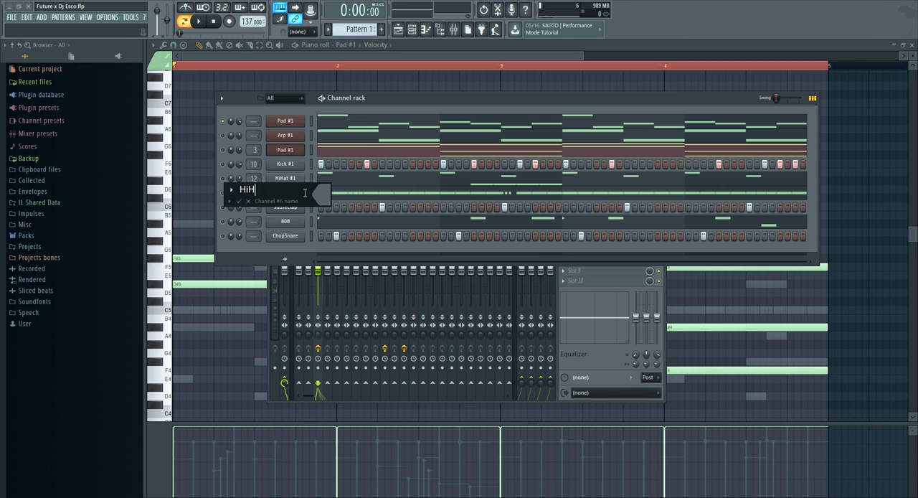
type("at #2")
key("Return")
Rename the SizzleClap channel as Clap #1
right_click(285, 207)
left_click(351, 220)
type("Clap #1")
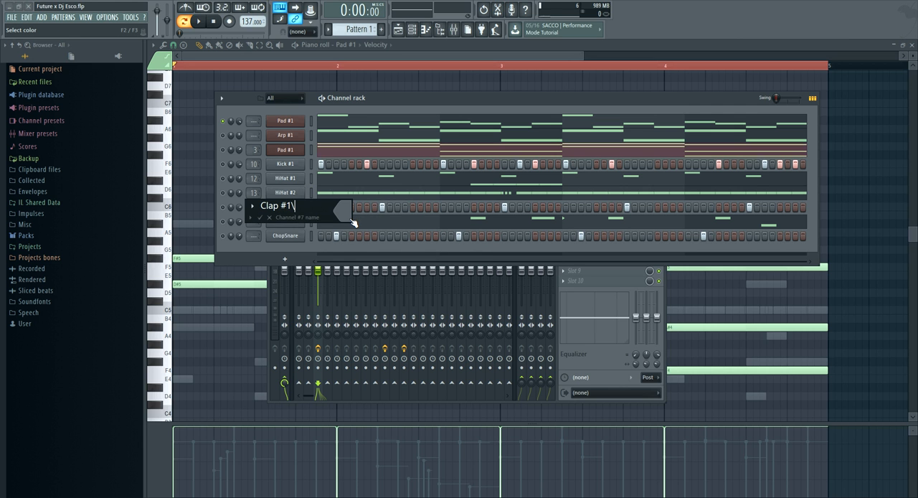
type("\\")
key("BackSpace")
key("Return")
Rename the 808 channel as 808 #1
right_click(289, 220)
left_click(318, 234)
left_click(286, 221)
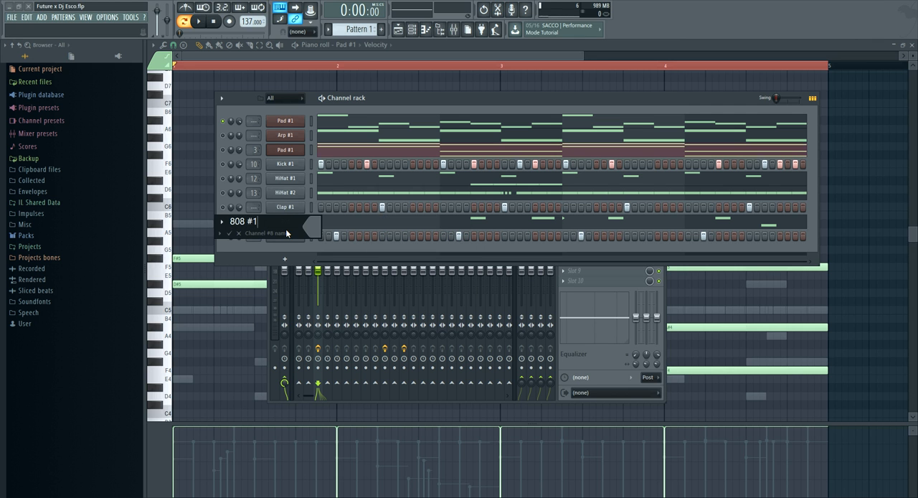
type("#1")
key("Return")
Rename the ChopSnare channel as Background Snare #1
right_click(287, 232)
left_click(341, 249)
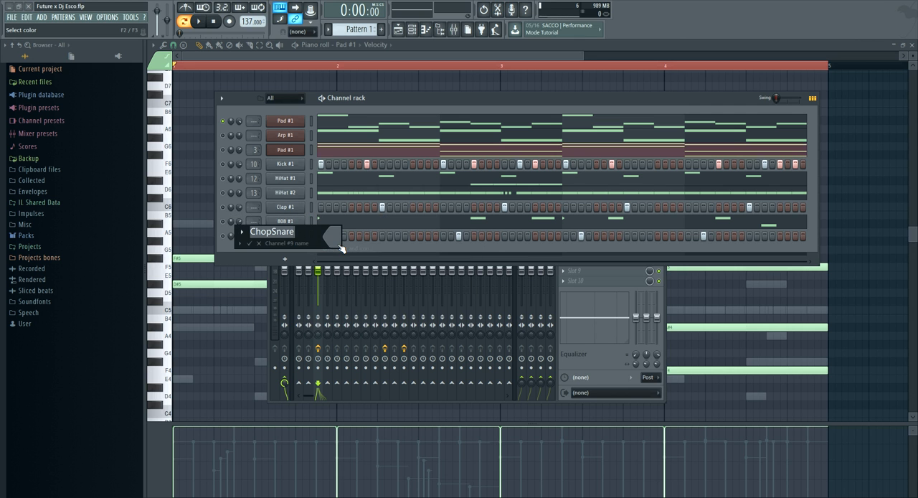
type("Back")
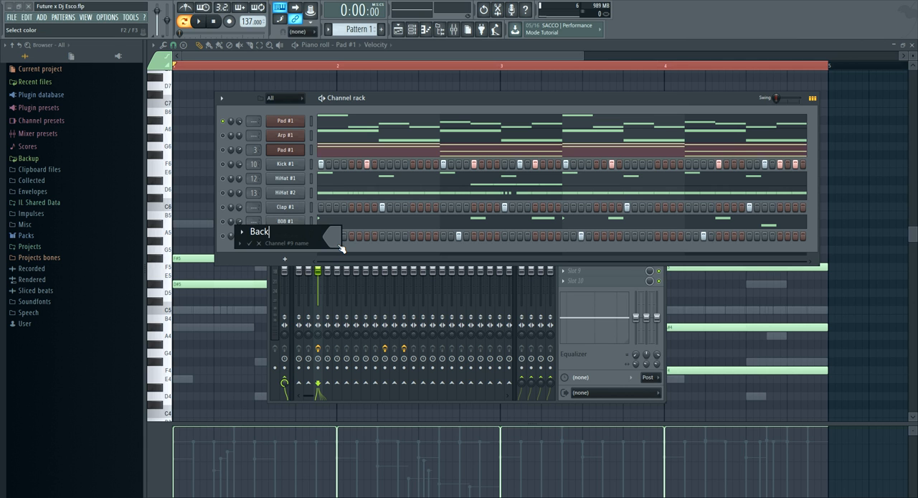
type("ground Snare #1")
key("Return")
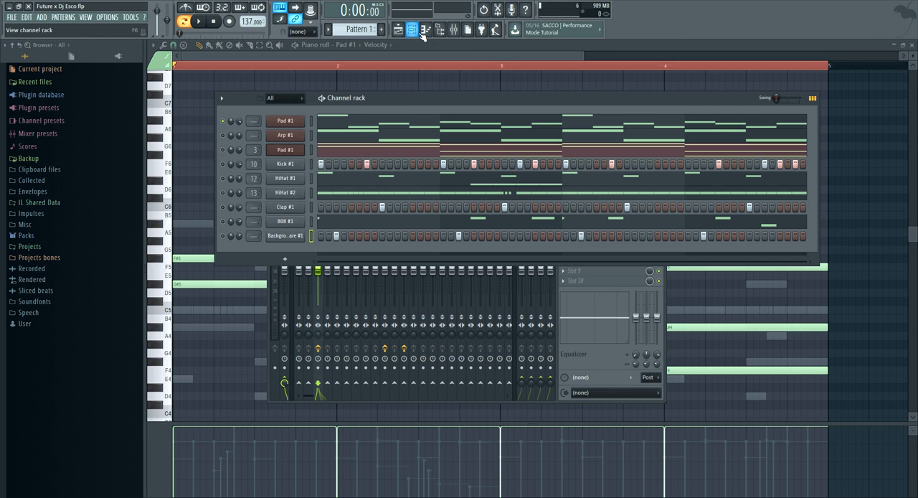
Save the project and split Pattern 1 into separate patterns by channel
left_click(14, 19)
left_click(26, 58)
left_click(63, 18)
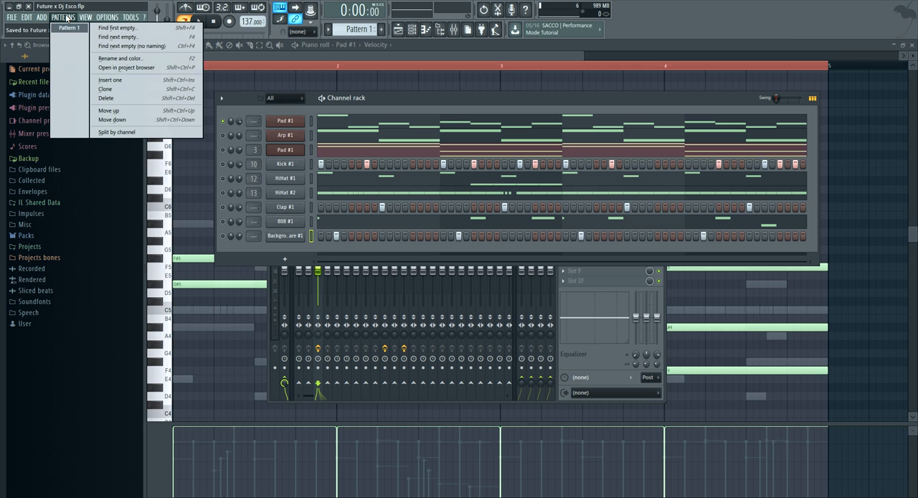
left_click(115, 132)
Place the first Pad #1 pattern on playlist Track 1 at bars 1 and 5, with song playback running
left_click(262, 51)
left_click(305, 45)
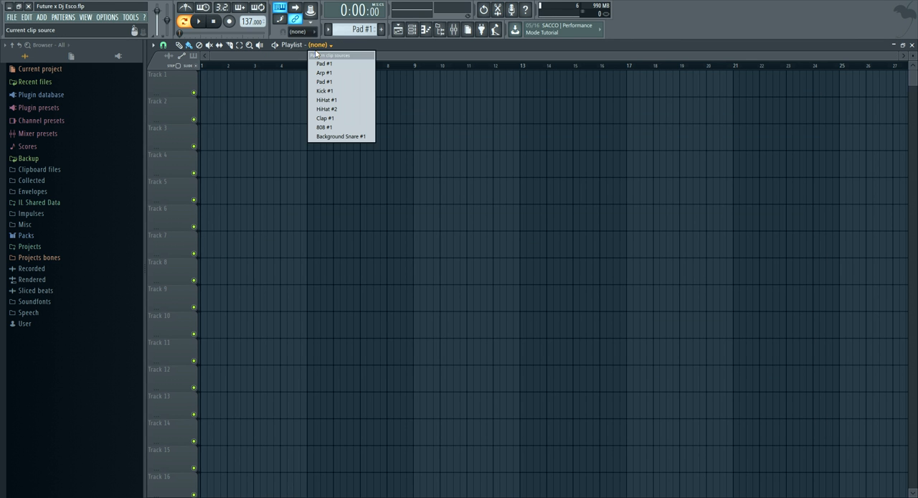
left_click(320, 63)
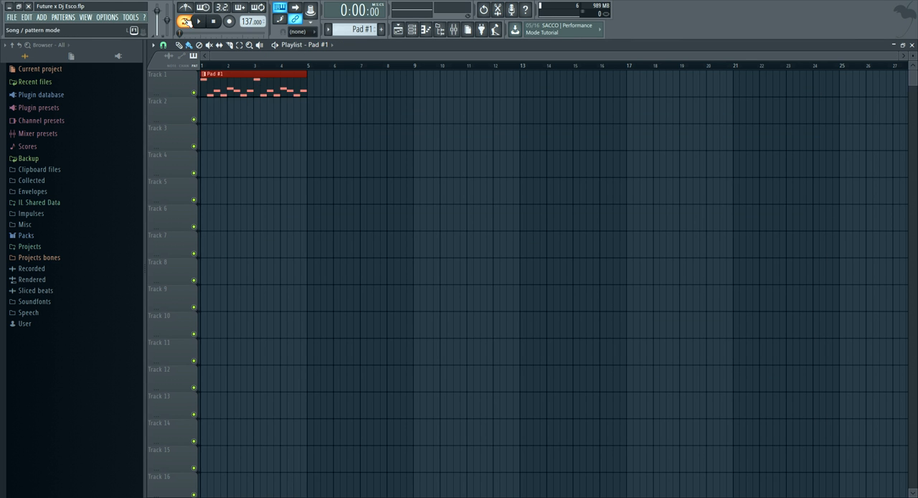
left_click(327, 47)
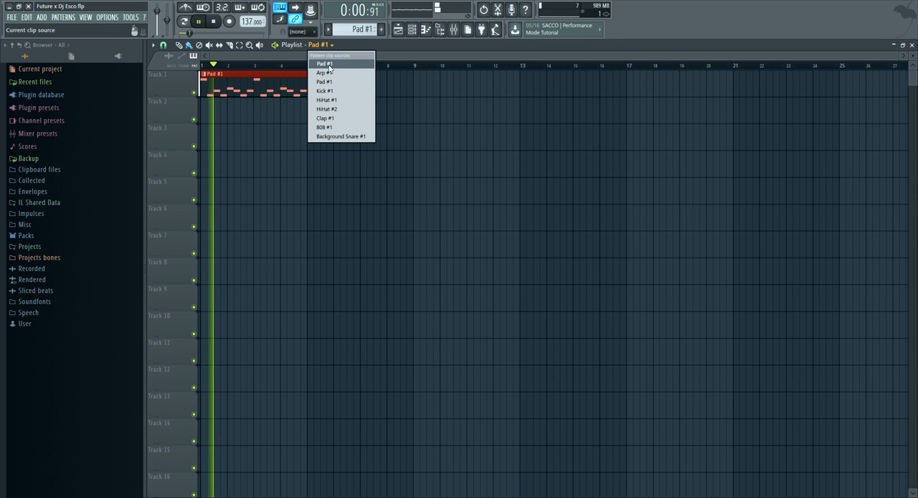
left_click(327, 63)
left_click(324, 80)
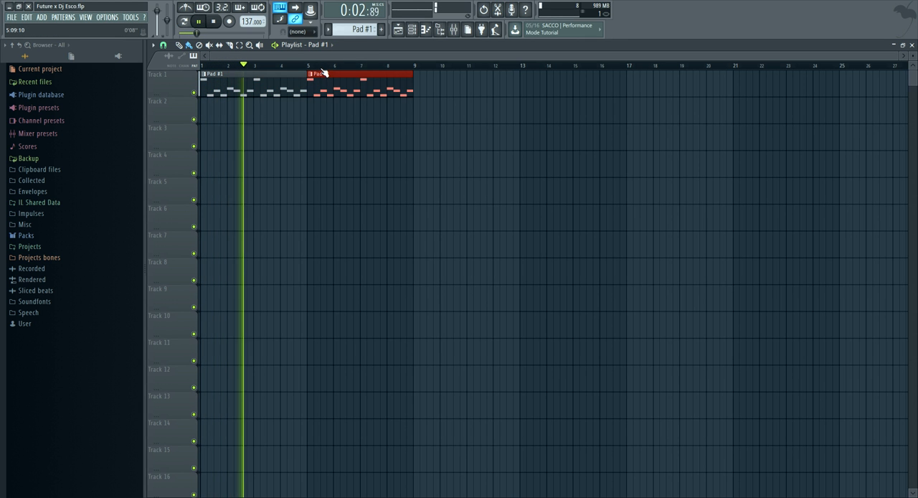
Place an 808 #1 clip on Track 7 at bar 5 of the playlist
scroll(322, 67, "up", 1)
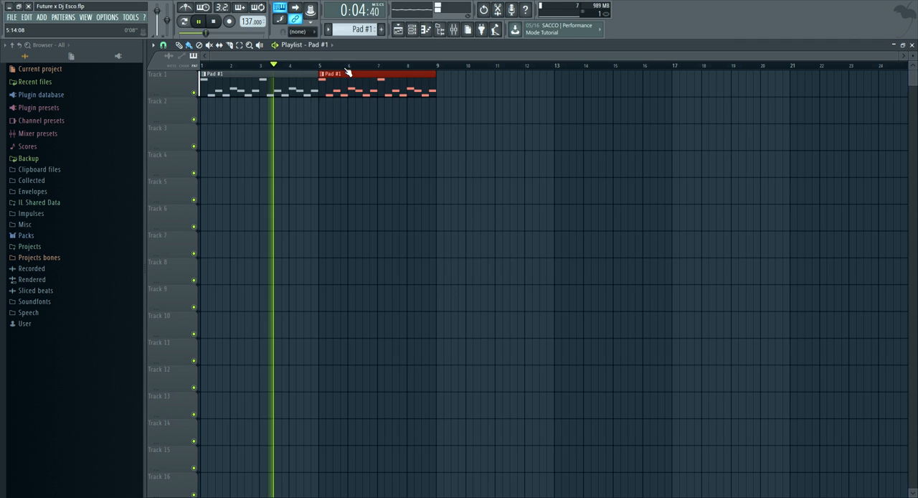
left_click(321, 44)
left_click(328, 127)
left_click(328, 249)
left_click(426, 30)
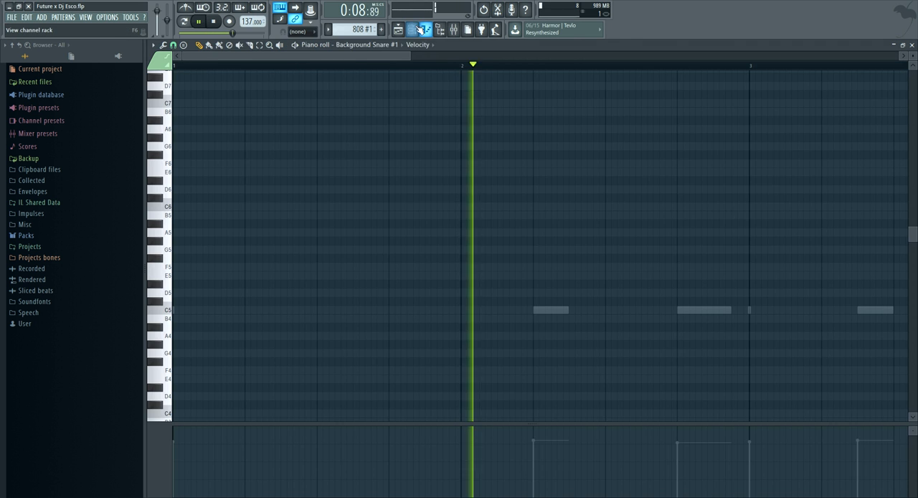
left_click(411, 30)
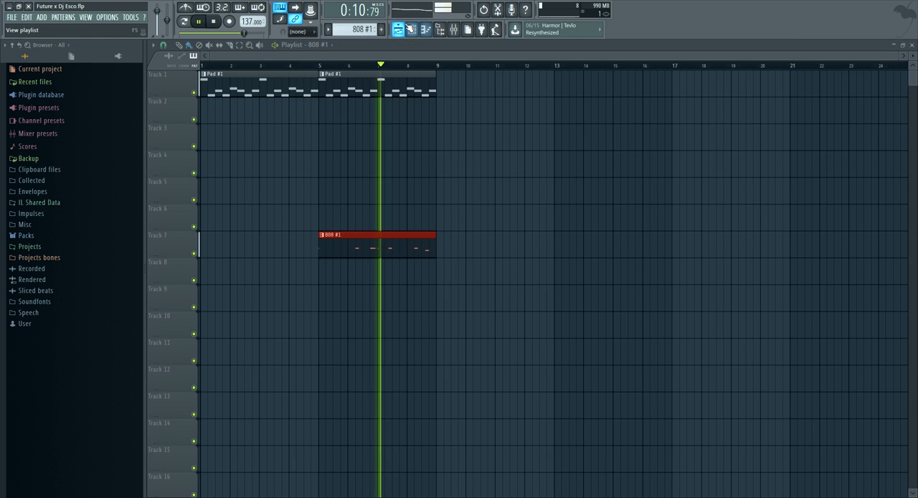
left_click(399, 30)
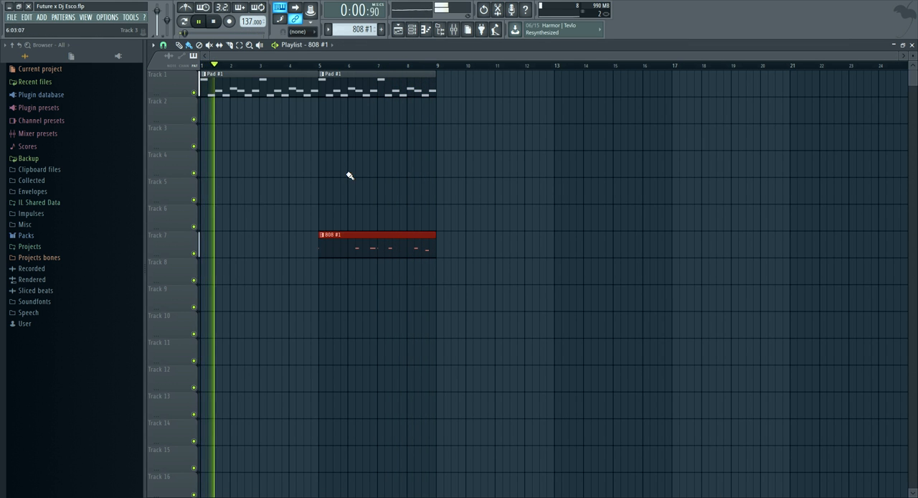
Try a Kick #1 clip on Track 4 at bar 5 and choose HiHat #1 as the clip source
left_click(320, 44)
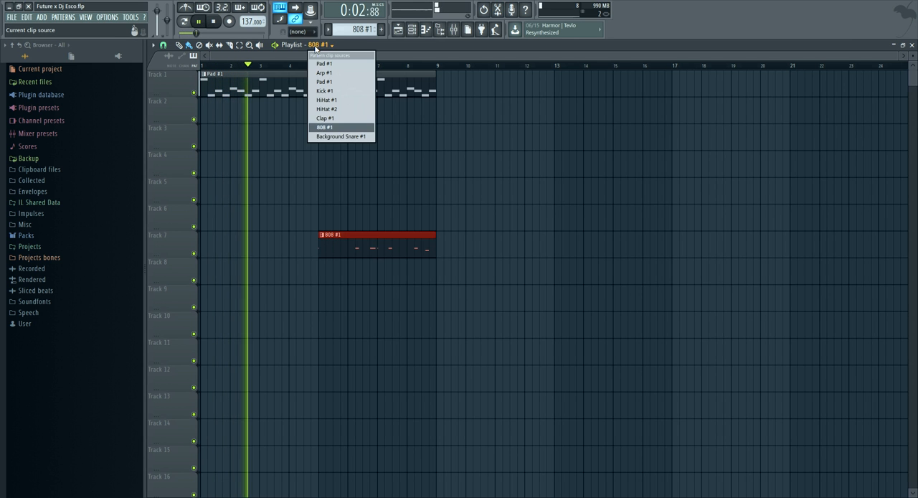
left_click(324, 90)
left_click(322, 154)
left_click(320, 45)
left_click(326, 100)
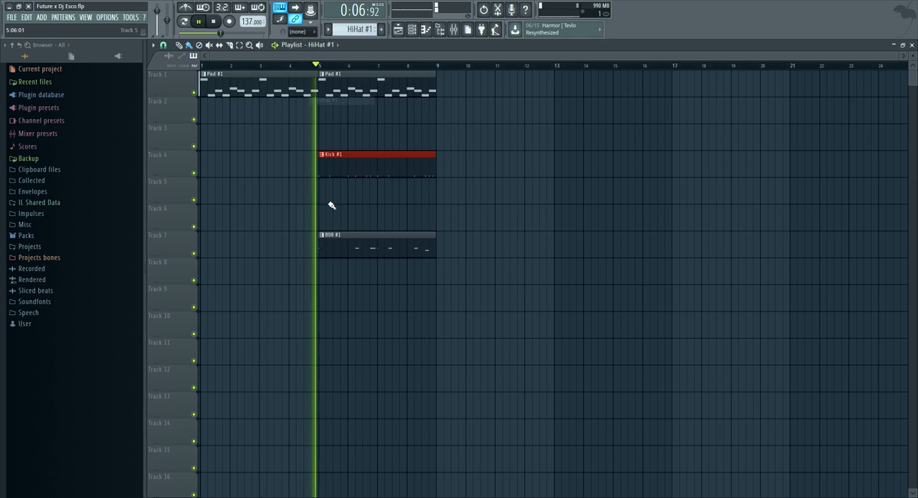
Move the 808 #1 clip down to Track 8 and delete the Kick #1 clip from Track 4
left_click_drag(342, 249, 376, 51)
right_click(348, 173)
Duplicate the Pad #1 and 808 #1 clips at bar 5 so they repeat from bar 9, and stop playback
left_click(239, 44)
key("ctrl+b")
left_click(179, 46)
key("space")
Place a Background Snare #1 clip on Track 9 and a Clap #1 clip on Track 7, both at bar 9
left_click(318, 46)
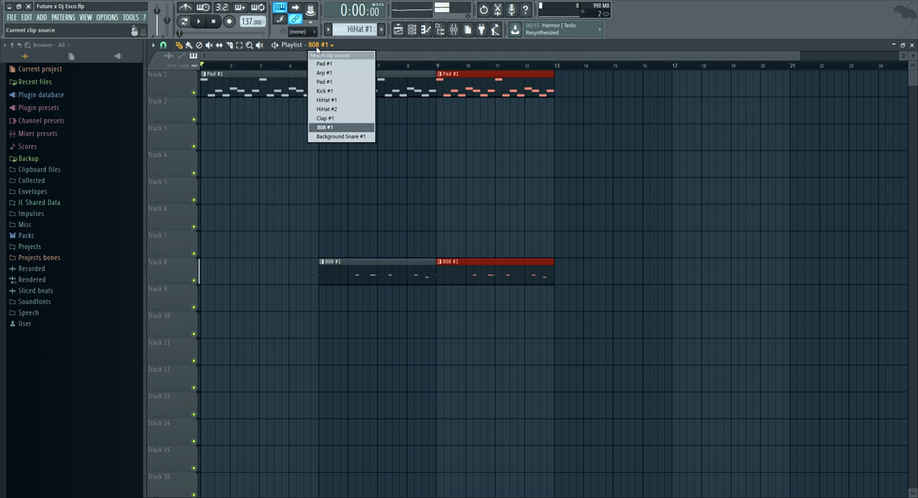
left_click(347, 137)
left_click(438, 299)
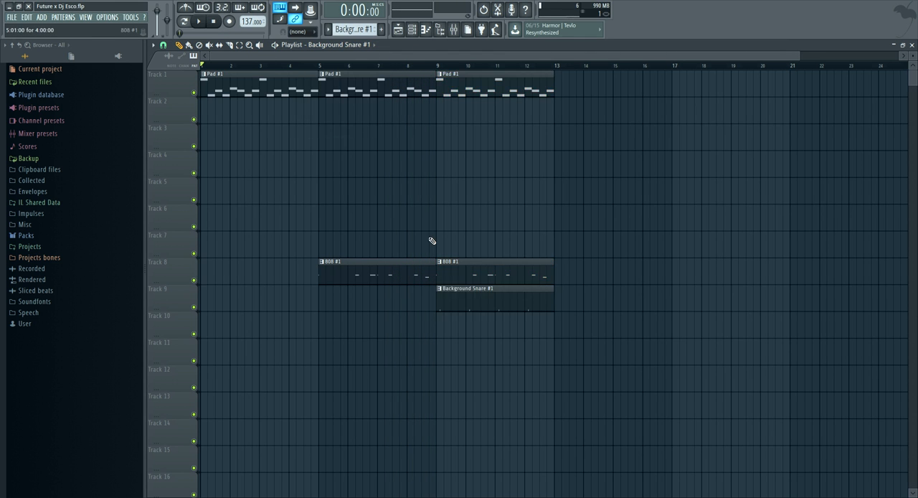
left_click(354, 45)
left_click(341, 118)
left_click(451, 244)
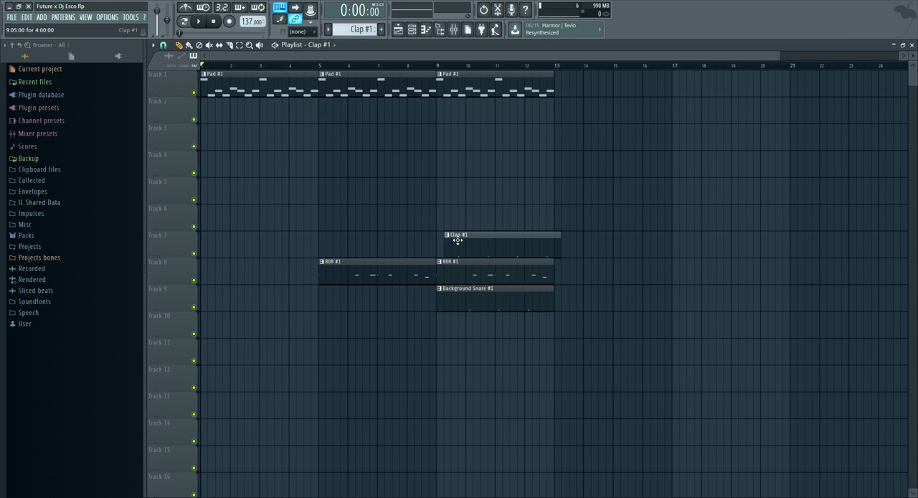
Place HiHat #2 on Track 6, Kick #1 on Track 4 and HiHat #1 on Track 5, all at bar 9
left_click(328, 46)
left_click(328, 109)
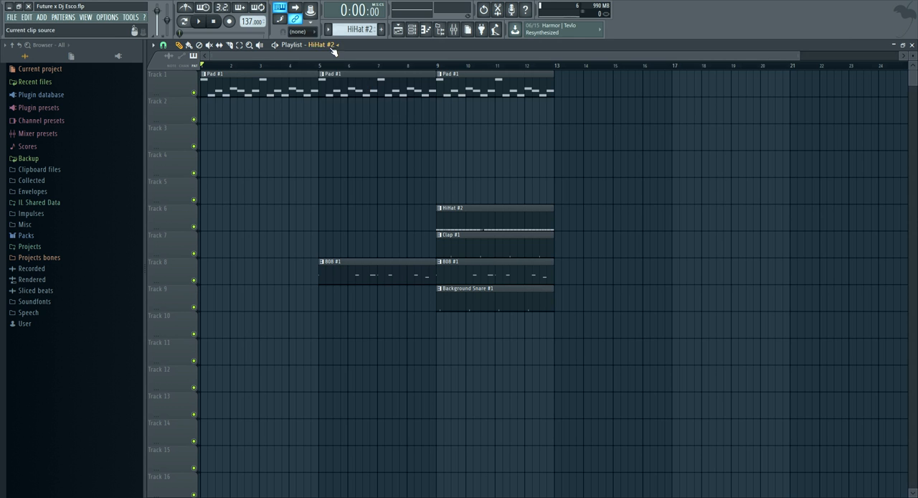
left_click(332, 46)
left_click(337, 91)
left_click(440, 167)
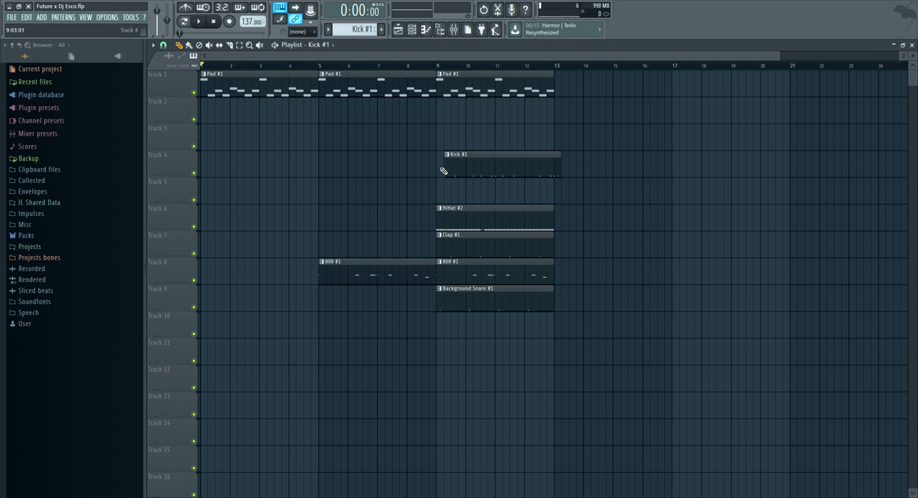
left_click(324, 46)
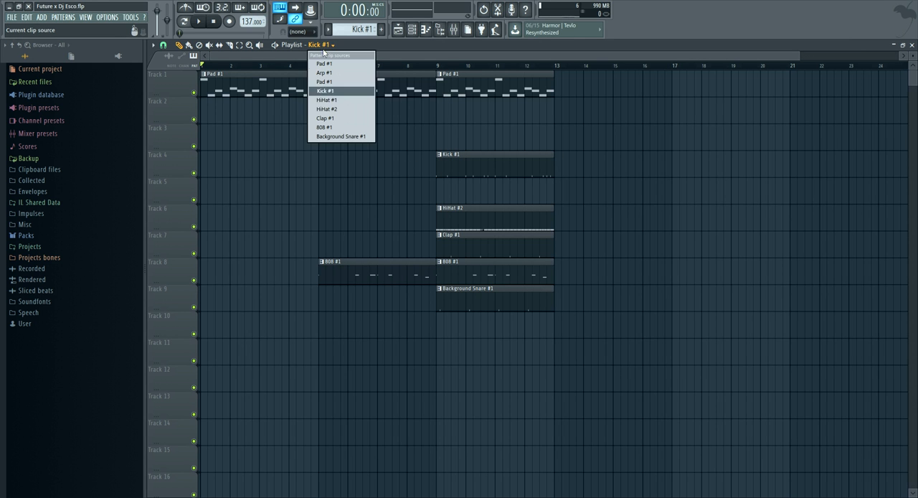
left_click(337, 101)
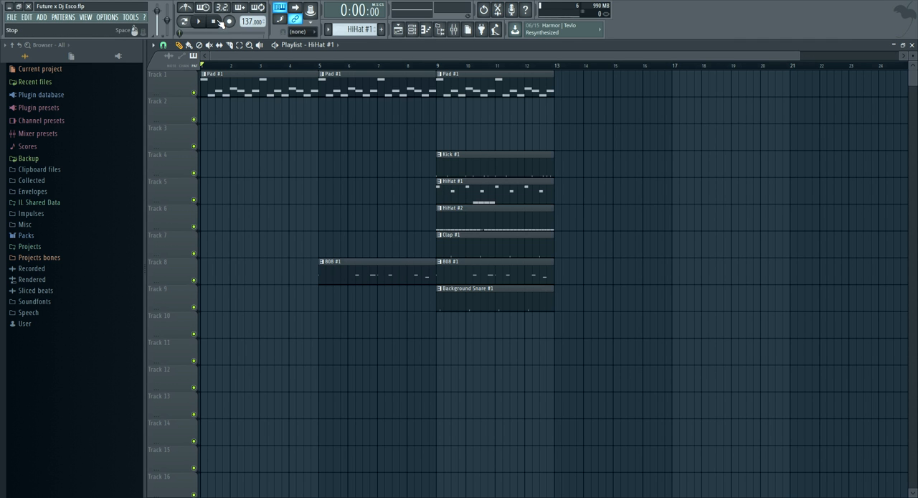
Hide the browser and start playing the song arrangement from the beginning
left_click(439, 29)
left_click(200, 21)
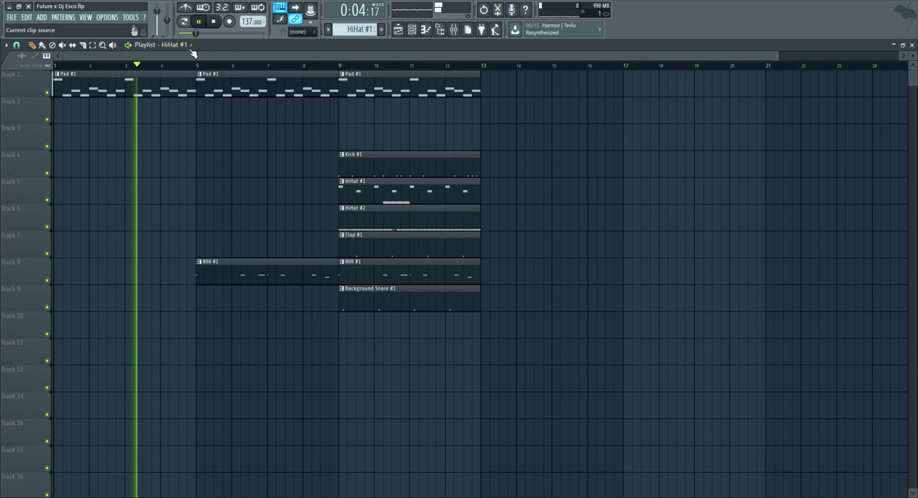
Place an Arp #1 clip on Track 2 at bar 9 and delete it again
left_click(190, 45)
left_click(188, 63)
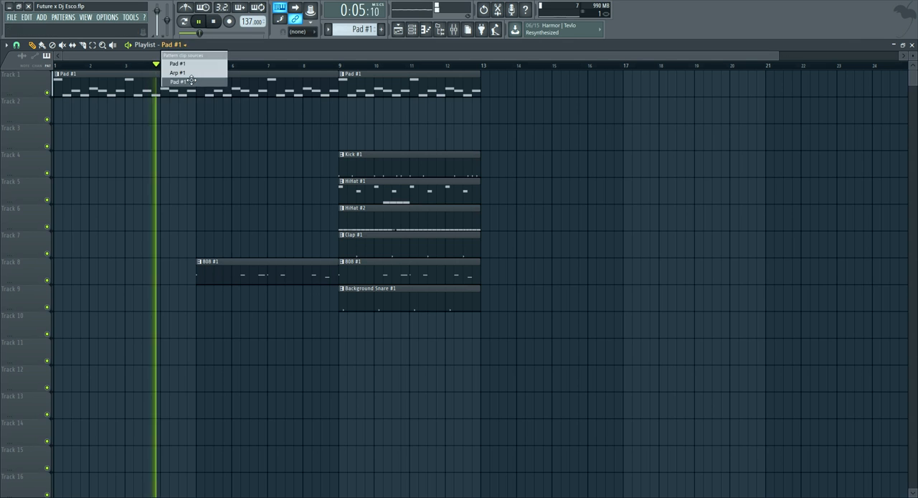
left_click(172, 45)
left_click(185, 71)
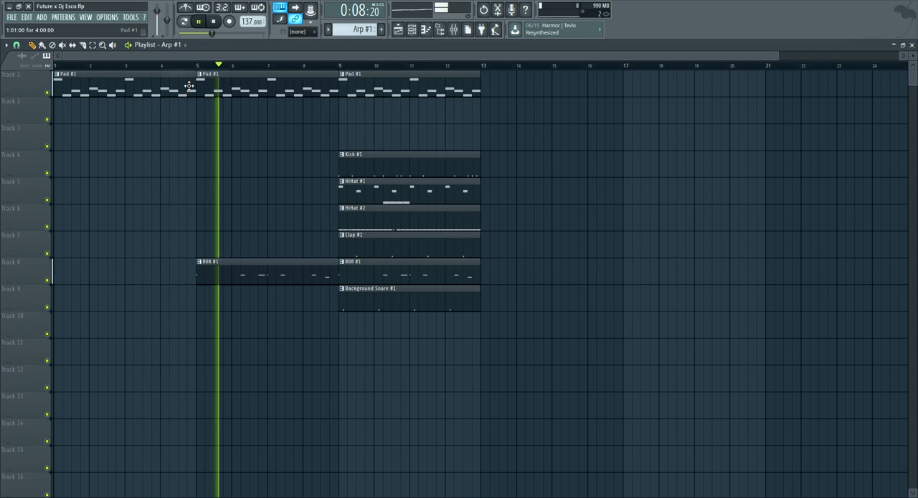
left_click(342, 113)
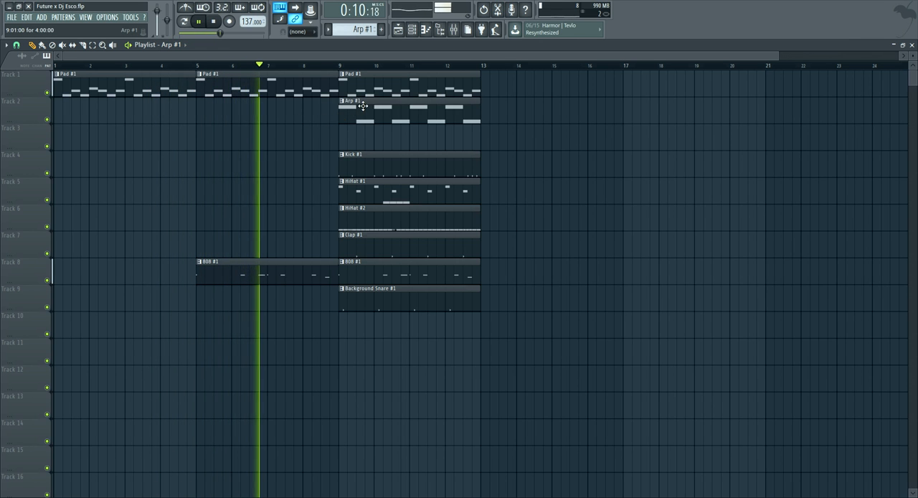
scroll(367, 75, "down", 2)
right_click(340, 111)
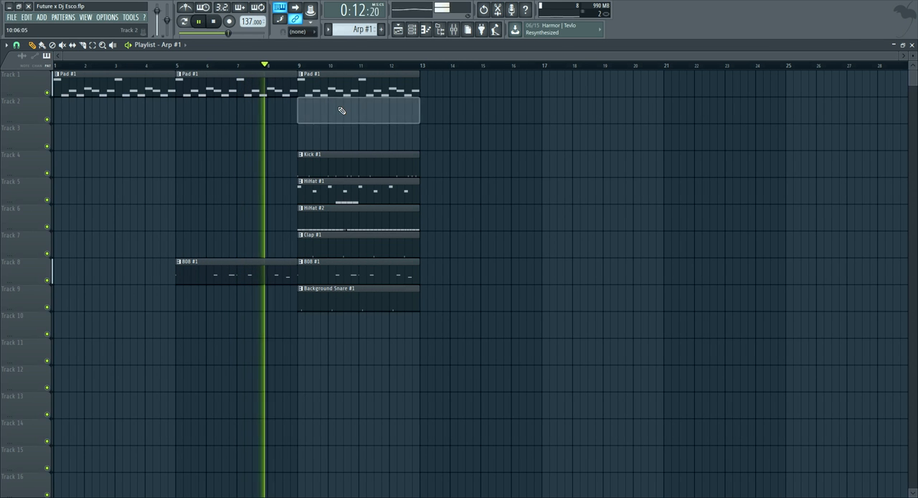
Select all clips in the bar 9 section on Tracks 1 to 9 and duplicate them at bar 13
left_click(92, 44)
left_click_drag(365, 310, 344, 68)
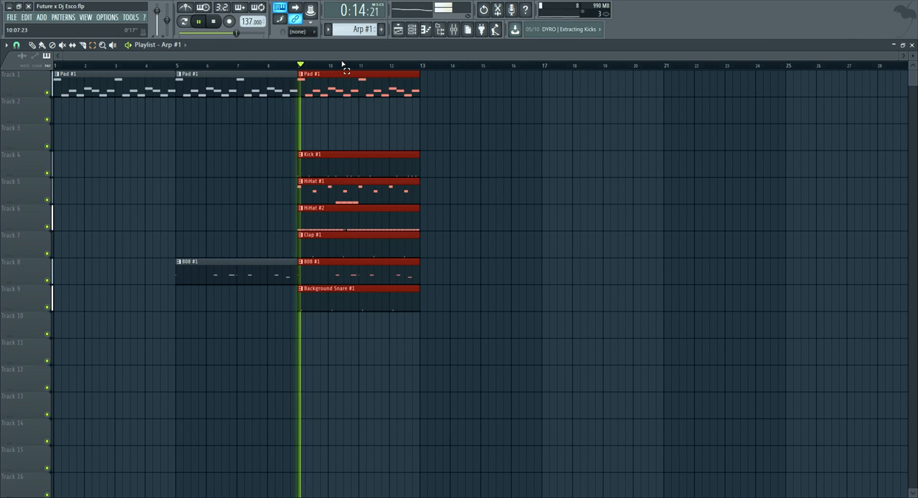
key("ctrl+b")
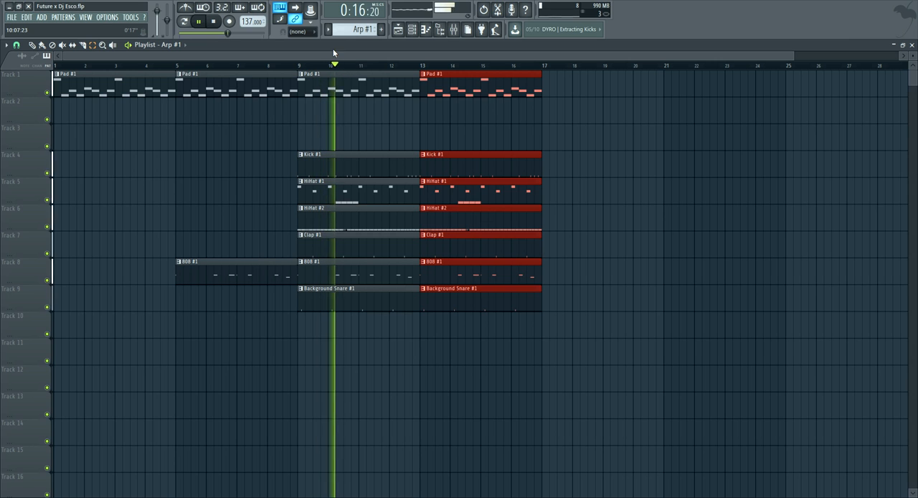
Open the panning options of the HiHat #2 channel in the channel rack
key("F6")
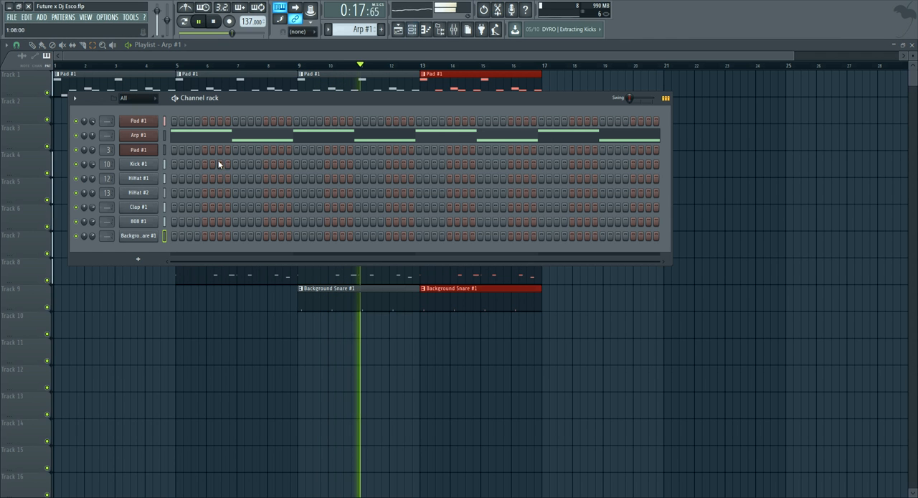
right_click(85, 181)
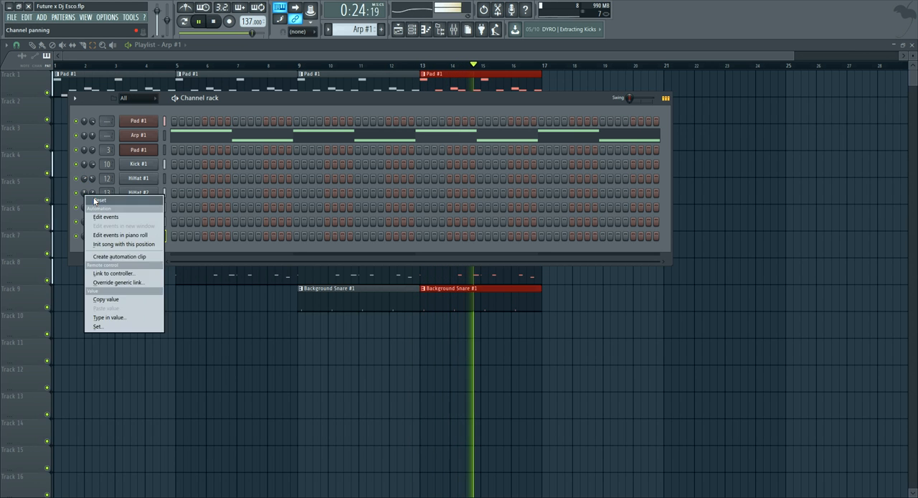
Duplicate the bar 13 section's clips at bar 17, and with playback stopped mark the time range from bar 9 to bar 17
left_click_drag(254, 56, 264, 58)
left_click_drag(492, 353, 478, 84)
key("ctrl+b")
key("space")
left_click_drag(284, 70, 531, 86)
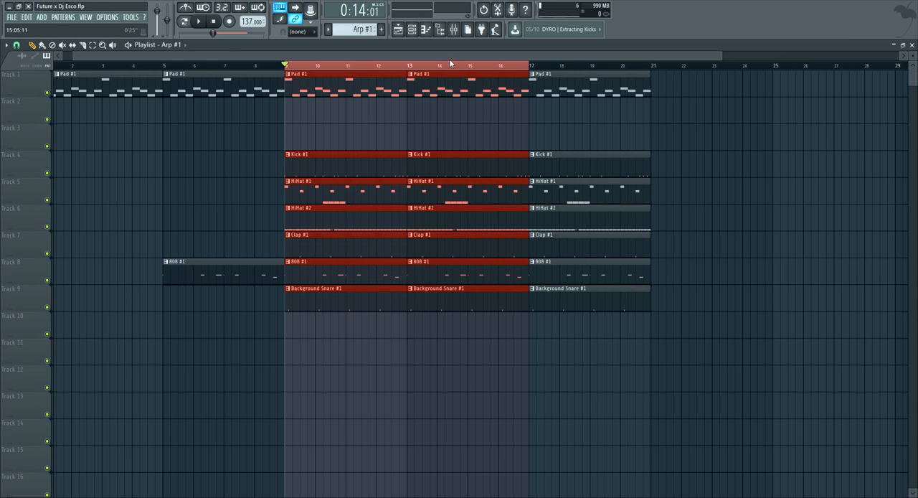
Place an Arp #1 clip on Track 2 at bar 17, undoing the extra one at bar 21
left_click(186, 49)
left_click(187, 64)
left_click(530, 110)
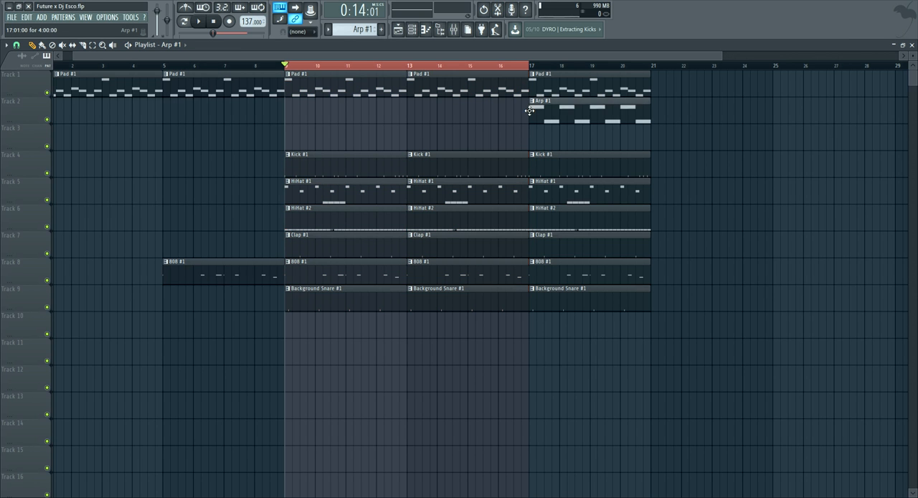
left_click(664, 114)
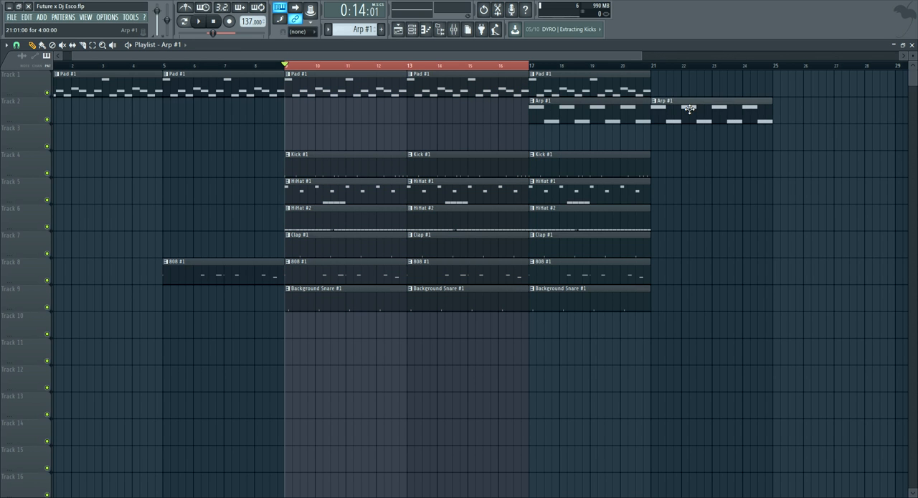
key("ctrl+z")
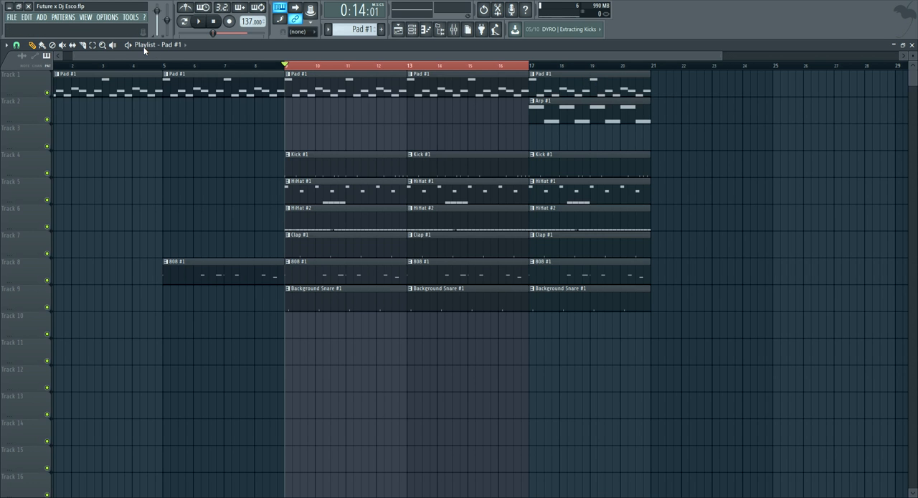
Try to duplicate all clips of the bar 17 section, and undo the duplication
left_click_drag(628, 389, 556, 75)
key("ctrl+b")
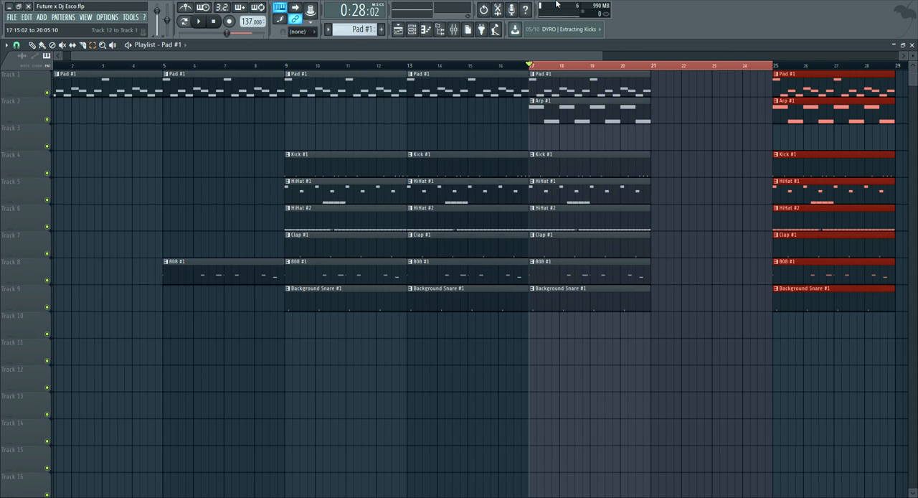
key("ctrl+z")
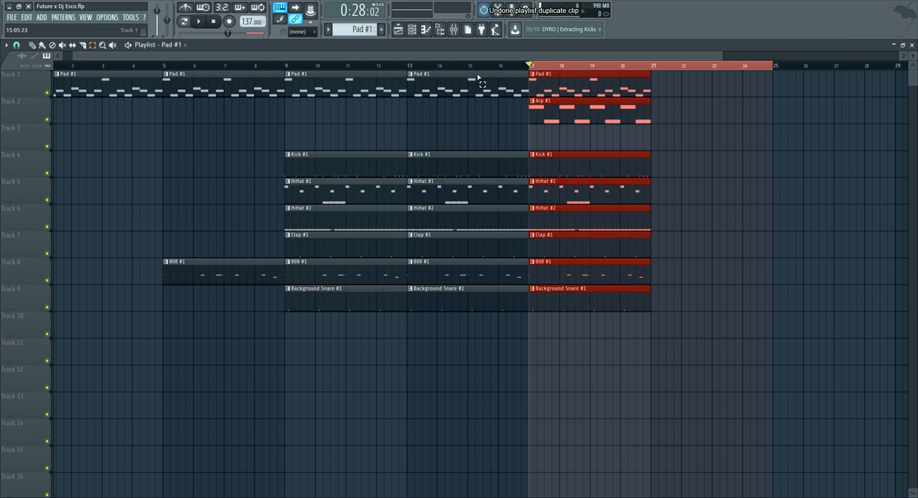
Clear the time selection and duplicate all clips of the bar 17 section at bar 21
left_click(464, 69)
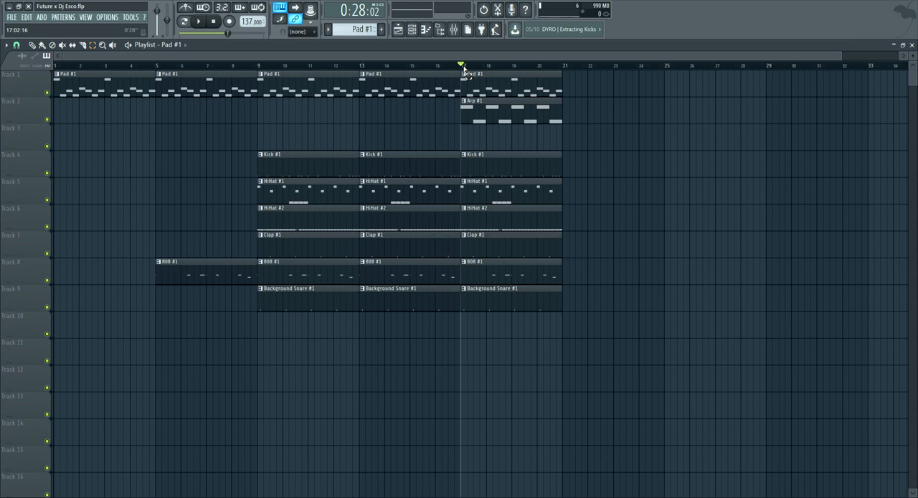
left_click_drag(550, 365, 469, 70)
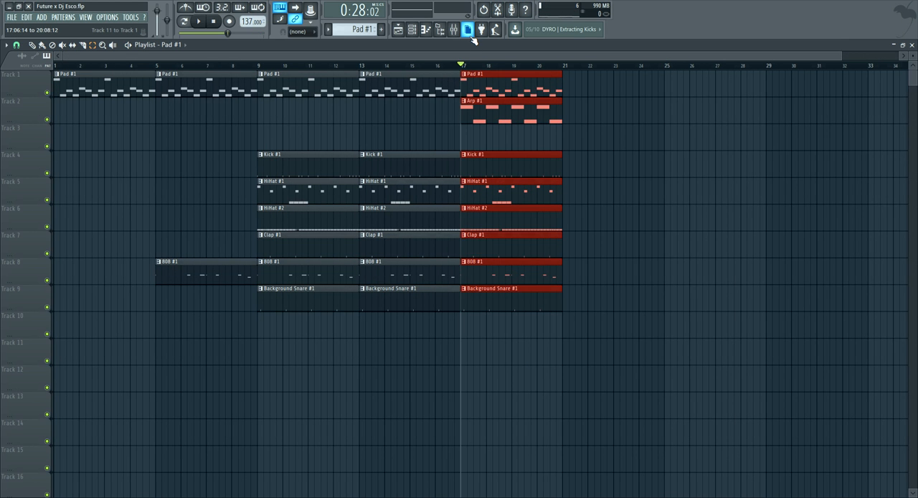
key("ctrl+b")
Play the song from just before bar 9 and delete the Track 5 HiHat #1 clips at bars 9 and 13
left_click(249, 66, "ctrl")
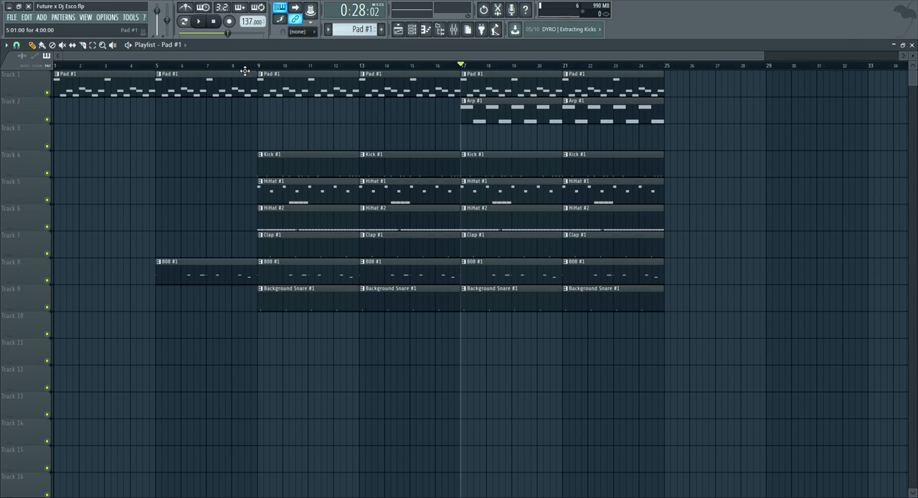
key("space")
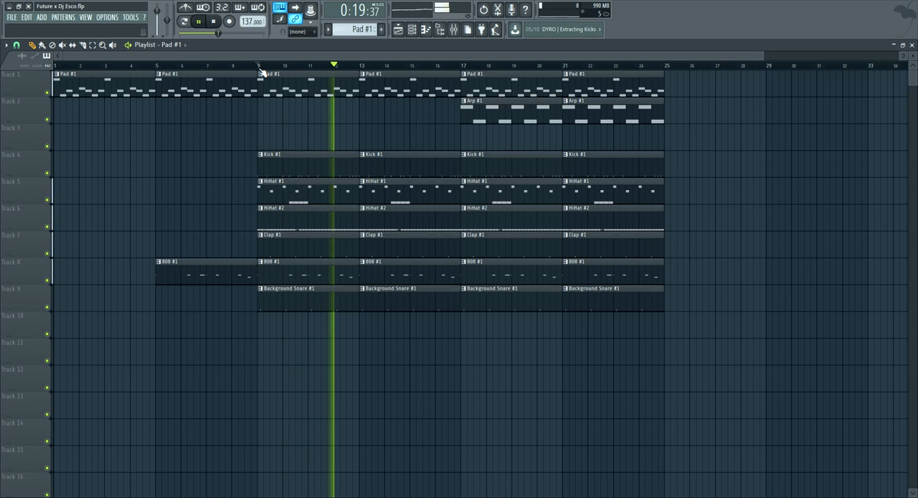
right_click(336, 192)
right_click(394, 193)
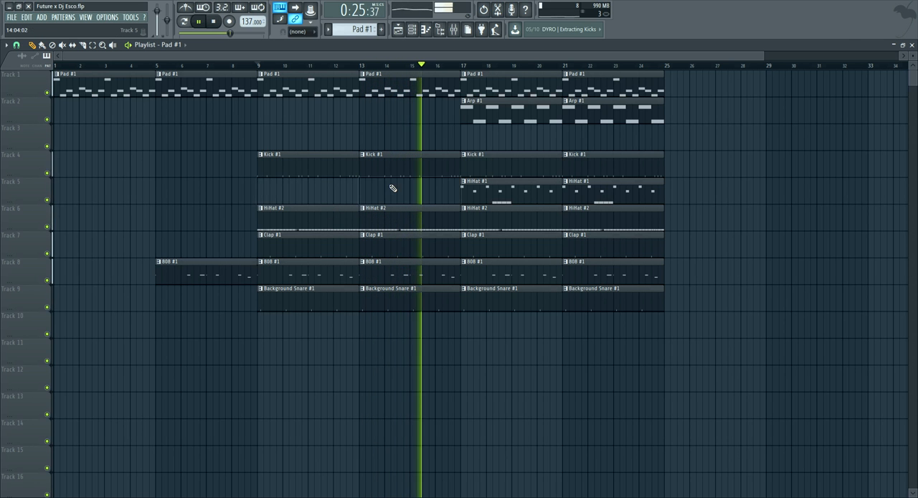
Place the chord Pad #1 pattern on Track 3 at bars 17 and 21
scroll(484, 66, "down", 2)
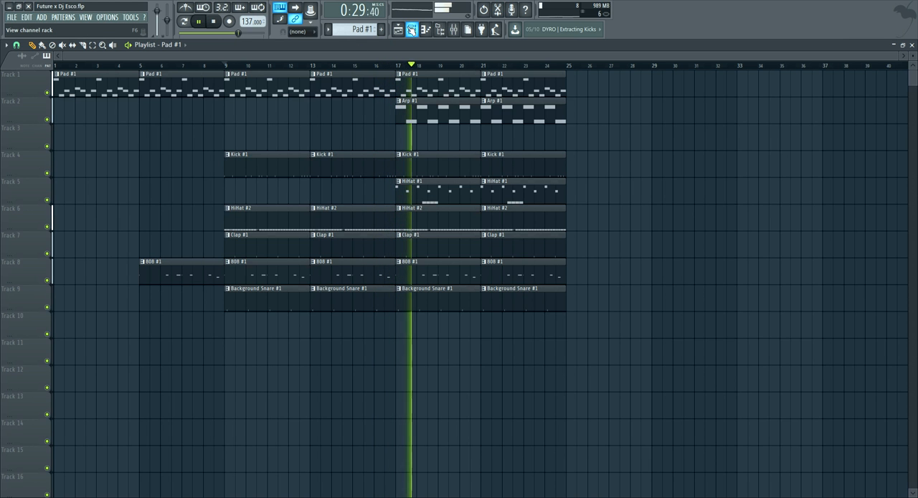
left_click(181, 46)
left_click(186, 81)
left_click_drag(417, 139, 406, 139)
left_click_drag(502, 140, 493, 138)
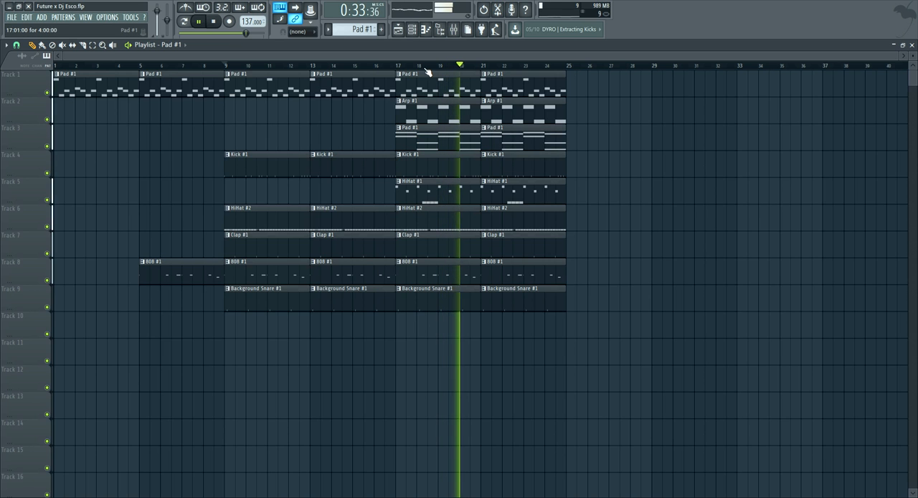
Look at the channel rack and piano roll during playback and return to the playlist
left_click(403, 30)
left_click(411, 31)
left_click(406, 31)
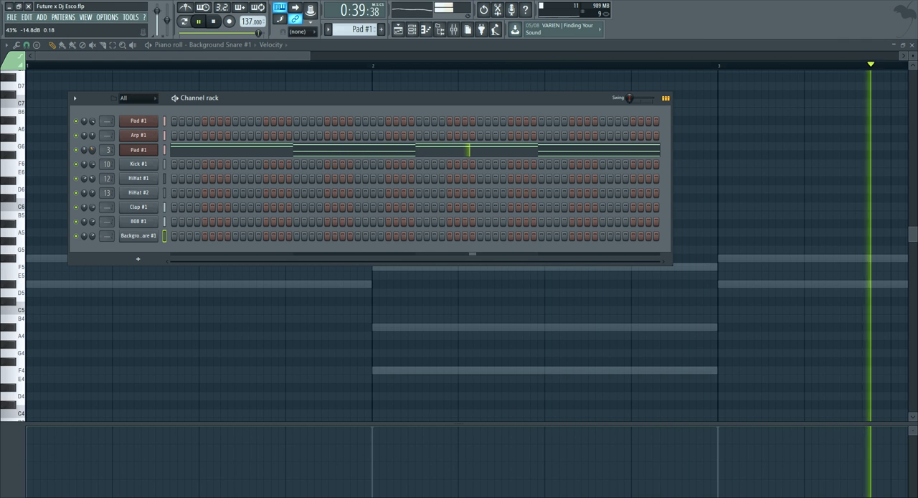
left_click(398, 30)
Stop playback and duplicate all clips of bars 17 to 24 at bar 25
key("space")
left_click(93, 45)
left_click_drag(567, 365, 422, 55)
key("ctrl+b")
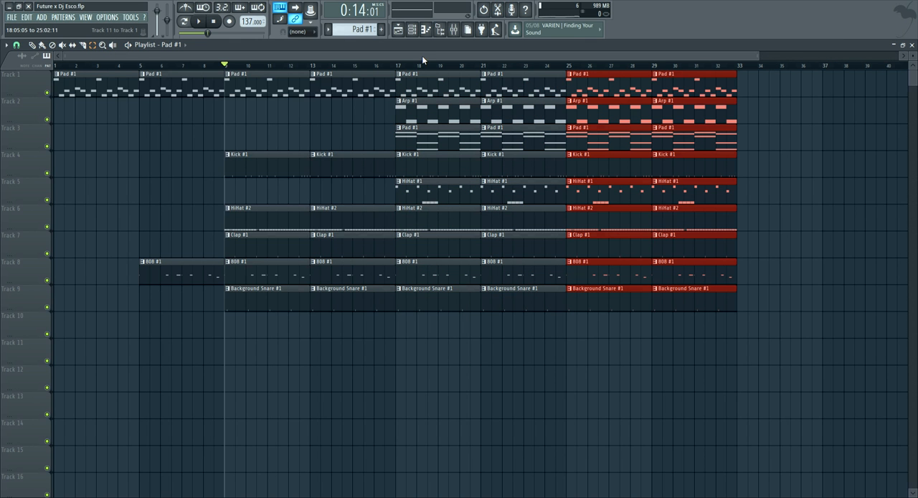
Delete the Arp #1 and Pad #1 clips on Tracks 2 and 3 at bars 25 and 29
left_click_drag(608, 91, 675, 144)
key("Delete")
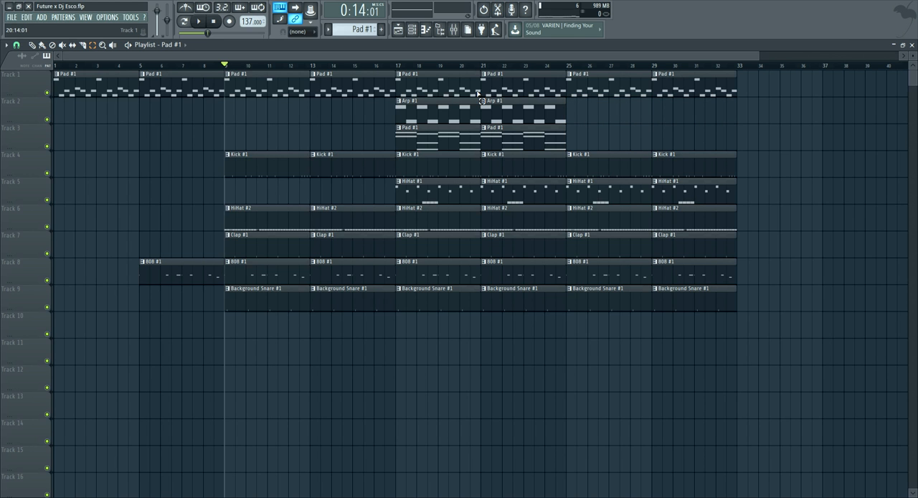
left_click(412, 30)
left_click(412, 29)
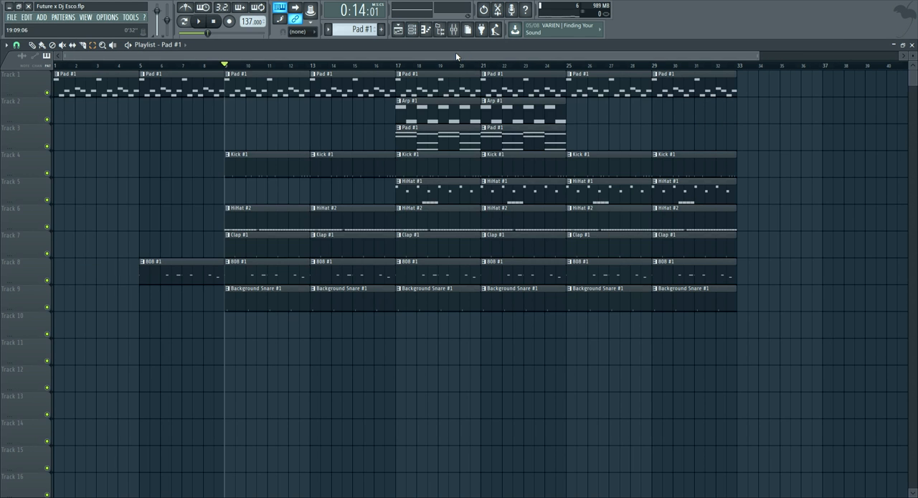
Delete the HiHat #1 clips at bars 25 and 29, plus the Kick #1 and Background Snare #1 clips at bar 25
scroll(570, 236, "right", 2)
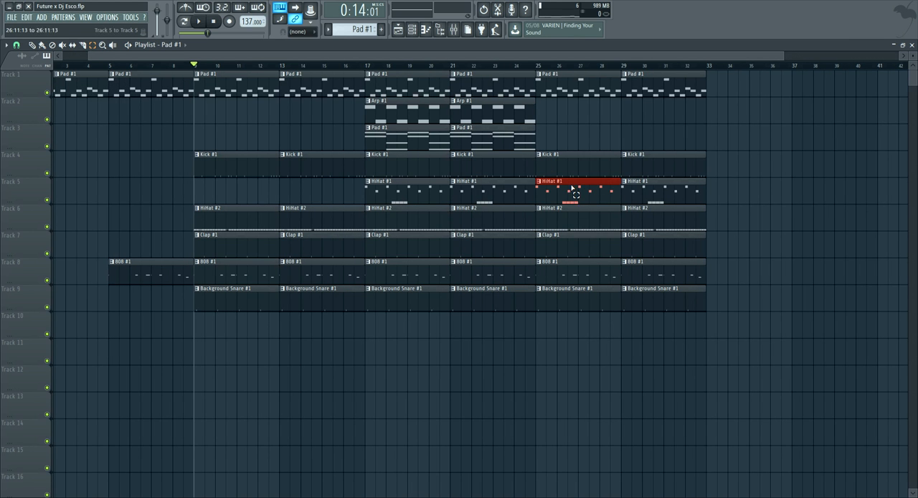
key("Delete")
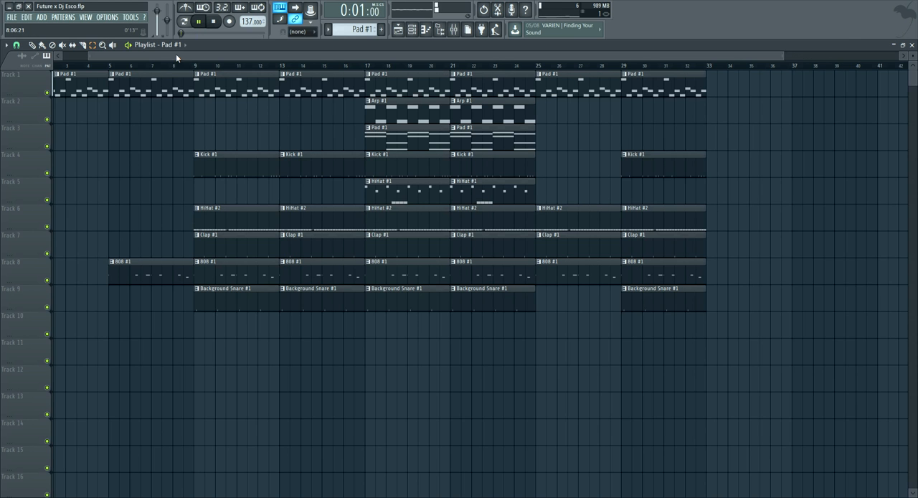
Play the arrangement from just before bar 9, with the time selection cleared
left_click_drag(180, 58, 149, 58)
left_click_drag(216, 65, 223, 65)
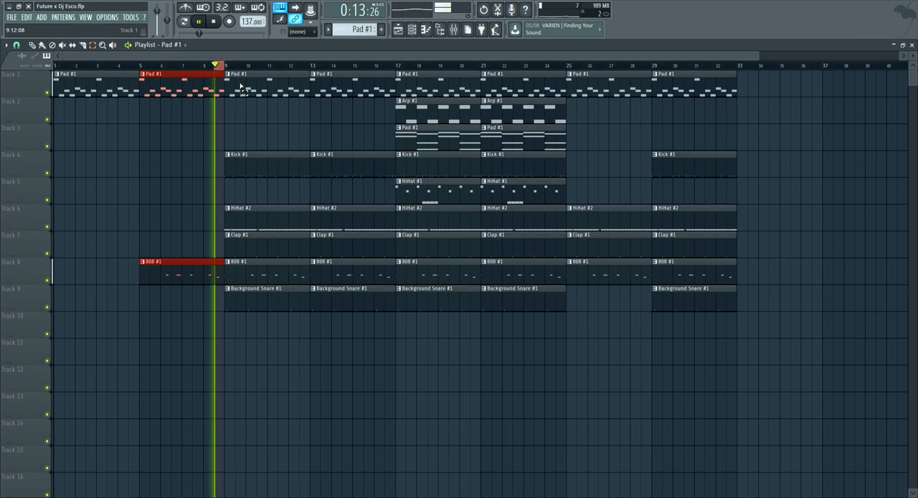
left_click(216, 65)
key("space")
key("space")
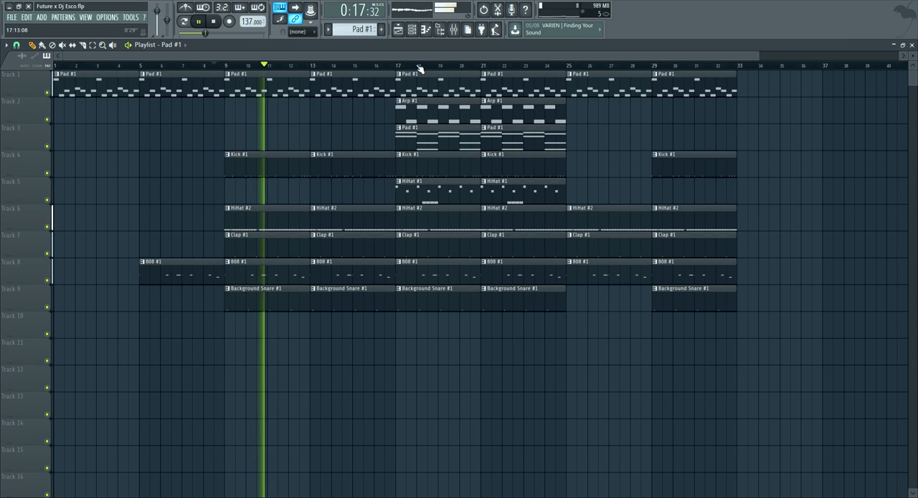
Adjust the HiHat #2 channel's panning in the channel rack during playback
left_click(412, 30)
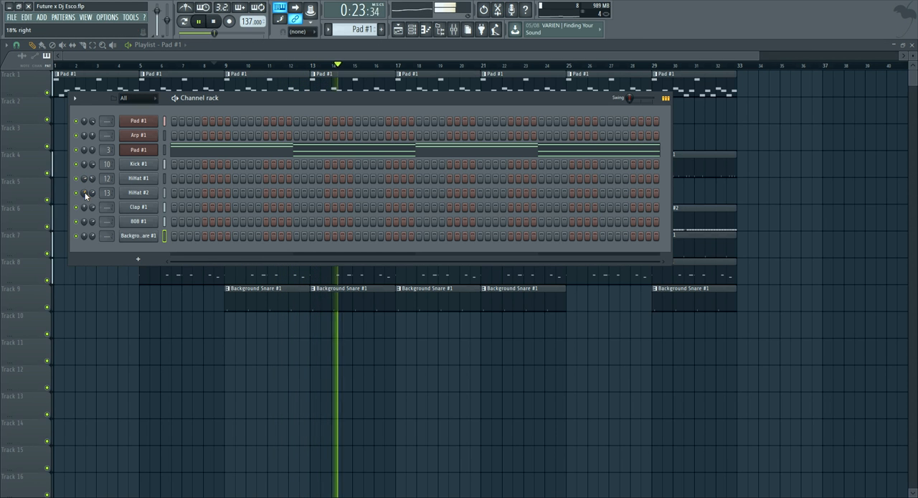
left_click(262, 58)
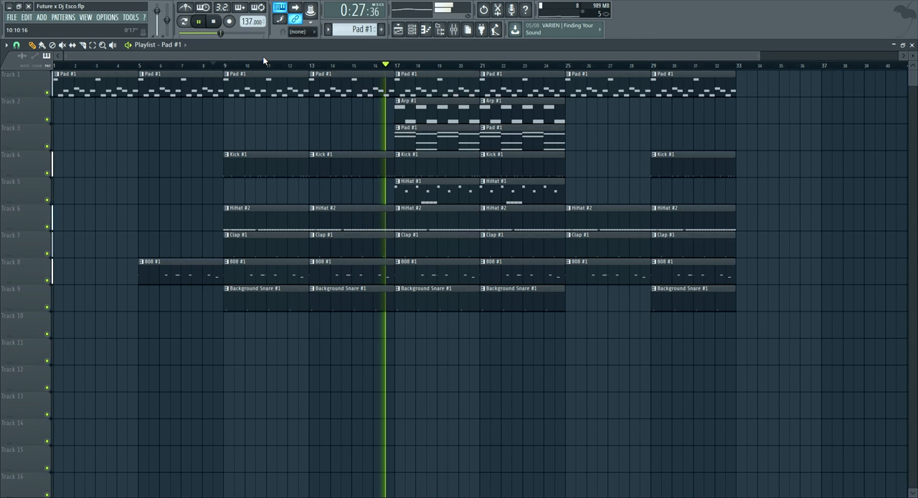
Listen to the sections from bar 17 onward and pick the Kick #1 pattern from its bar 29 clip
left_click(437, 53)
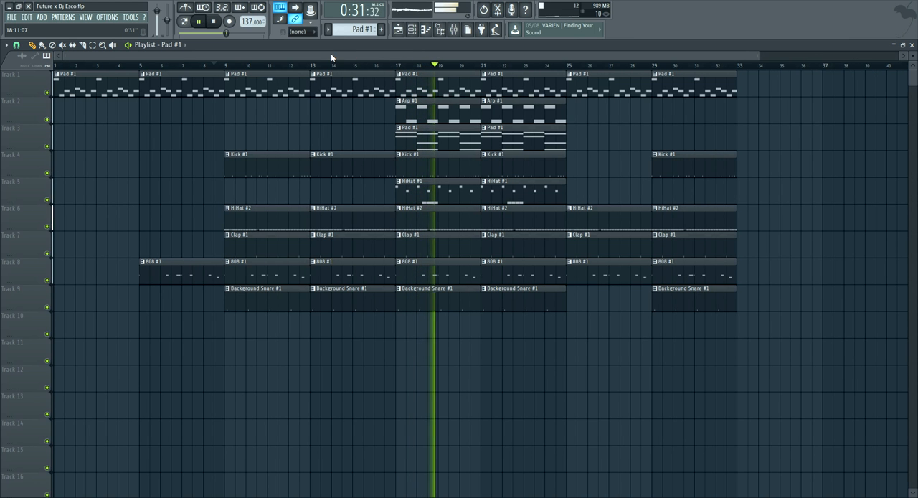
scroll(438, 69, "down", 1)
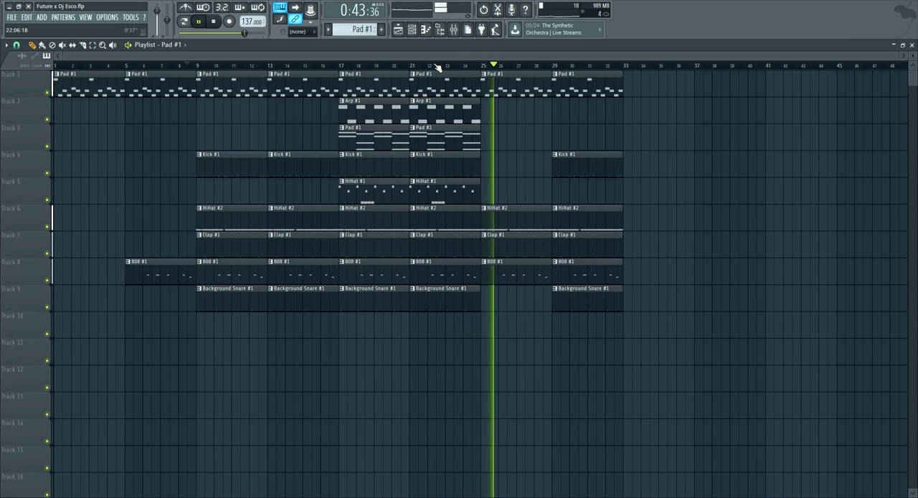
left_click(558, 159)
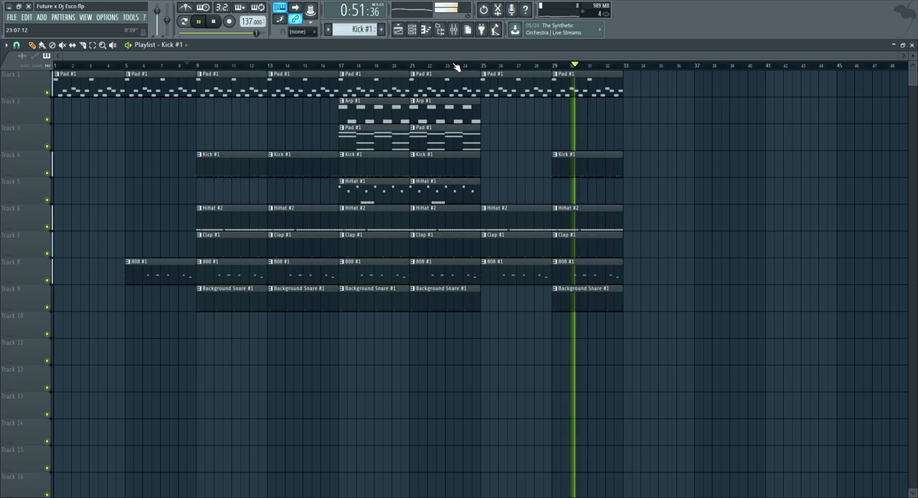
Stop playback and duplicate all clips from bars 1–32 into bars 33–64 of the playlist
left_click(92, 44)
left_click_drag(558, 337, 567, 69)
left_click_drag(645, 363, 2, 6)
key("ctrl+b")
key("space")
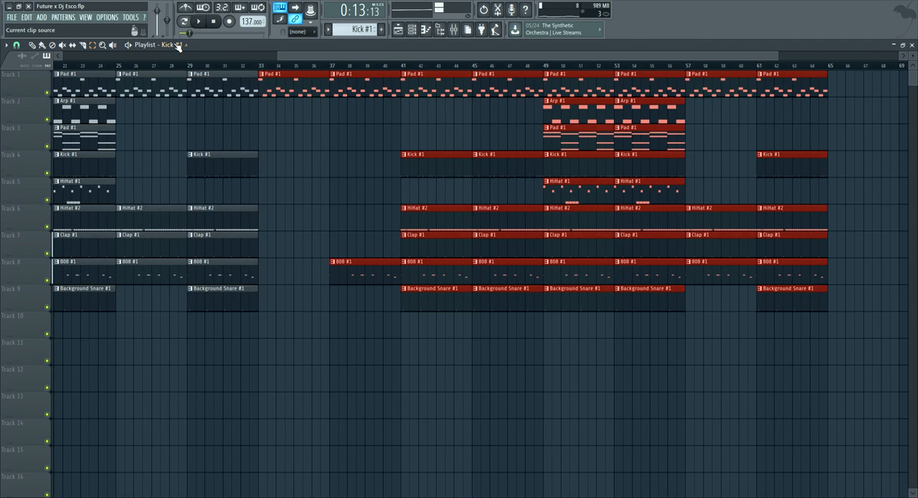
scroll(188, 58, "down", 4)
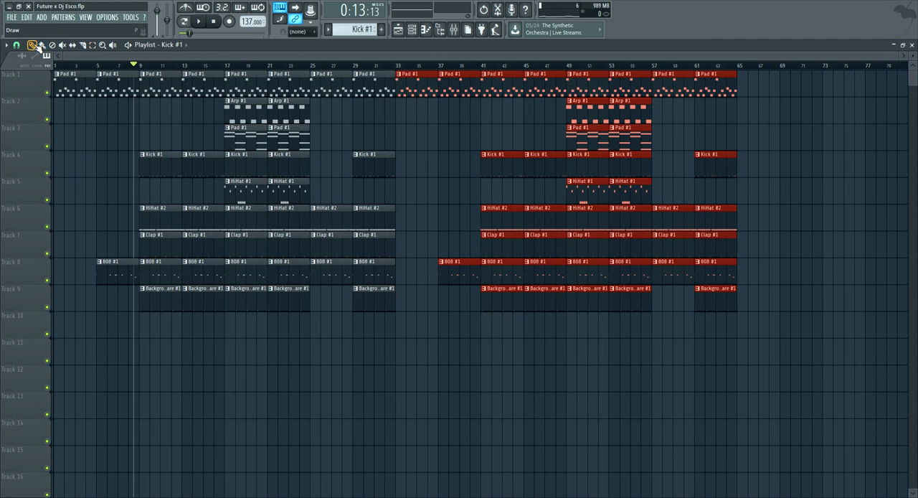
Clear the clip selection and place an 808 #1 clip at bar 33 on Track 8
left_click(142, 77)
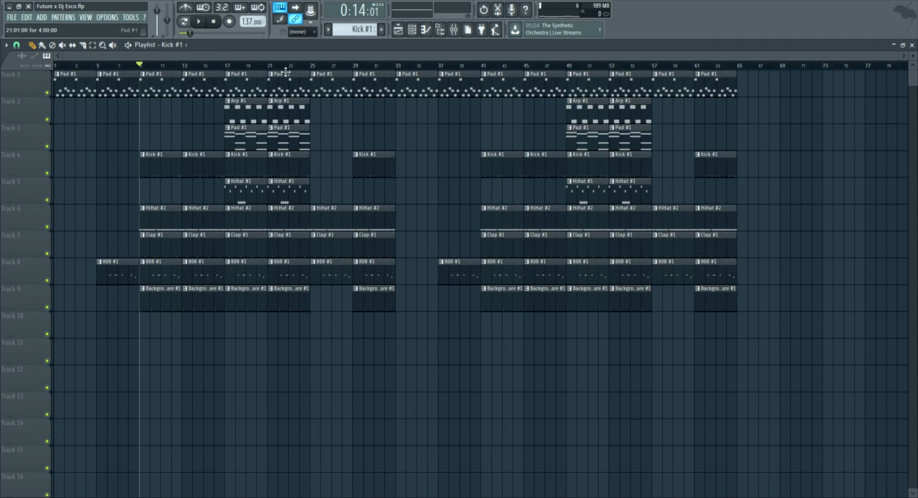
left_click(395, 66)
left_click(149, 66)
left_click_drag(383, 73, 407, 74)
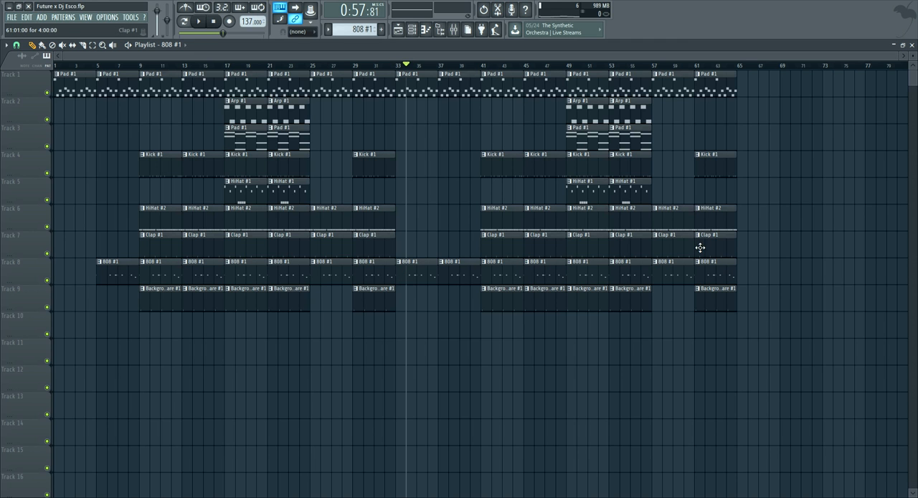
Duplicate all clips from bars 33–64 into bars 65–96 of the playlist
left_click_drag(735, 326, 399, 69)
key("ctrl+b")
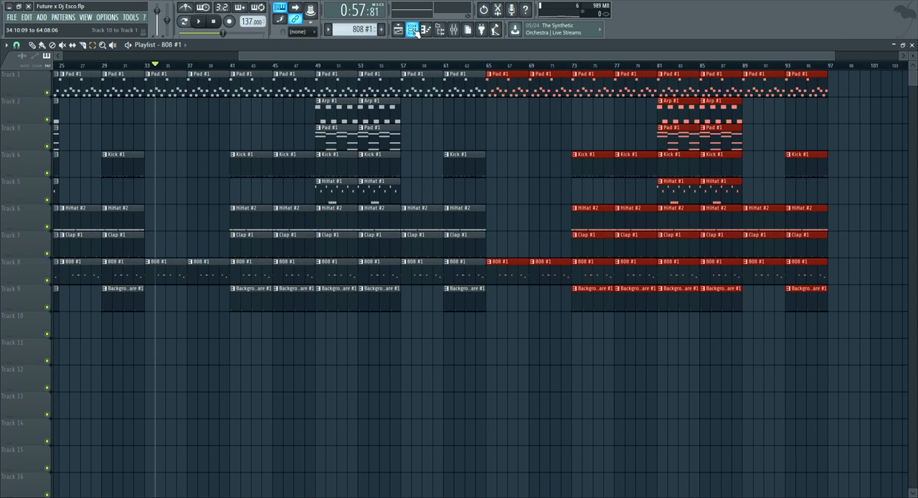
scroll(373, 59, "right", 8)
scroll(373, 62, "left", 10)
scroll(369, 66, "down", 2)
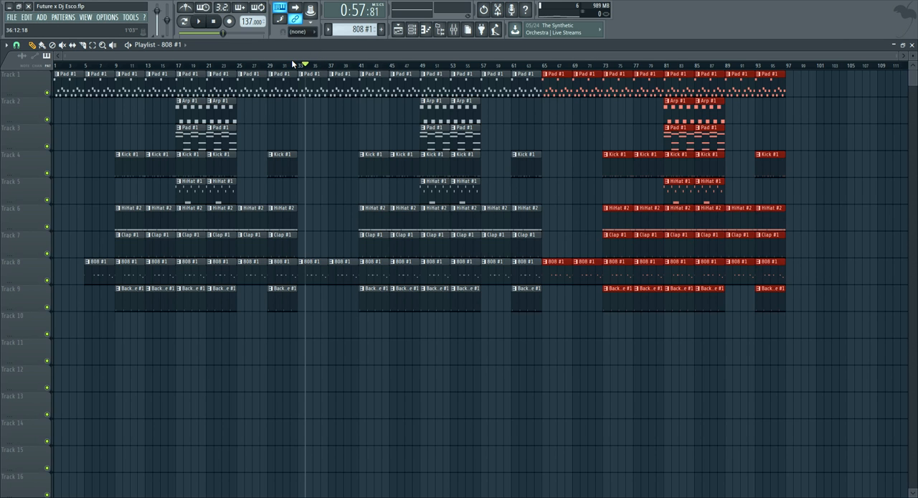
Play the extended arrangement from the beginning of the song
left_click(252, 65)
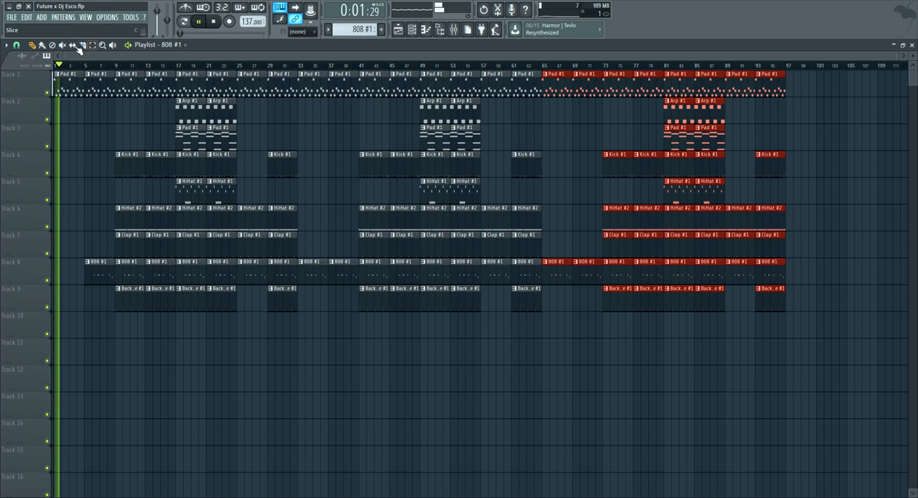
left_click(12, 16)
left_click(27, 59)
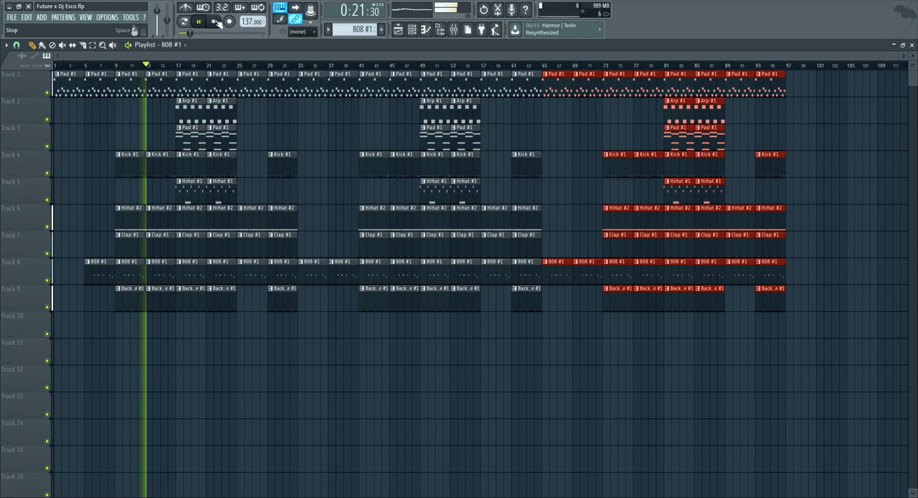
Delete the Kick #1 clips at bars 9 and 13 and the Arp #1 clip at bar 17
right_click(134, 162)
right_click(158, 164)
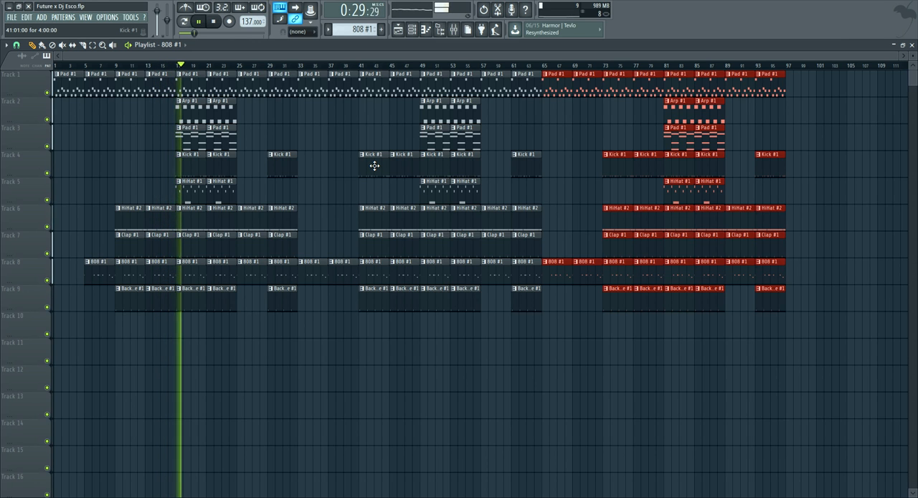
right_click(199, 116)
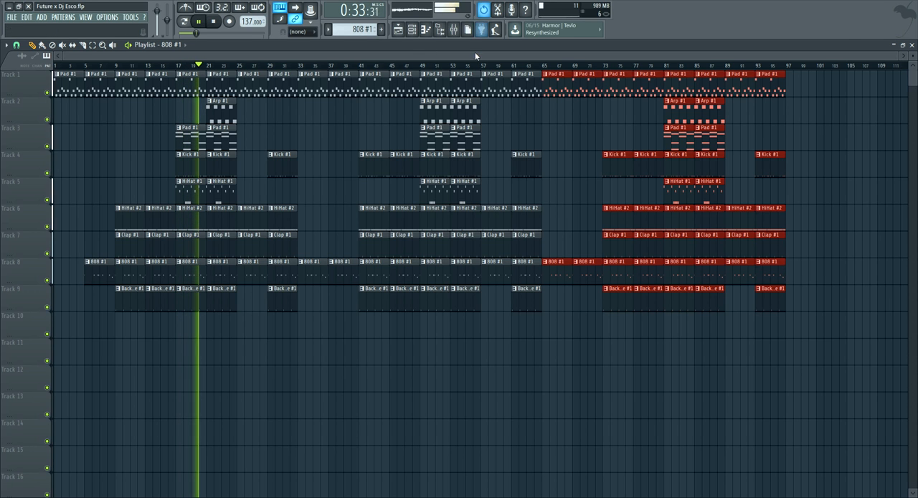
Delete the Arp #1 clips at bars 49 and 81 and the Kick #1 clips at bars 41, 45, 73 and 77
right_click(433, 115)
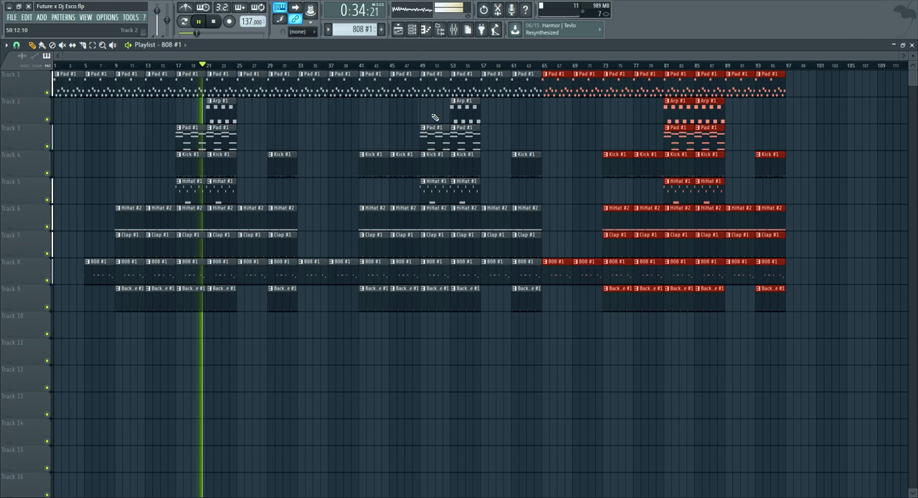
right_click(377, 164)
right_click(615, 164)
right_click(647, 164)
right_click(672, 114)
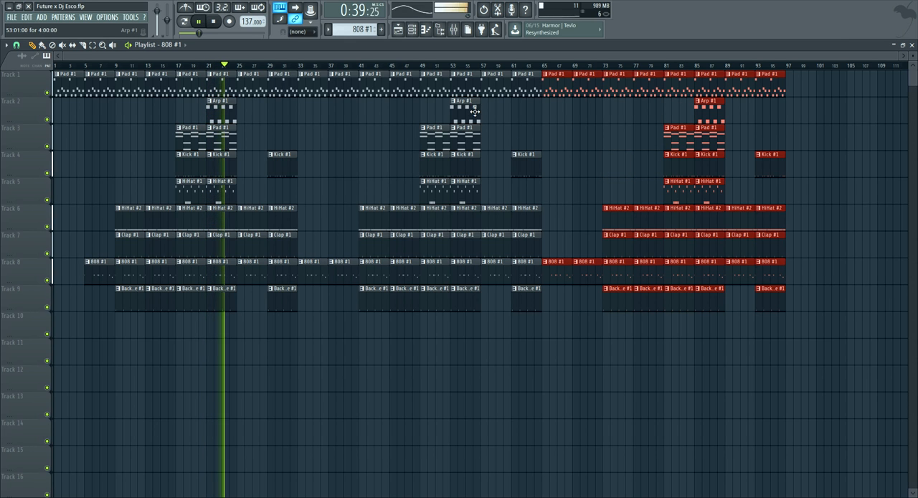
Remove the Track 1 Pad #1 clip at bar 25 and place Arp #1 clips at bars 25, 29, 57, 61, 89 and 93
left_click(223, 166)
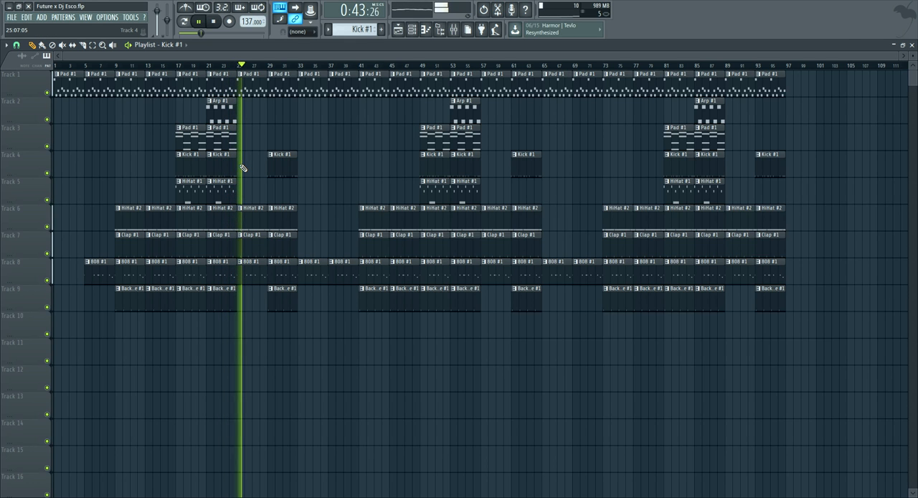
left_click(244, 107)
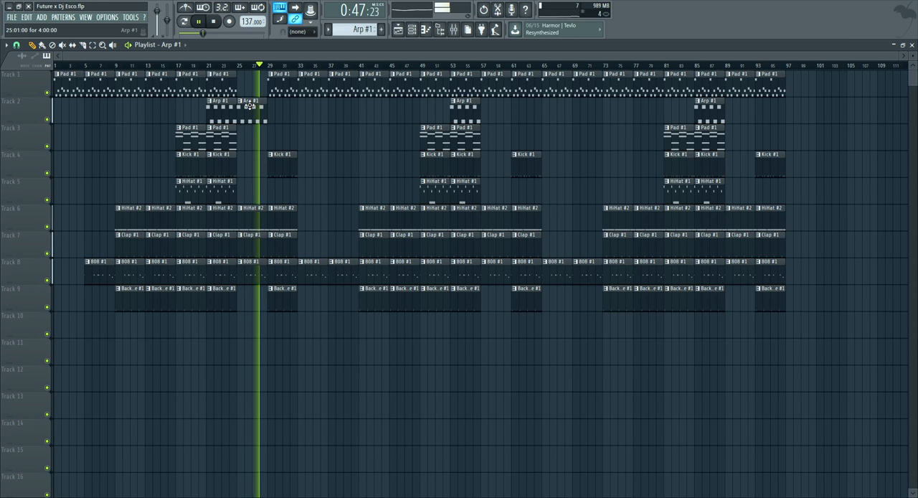
left_click(495, 109)
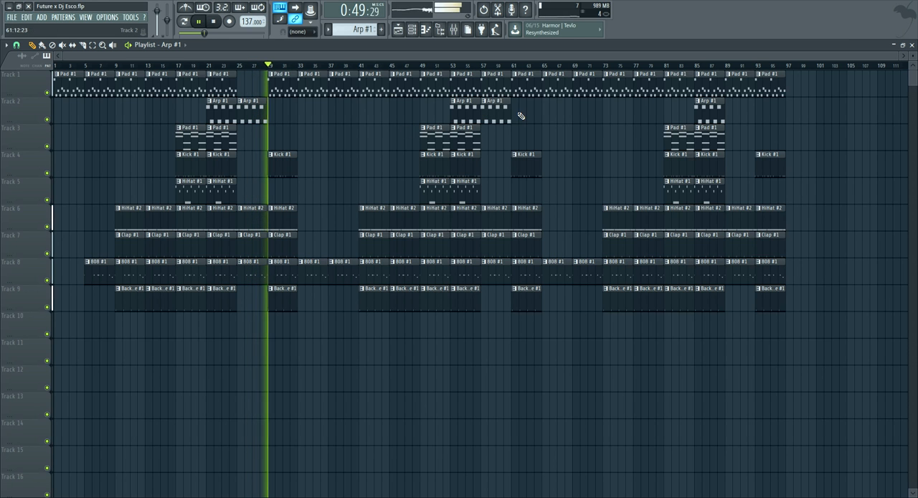
left_click(285, 108)
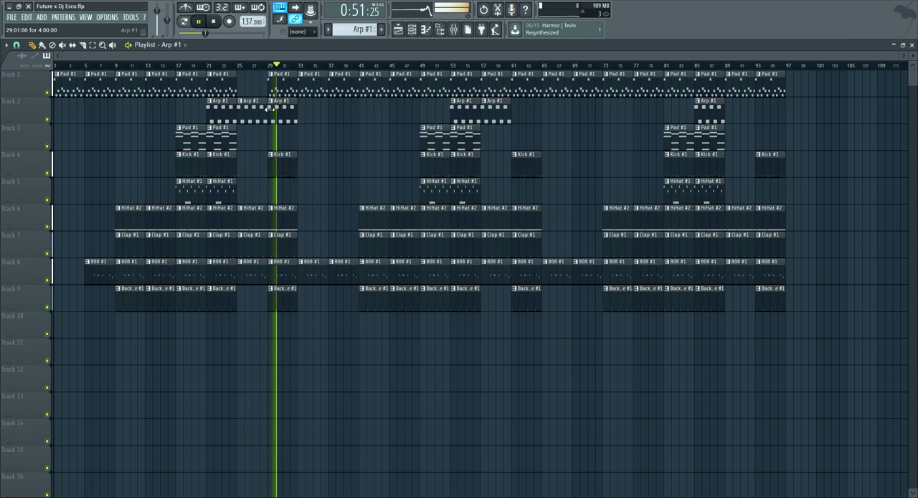
left_click(526, 109)
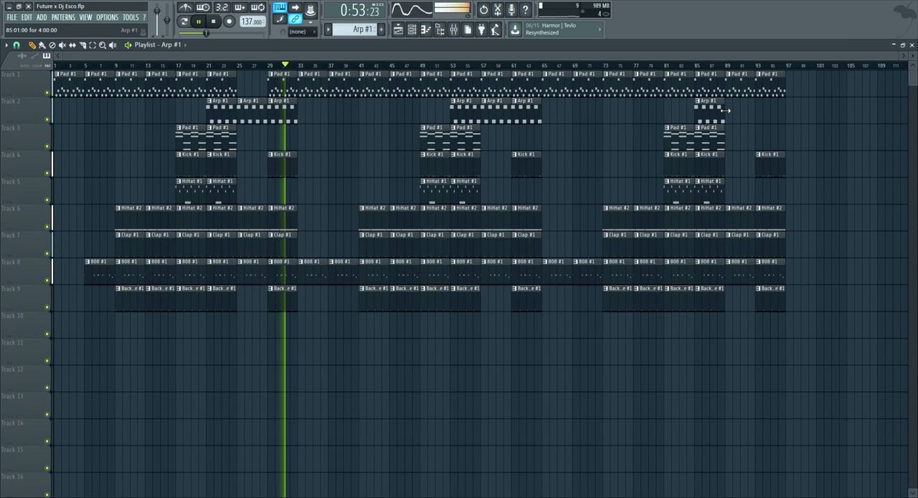
left_click(728, 109)
left_click(762, 109)
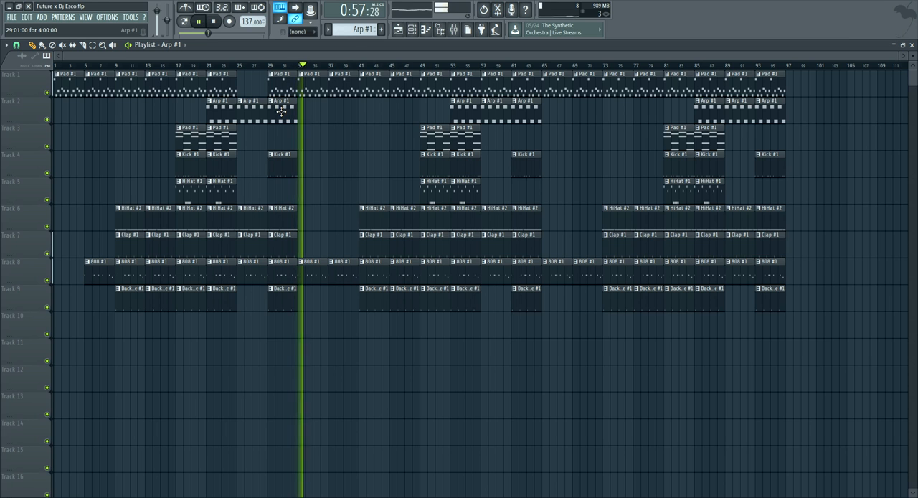
Pick the Kick #1 pattern and delete the Track 1 Pad #1 clips at bars 57 and 89
left_click(280, 164)
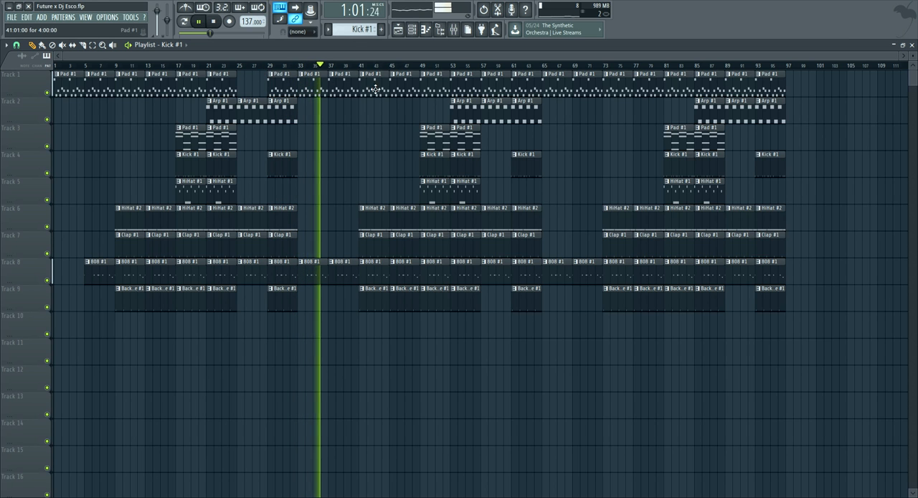
right_click(491, 82)
right_click(739, 84)
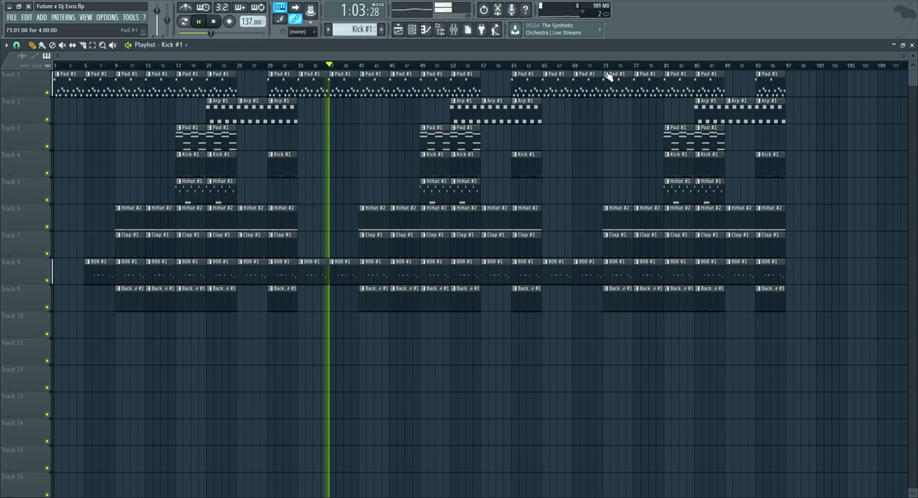
left_click(11, 16)
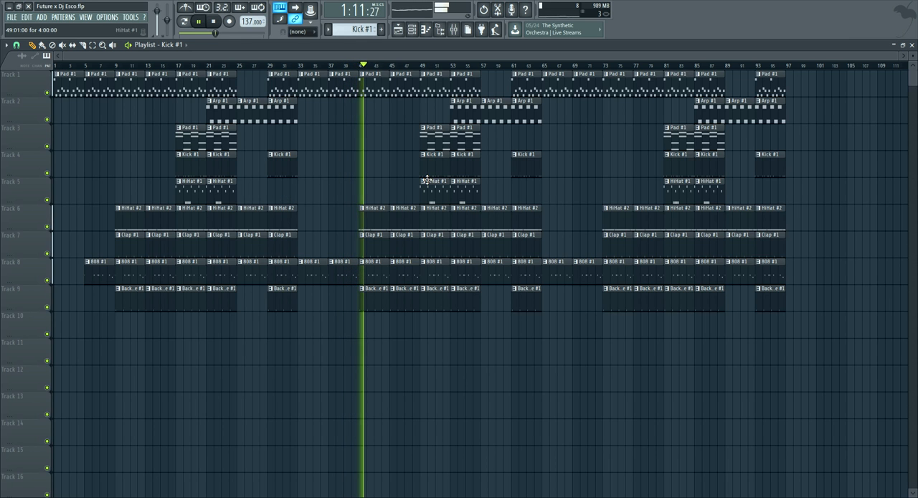
Place Kick #1 clips trimmed to three bars at bars 42 and 74 on Track 4
left_click(354, 166)
left_click_drag(354, 166, 366, 166)
left_click(612, 167)
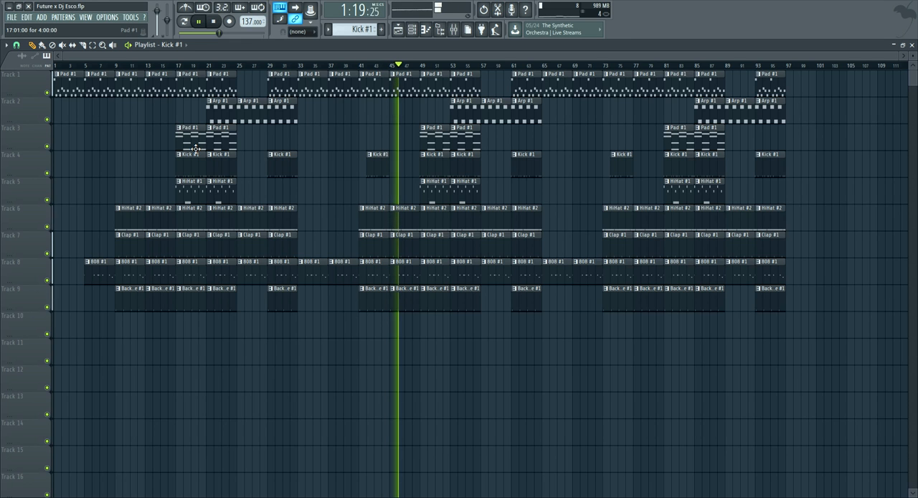
Place four-bar Kick #1 clips at bars 13, 45 and 77, plus a three-bar one at bar 10
left_click(395, 160)
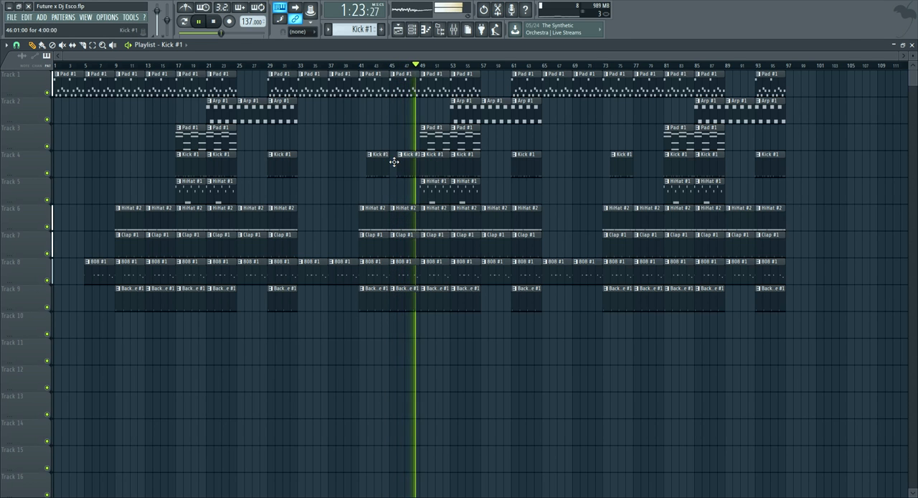
left_click(642, 166)
left_click(154, 159)
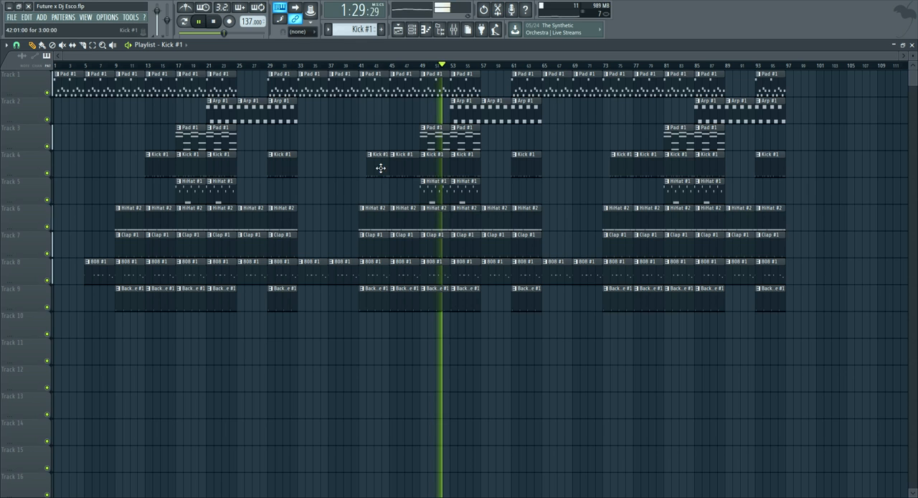
left_click(124, 167)
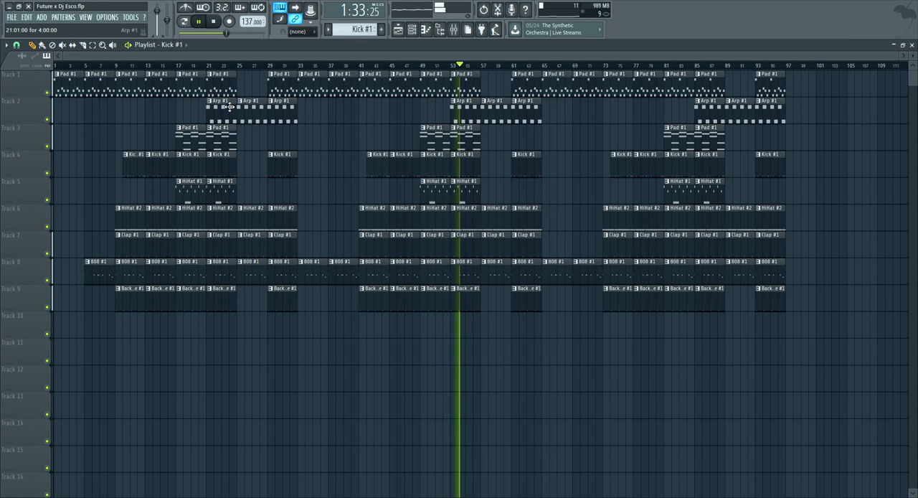
Stop playback and close the playlist, piano roll, Pad #1 instrument, mixer and Fruity parametric EQ 2 windows
key("space")
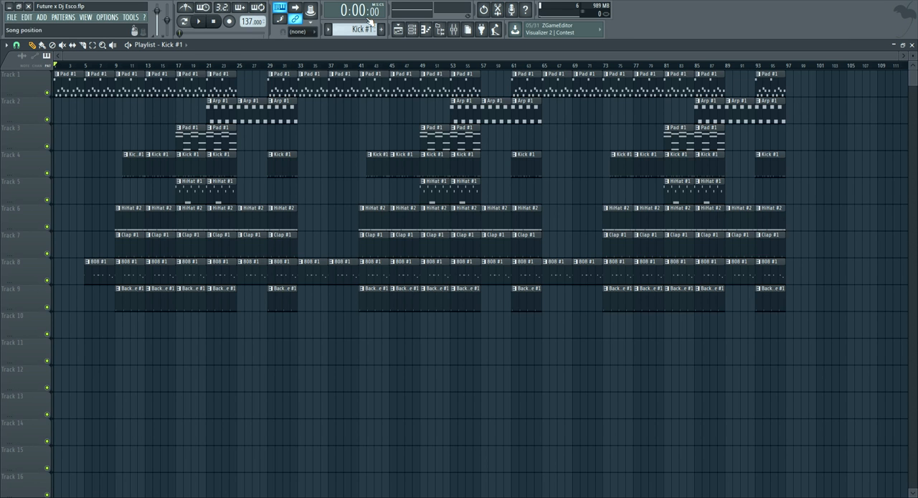
left_click(399, 30)
left_click(428, 30)
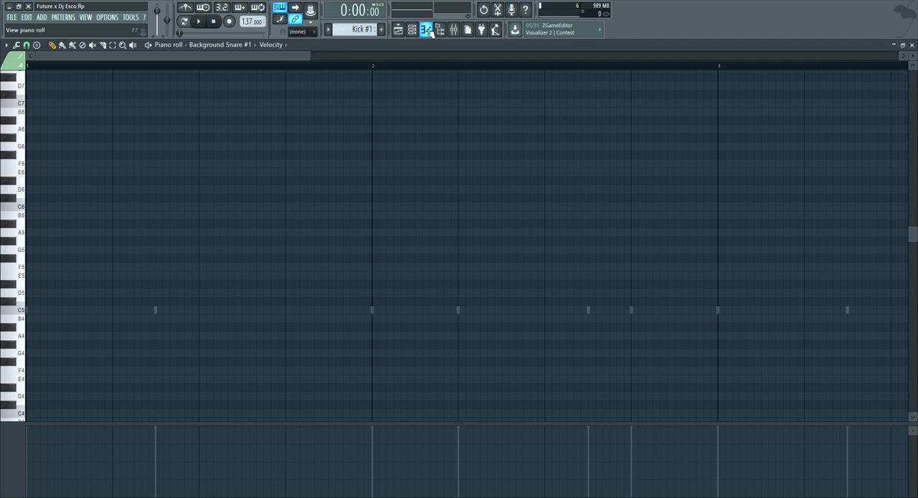
left_click(427, 30)
left_click(413, 30)
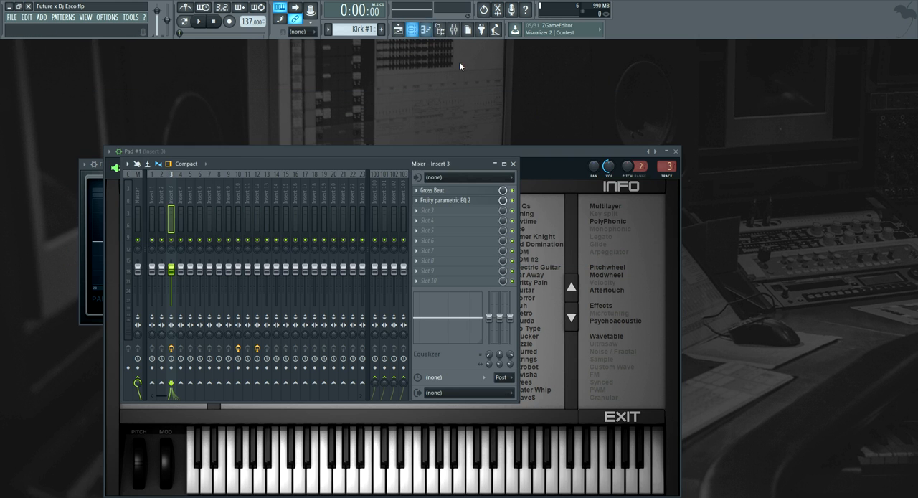
left_click(675, 151)
left_click(513, 163)
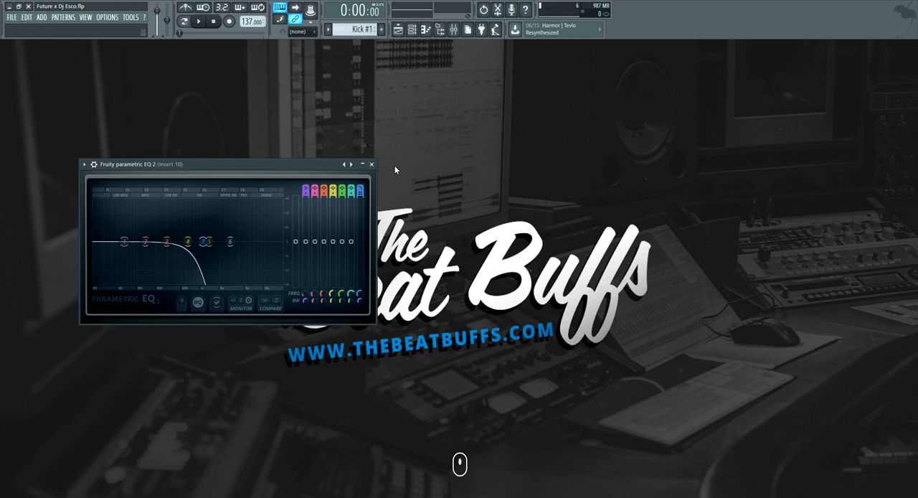
left_click(367, 163)
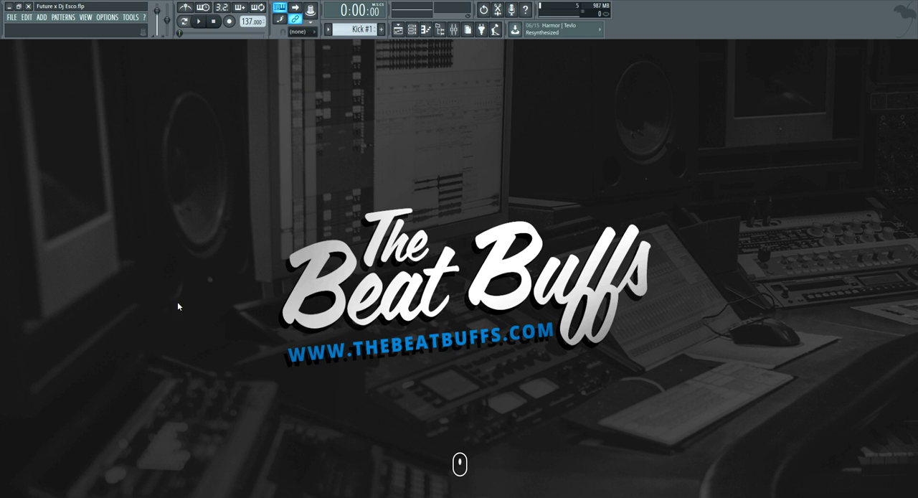